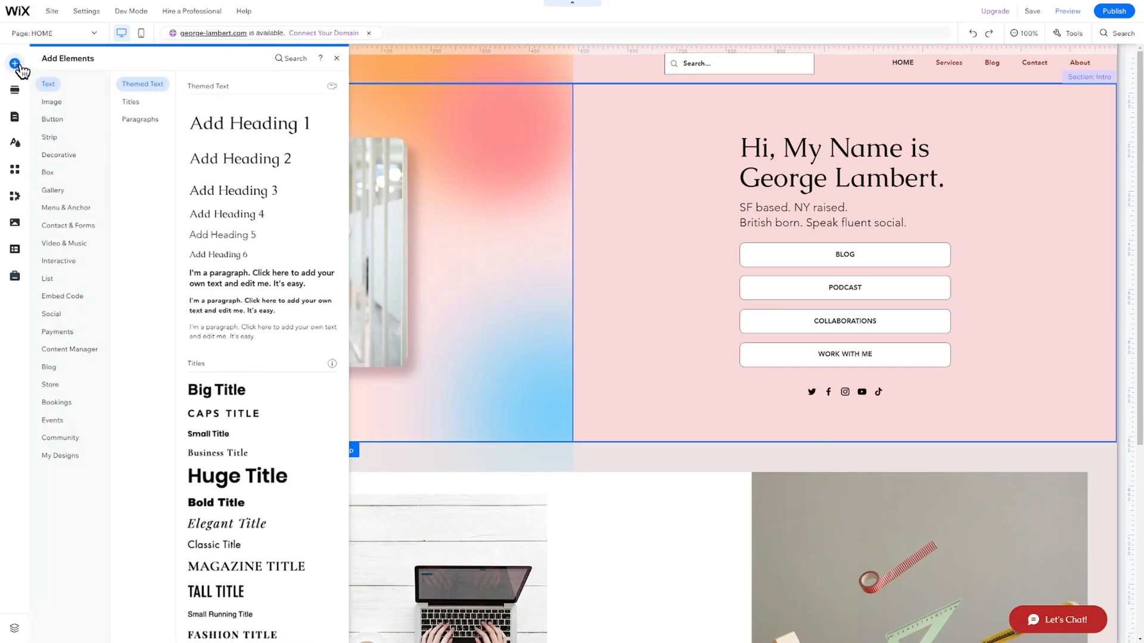
# Bring up the button design gallery from the Image elements in the Add Elements panel.
pyautogui.click(52, 105)
pyautogui.click(53, 122)
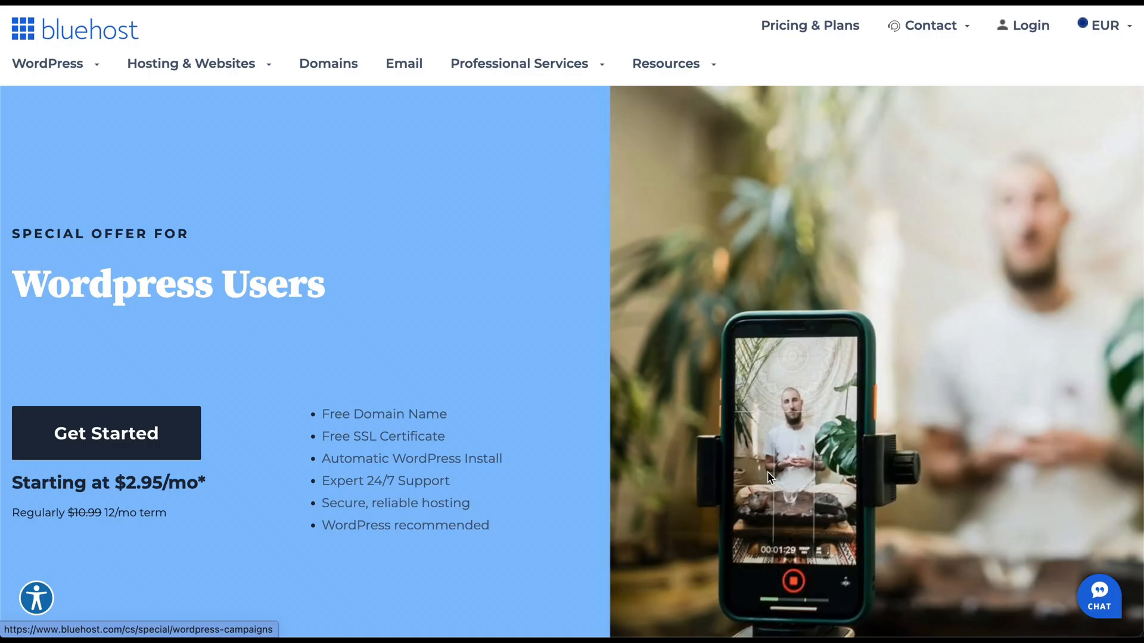
pyautogui.scroll(-2, 768, 473)
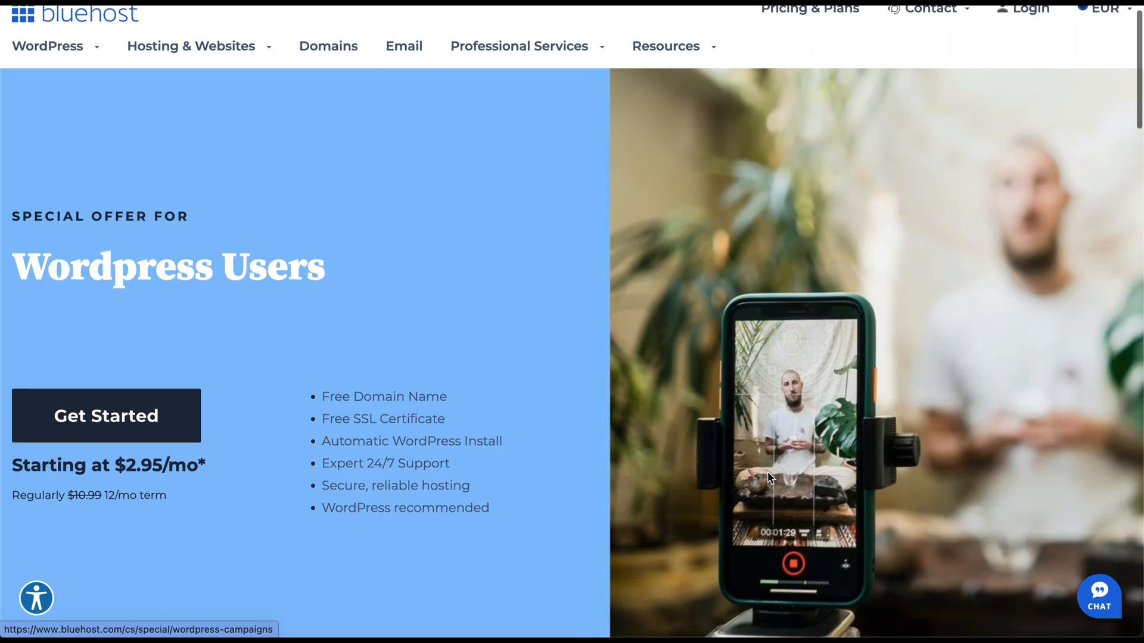
pyautogui.scroll(-6, 768, 475)
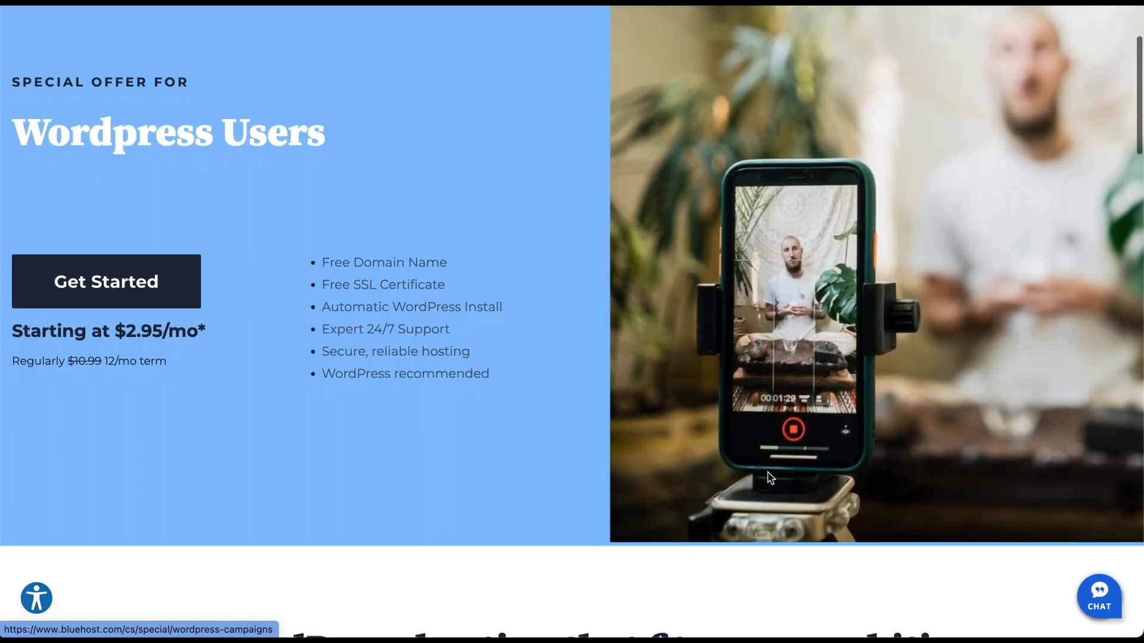
pyautogui.scroll(-9, 768, 475)
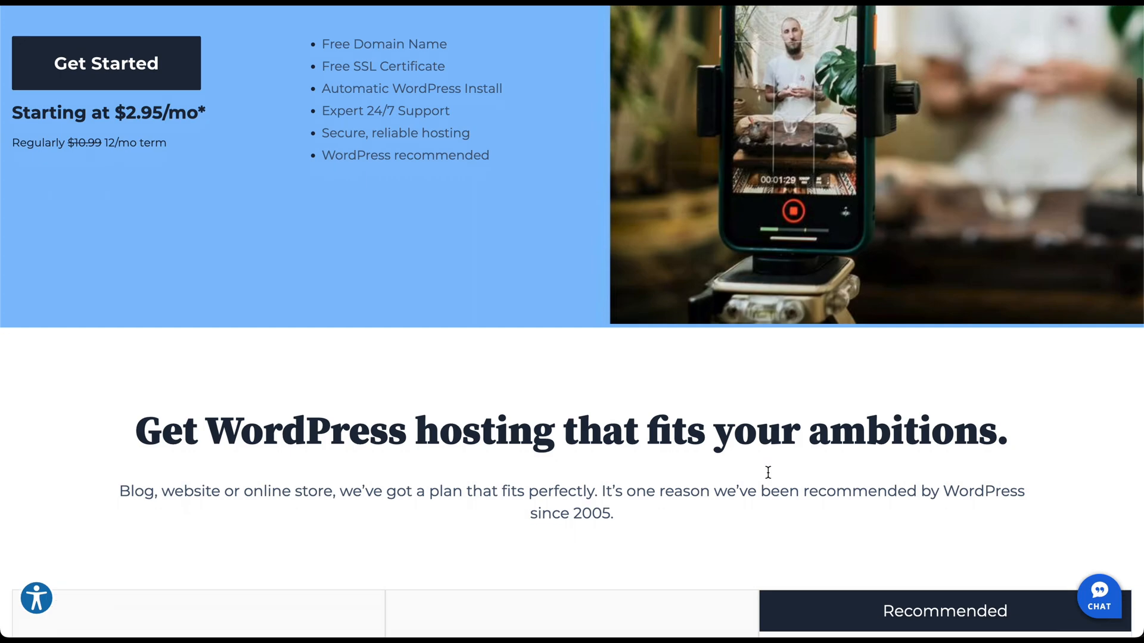
pyautogui.scroll(-8, 768, 473)
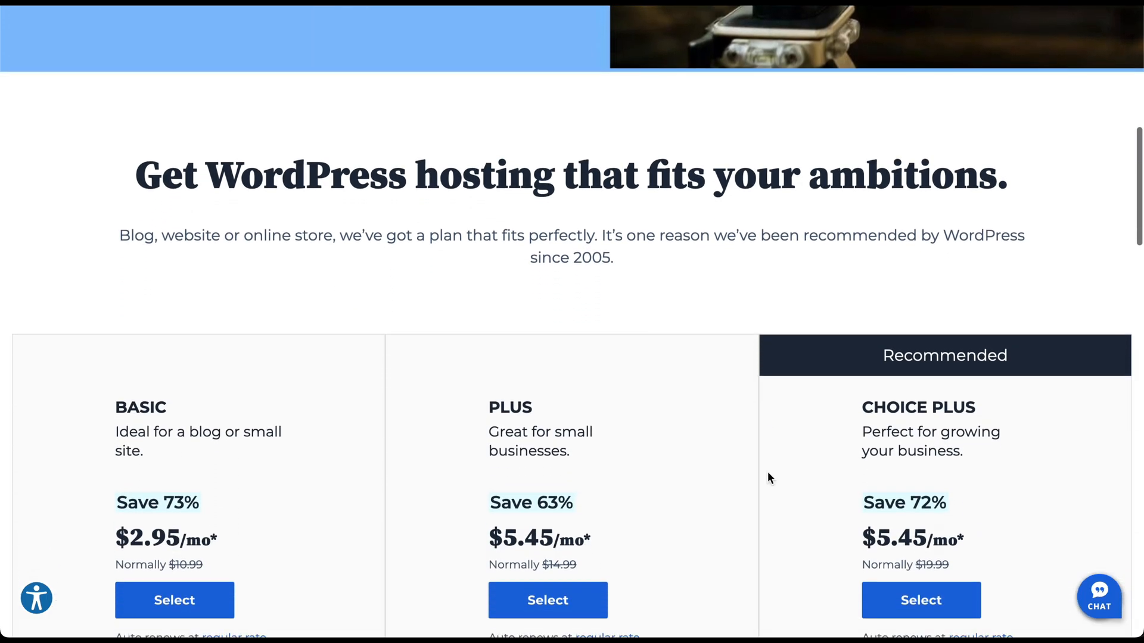
pyautogui.scroll(-5, 767, 476)
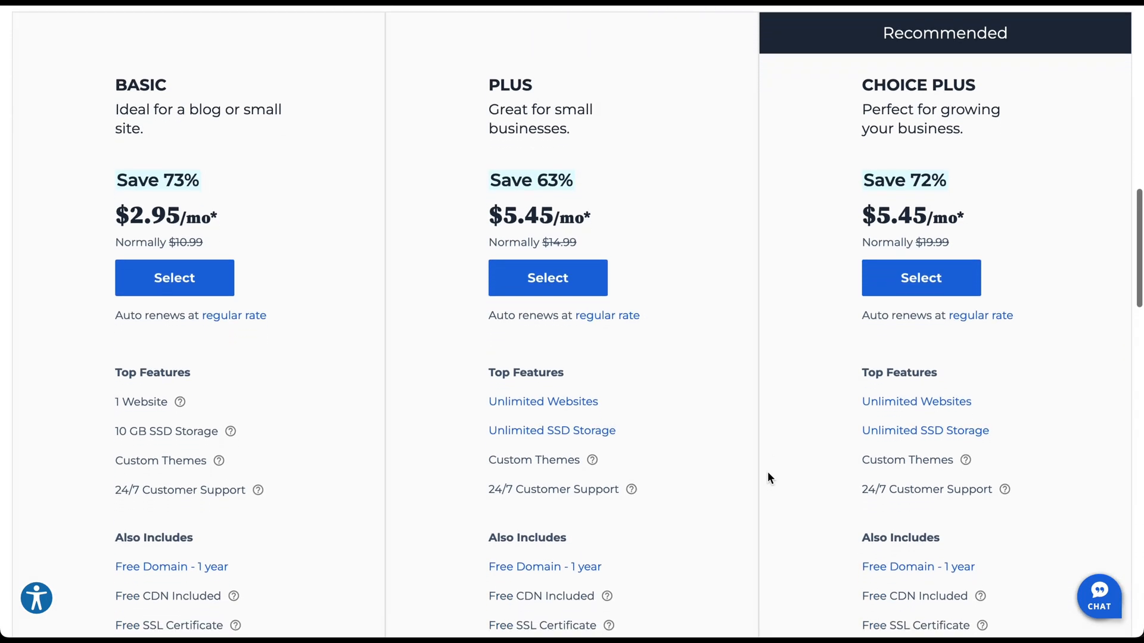
pyautogui.scroll(-9, 768, 477)
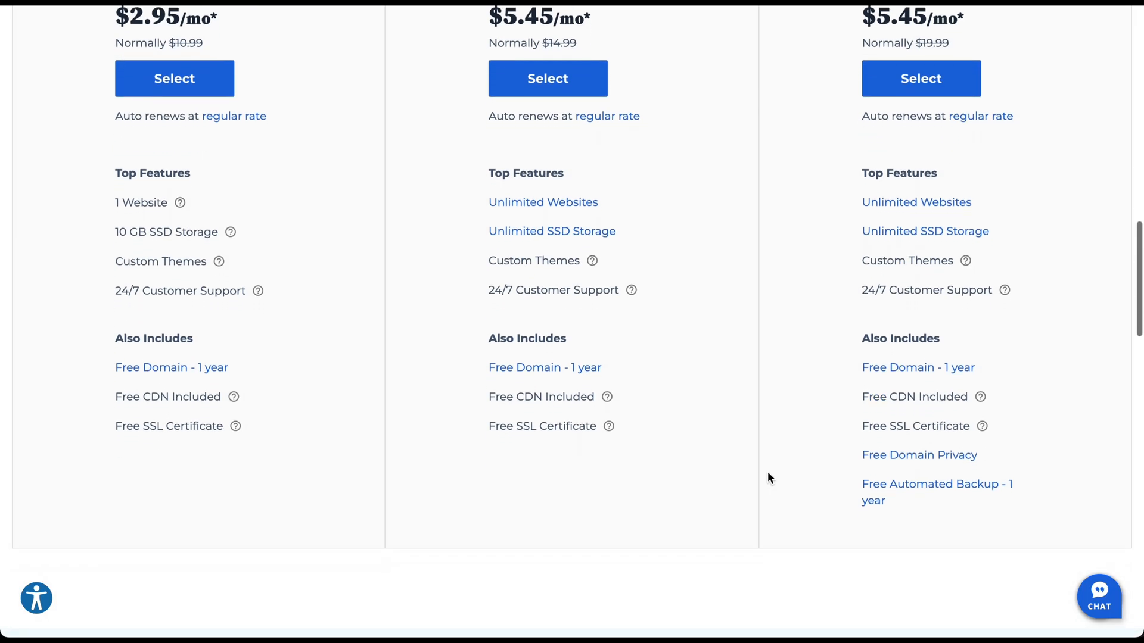
pyautogui.scroll(-7, 767, 477)
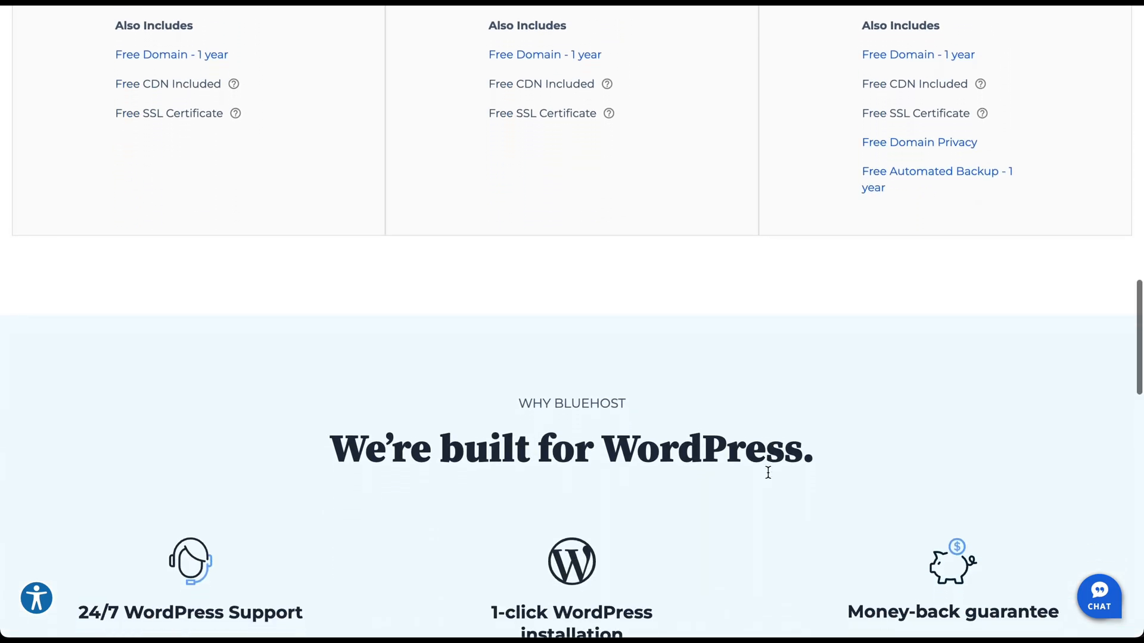
pyautogui.scroll(-7, 769, 478)
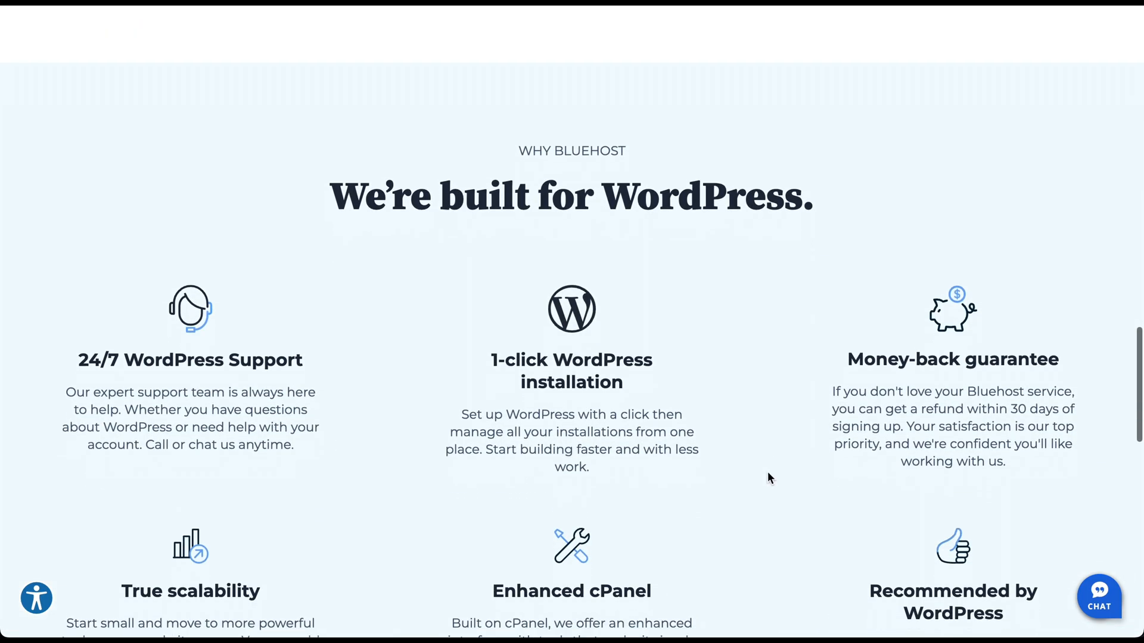
pyautogui.scroll(-7, 768, 478)
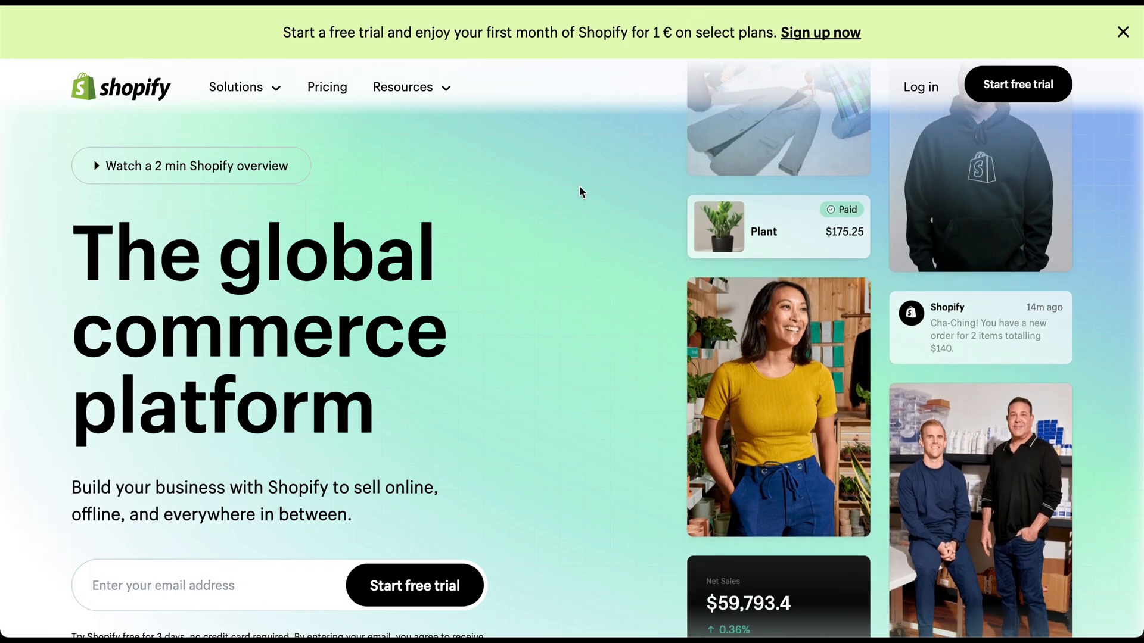
pyautogui.scroll(-2, 579, 192)
pyautogui.scroll(-10, 579, 186)
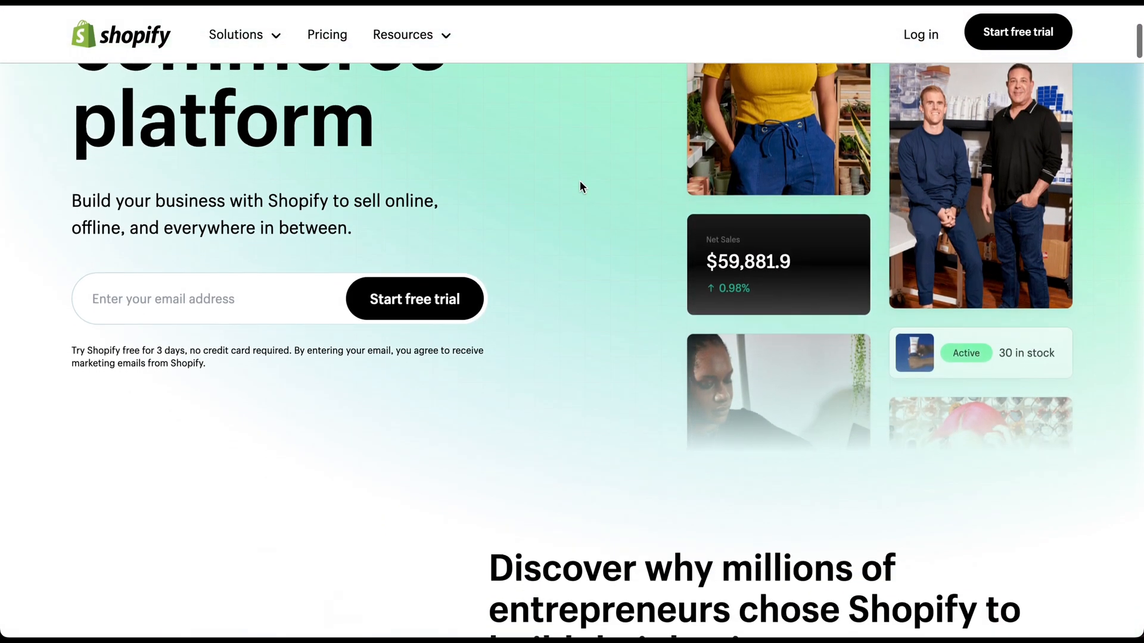
pyautogui.scroll(-7, 579, 180)
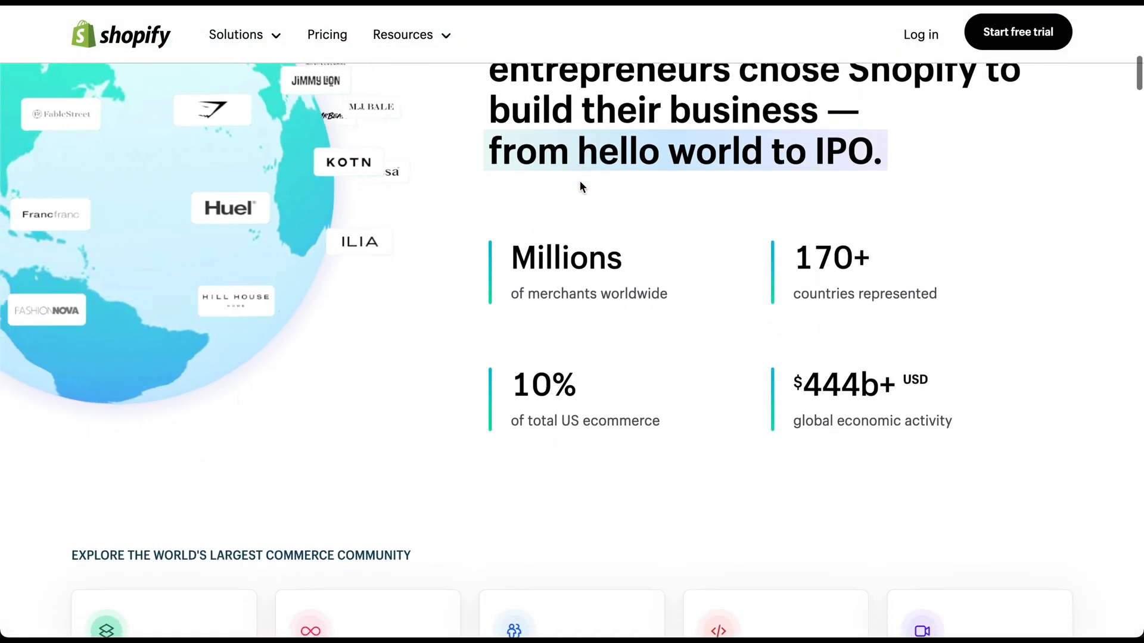
pyautogui.scroll(-12, 579, 184)
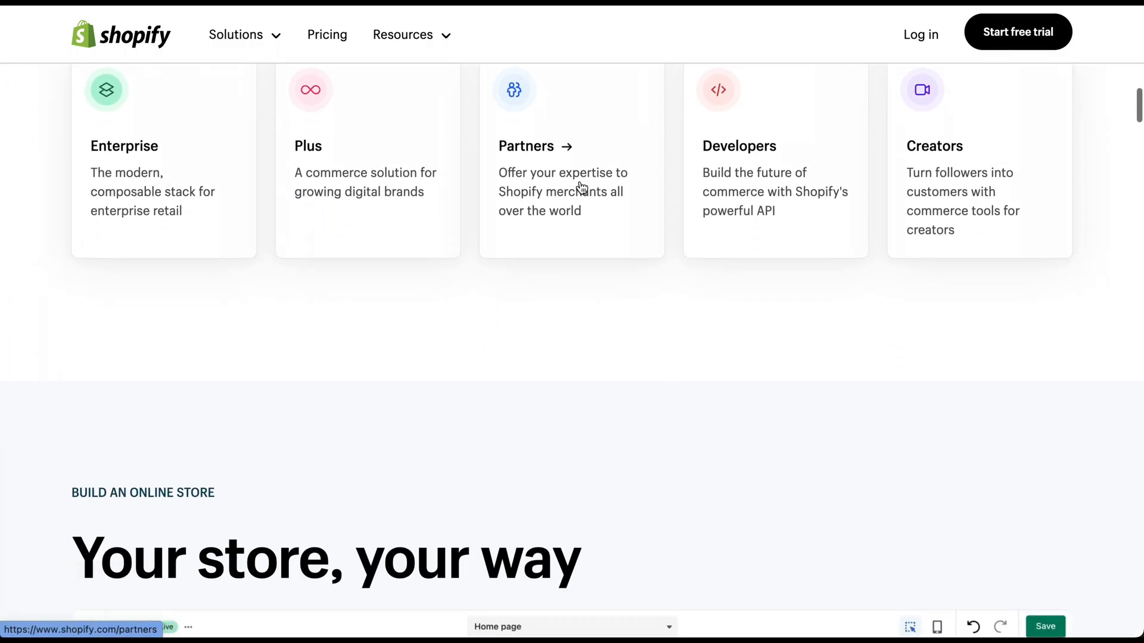
pyautogui.scroll(-8, 580, 182)
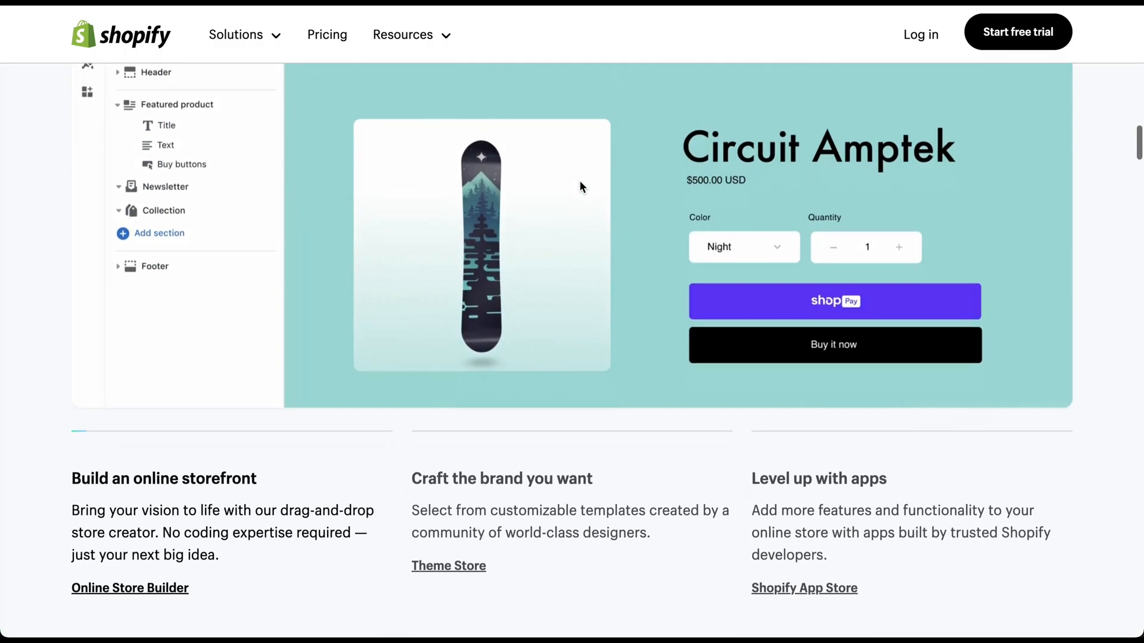
pyautogui.scroll(-9, 581, 185)
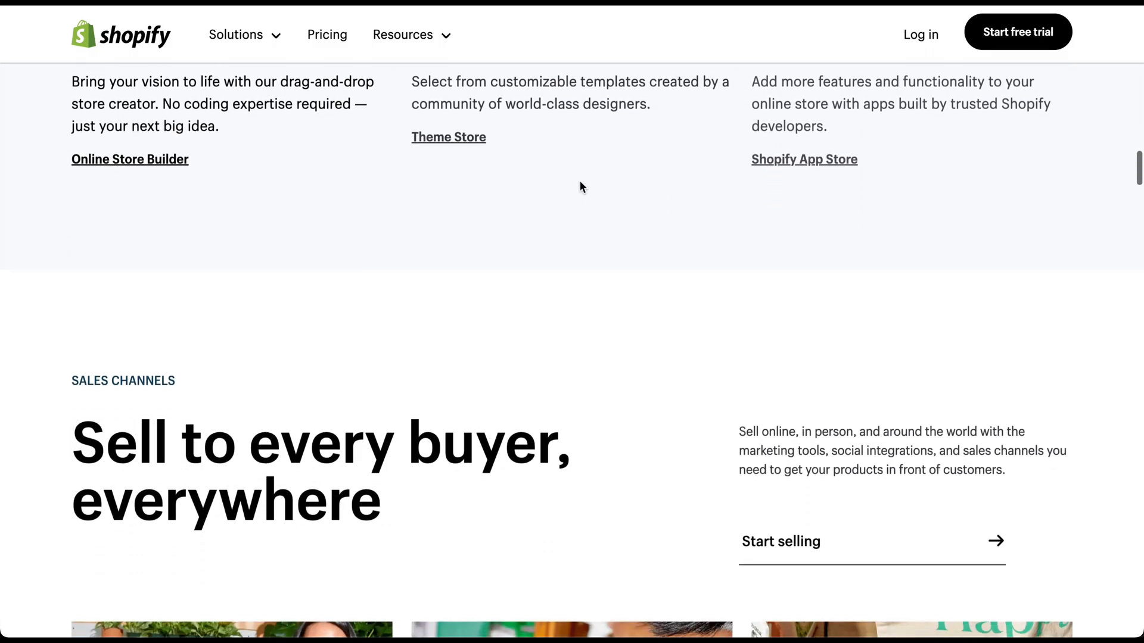
pyautogui.scroll(-11, 580, 187)
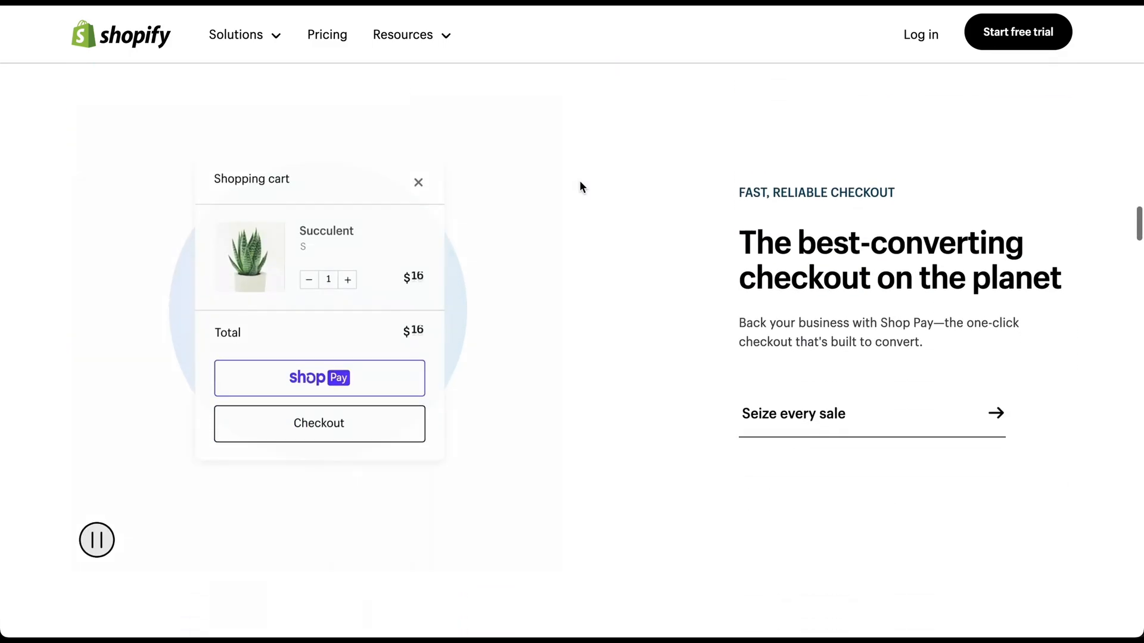
pyautogui.scroll(-3, 580, 187)
pyautogui.scroll(-12, 580, 186)
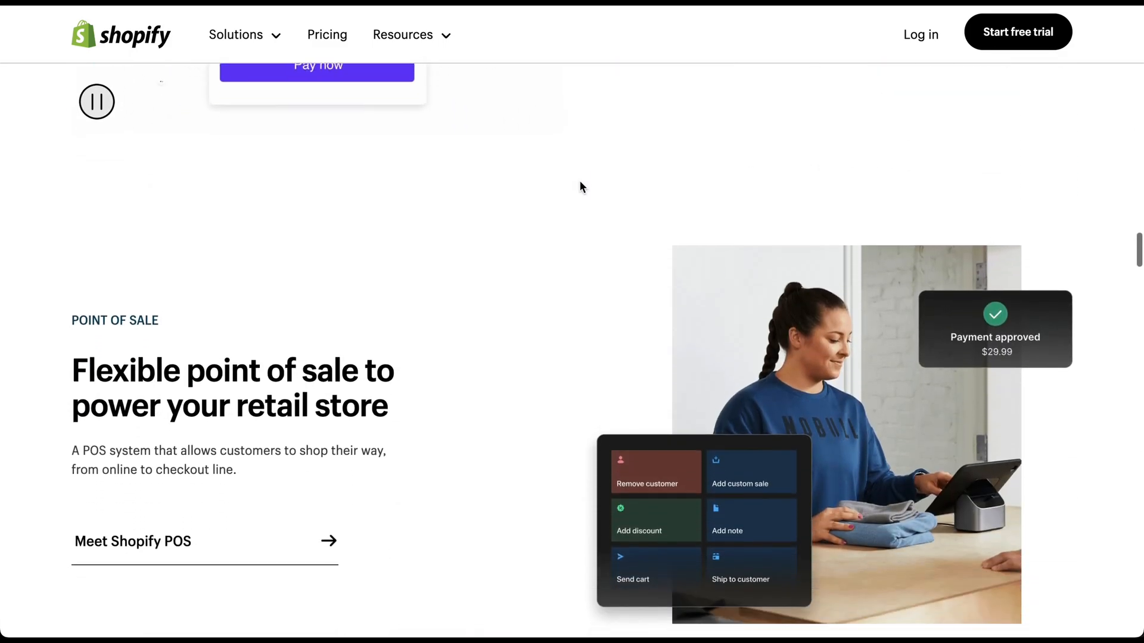
pyautogui.scroll(-13, 579, 183)
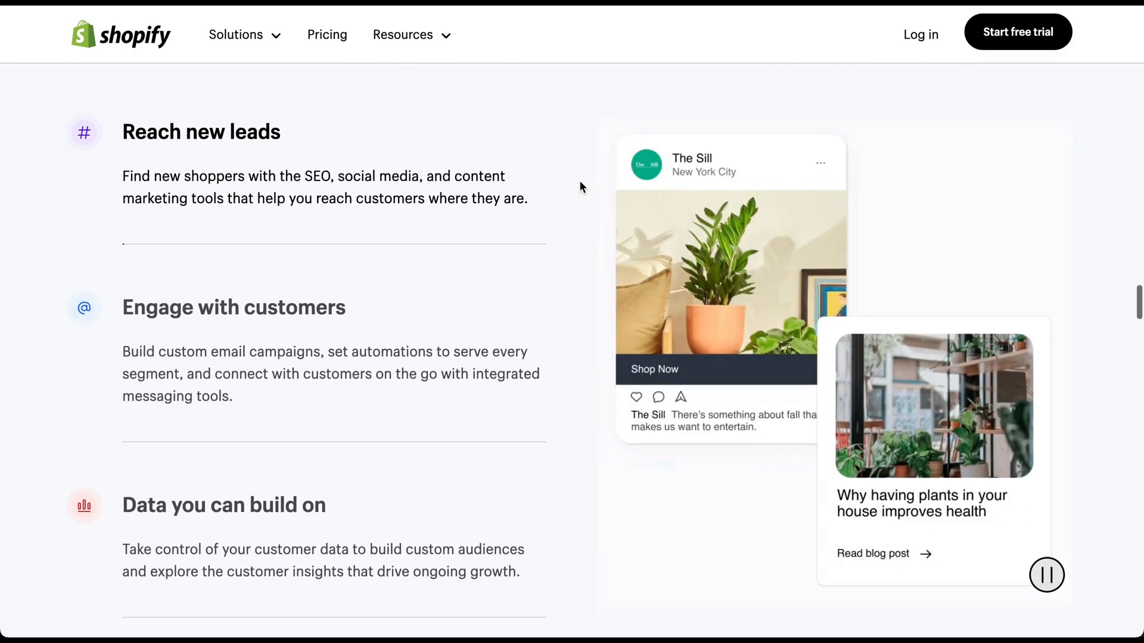
pyautogui.scroll(-7, 580, 187)
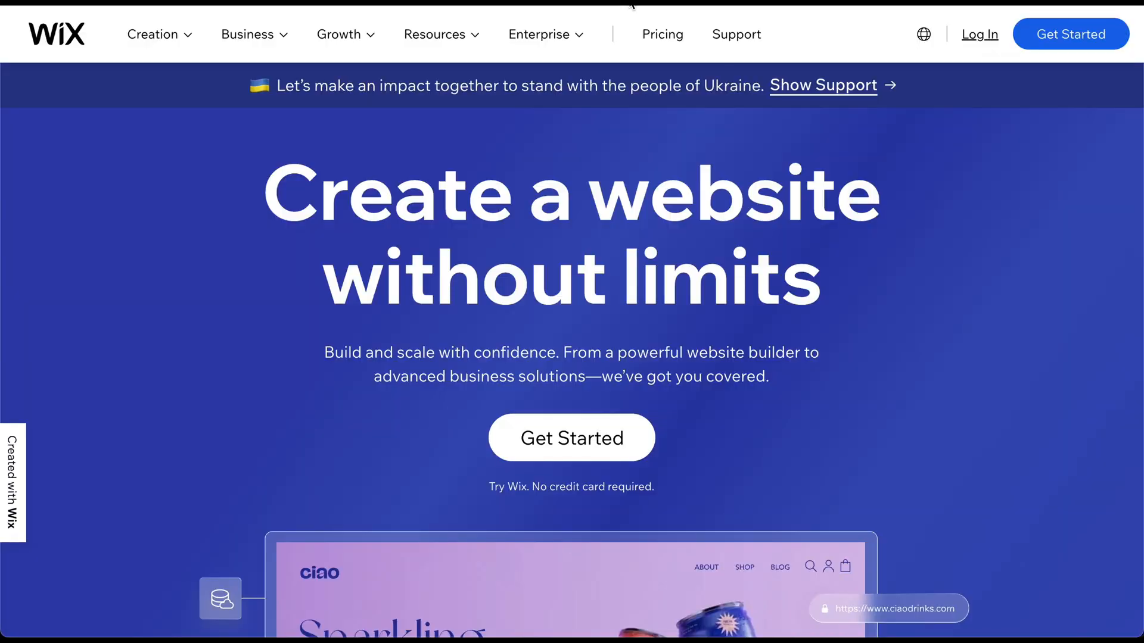
pyautogui.scroll(-3, 594, 115)
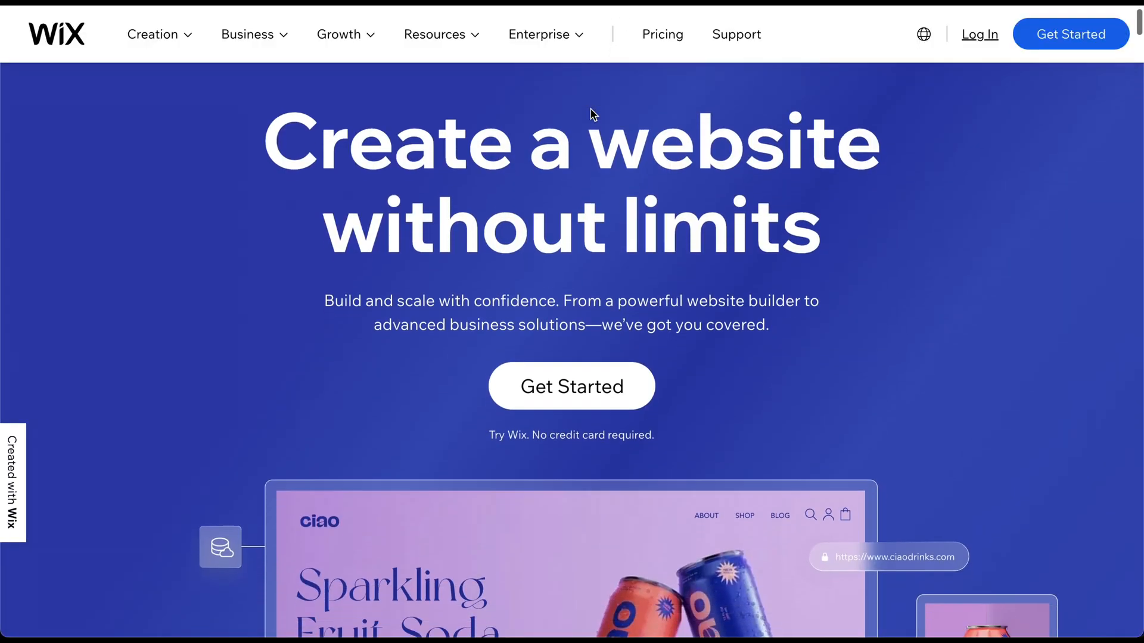
pyautogui.scroll(-6, 591, 108)
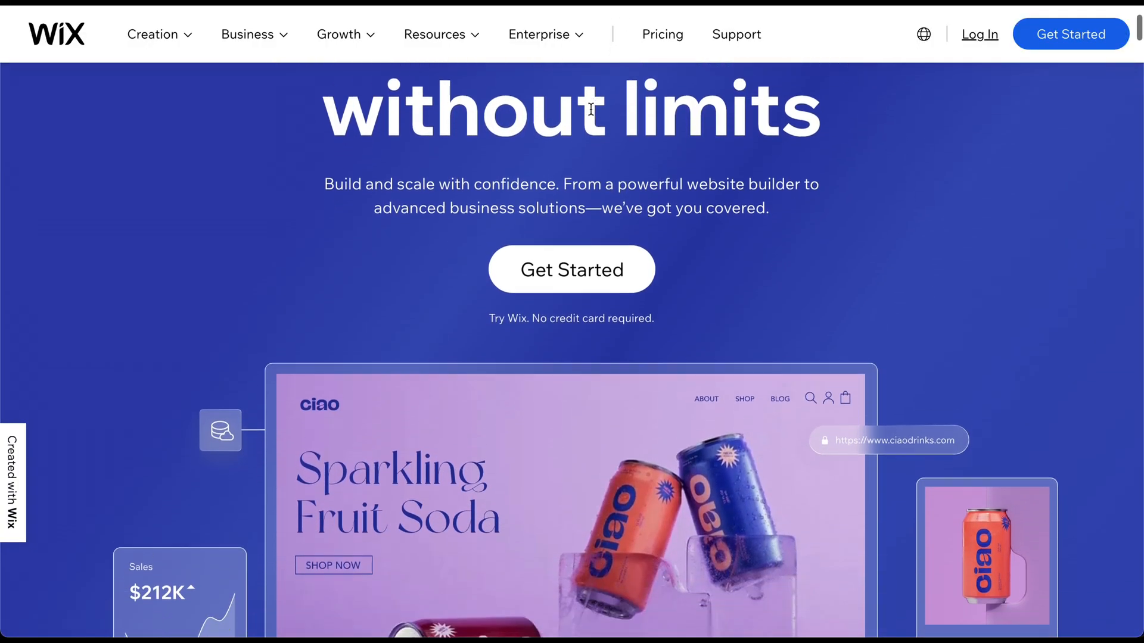
pyautogui.scroll(-10, 591, 109)
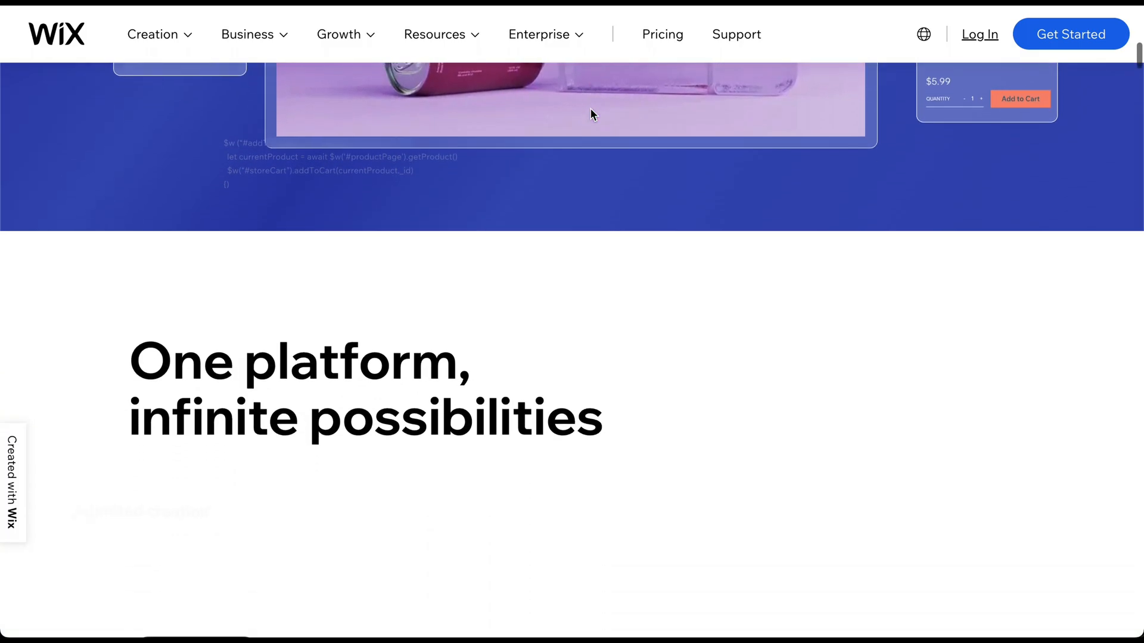
pyautogui.scroll(-8, 591, 111)
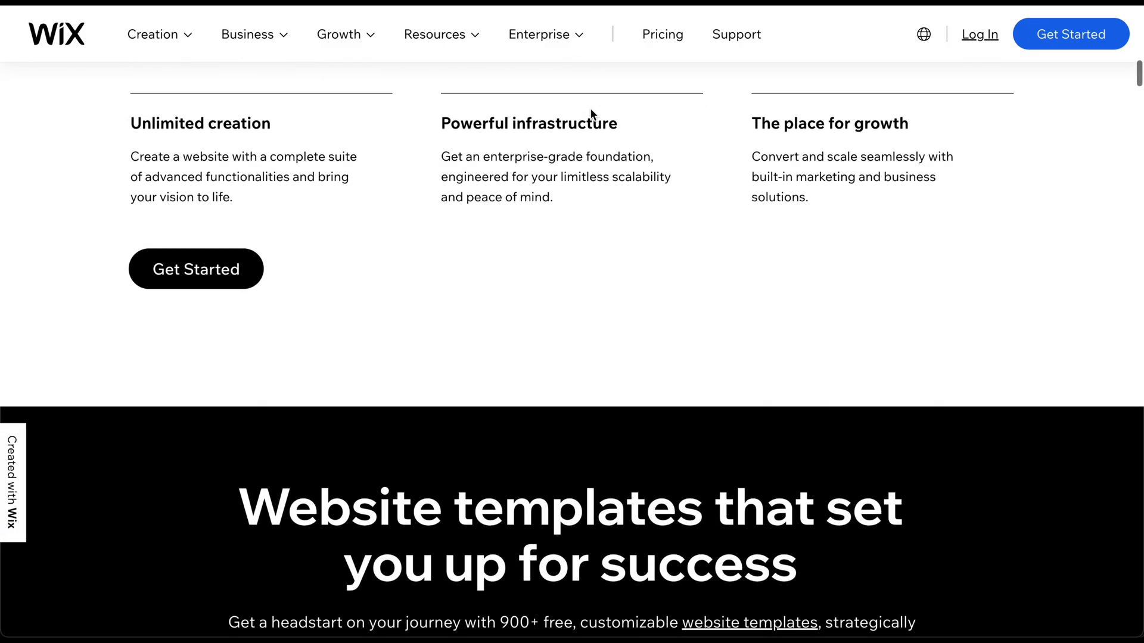
pyautogui.scroll(-11, 591, 108)
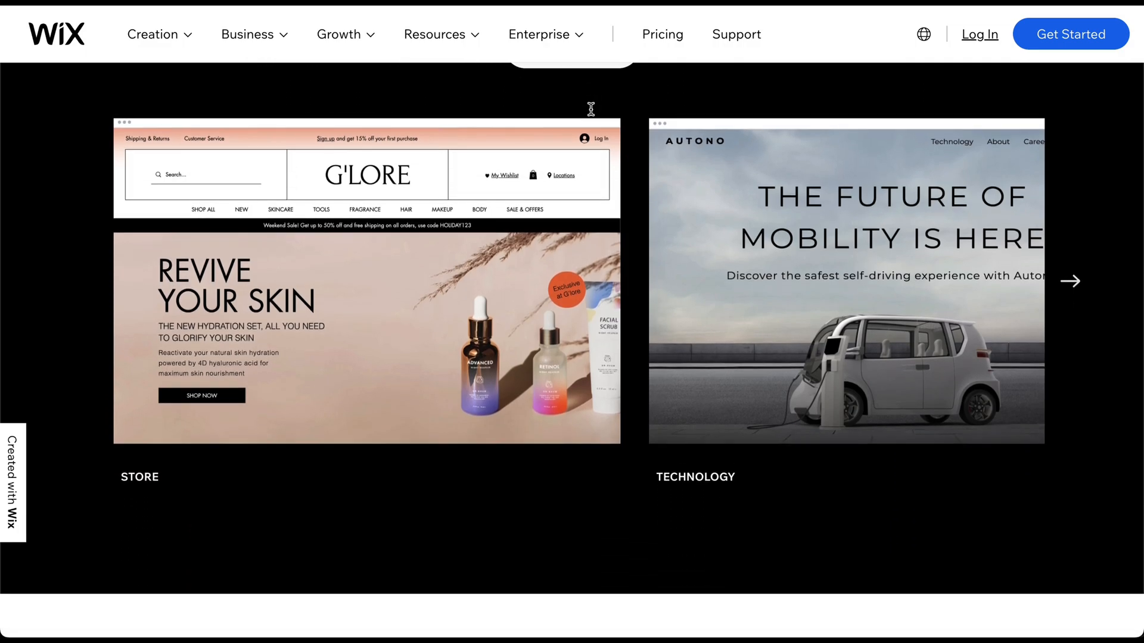
pyautogui.scroll(-9, 593, 115)
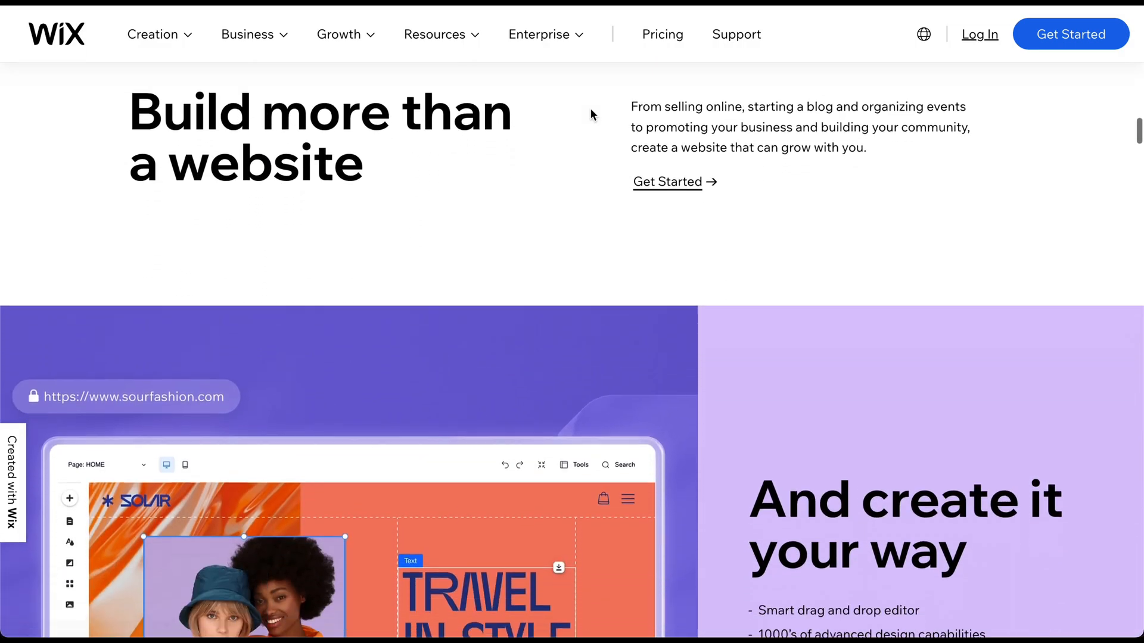
pyautogui.scroll(-12, 591, 108)
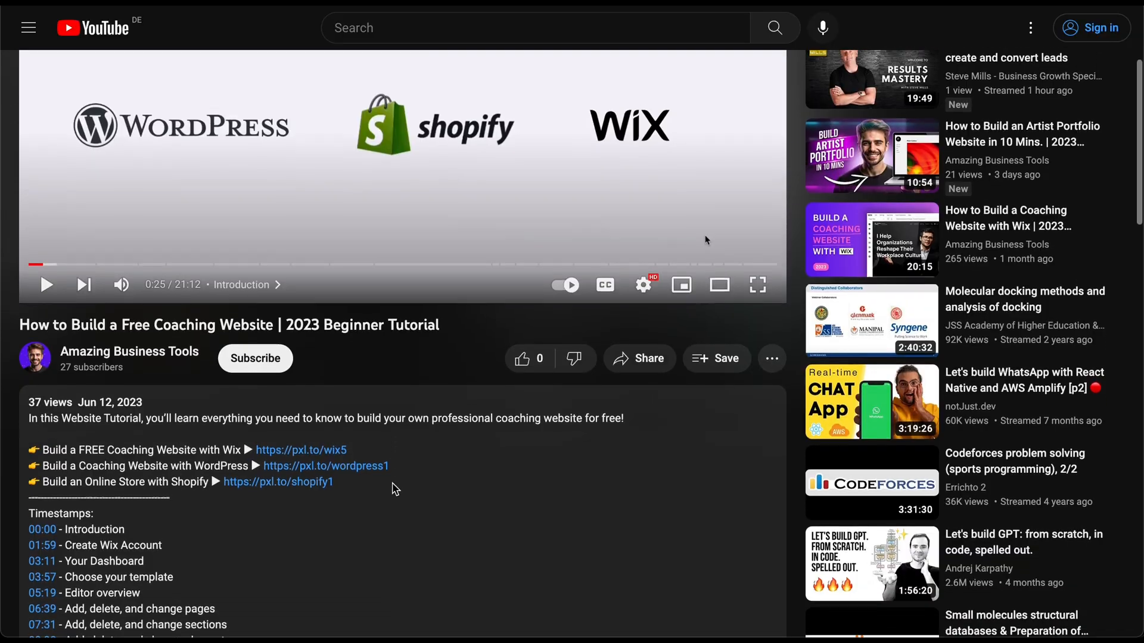
pyautogui.scroll(-1, 394, 489)
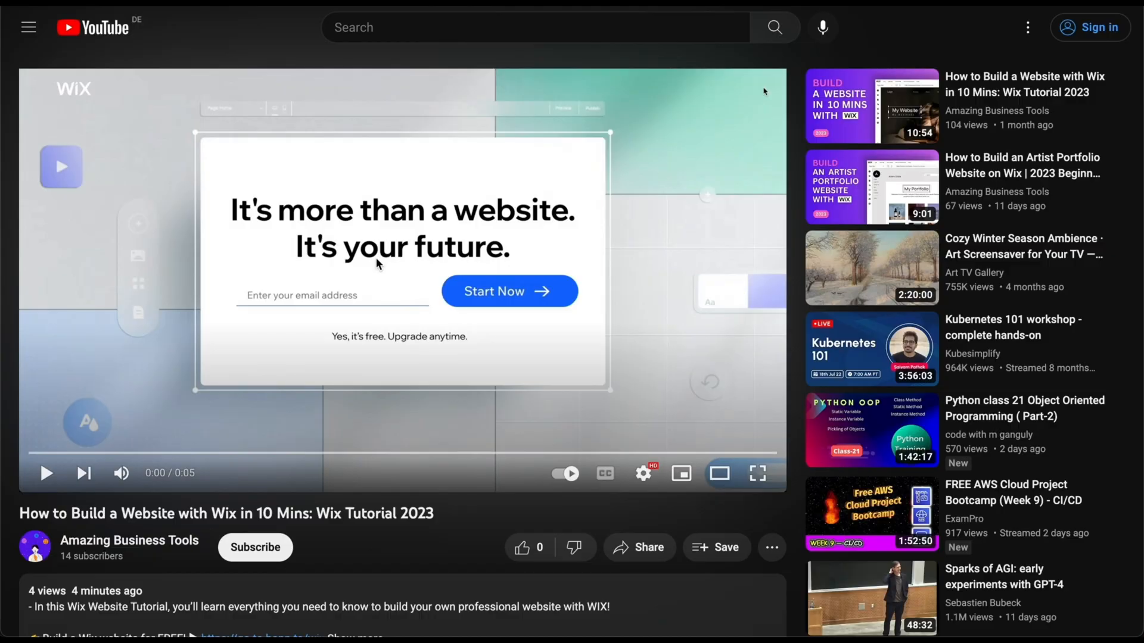
pyautogui.scroll(-2, 375, 264)
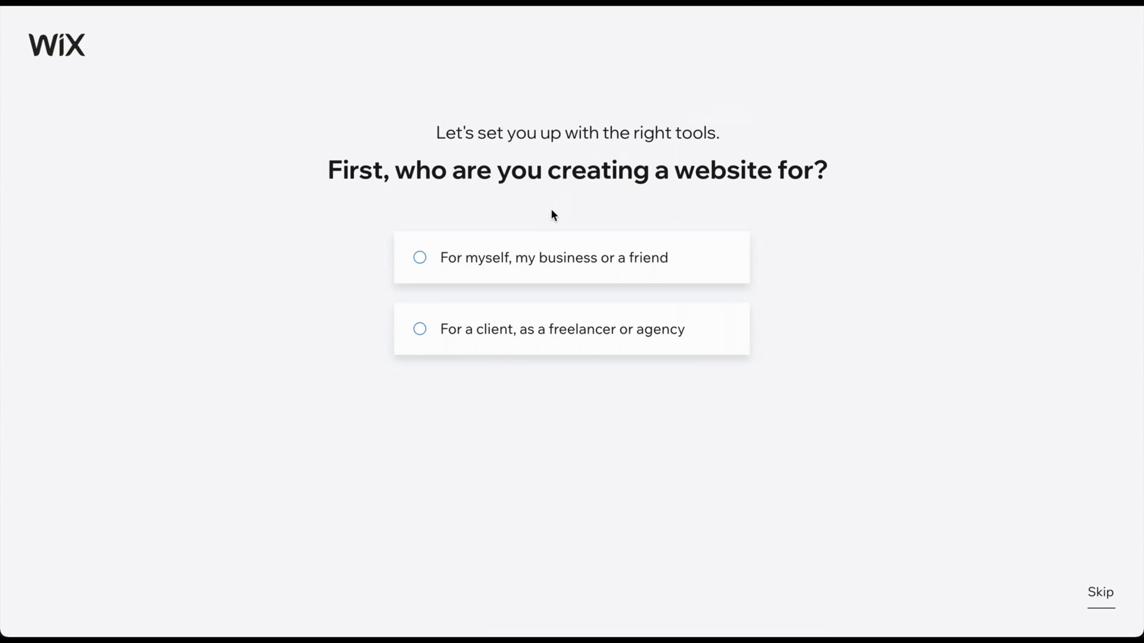
# Mark the site as for yourself or your business and choose Social Media Consultant as its type.
pyautogui.click(568, 261)
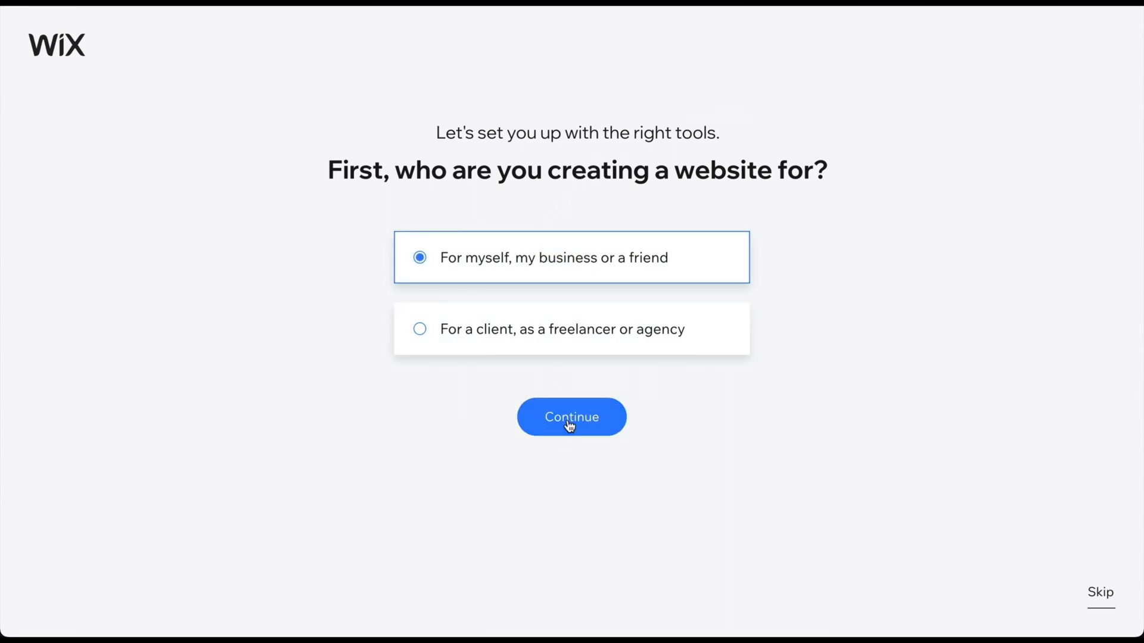
pyautogui.click(569, 424)
pyautogui.write('social med')
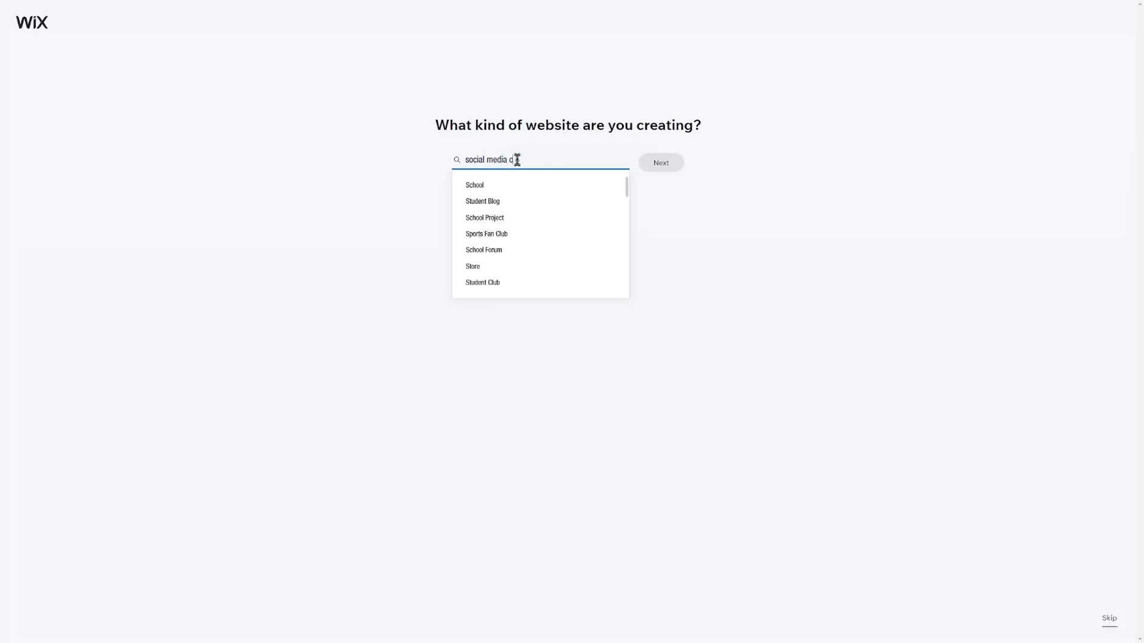
pyautogui.write('ia cons')
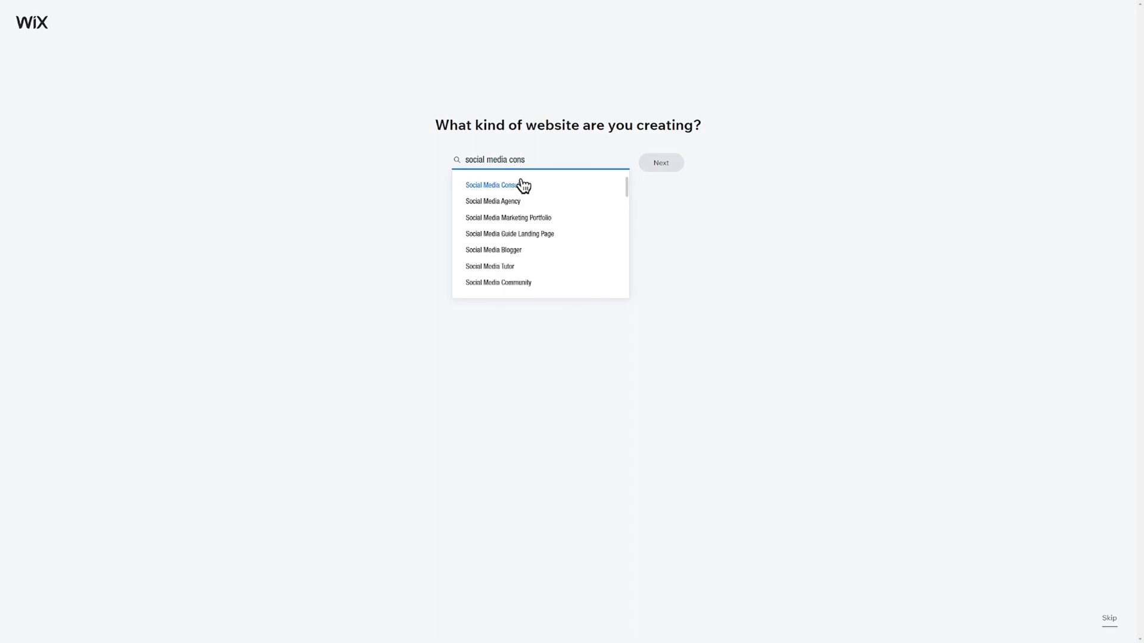
pyautogui.click(522, 187)
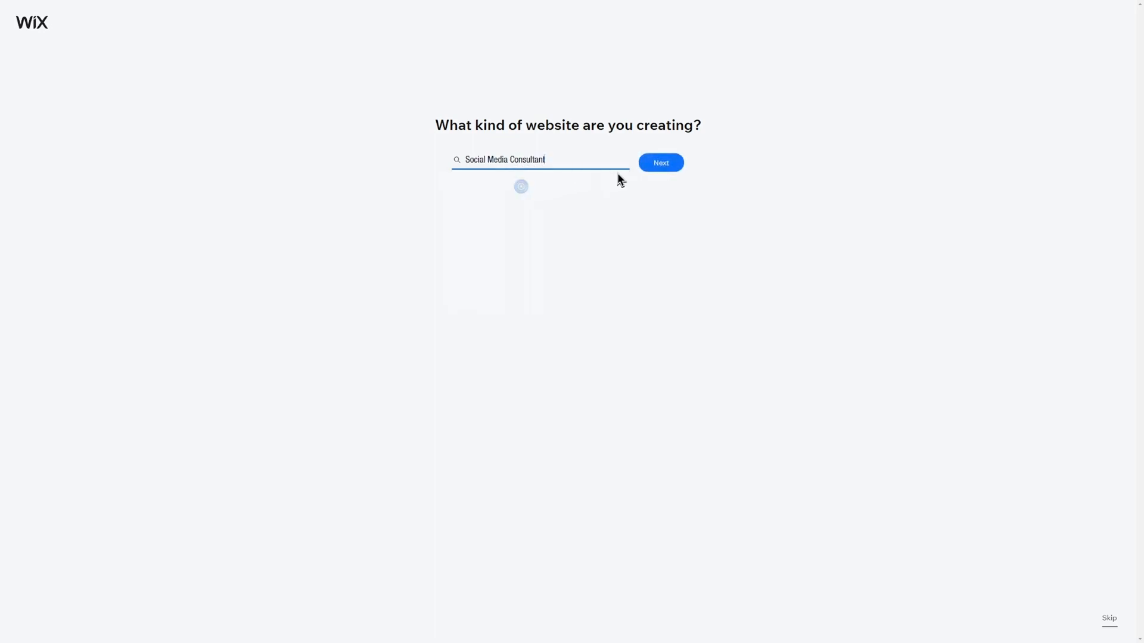
pyautogui.click(649, 173)
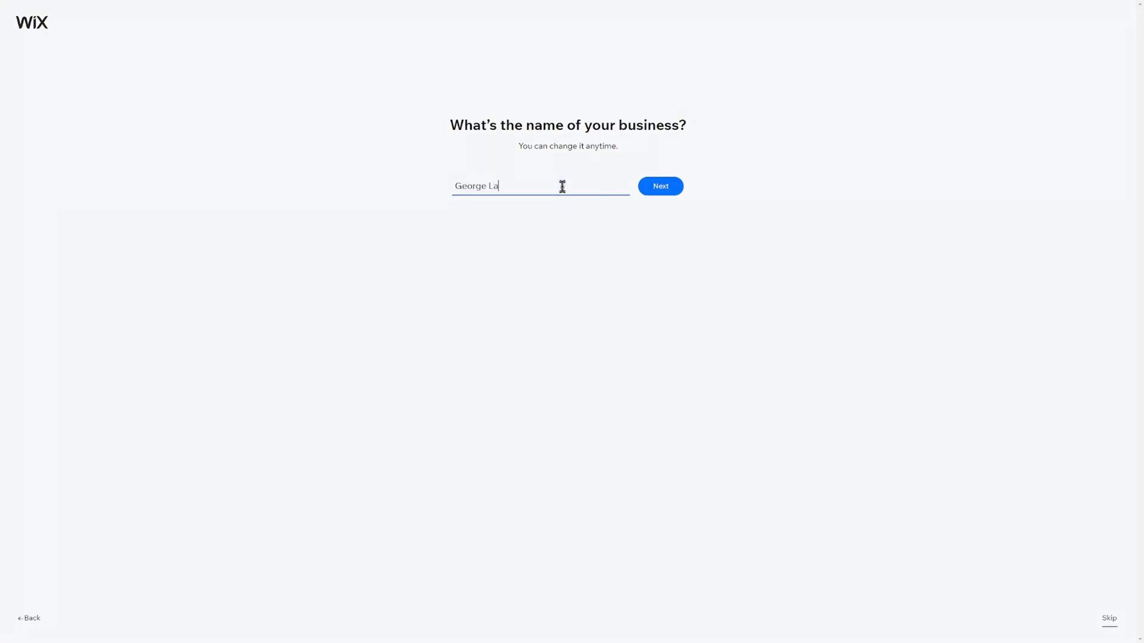
# Enter the business name and skip the extra site features page.
pyautogui.click(660, 187)
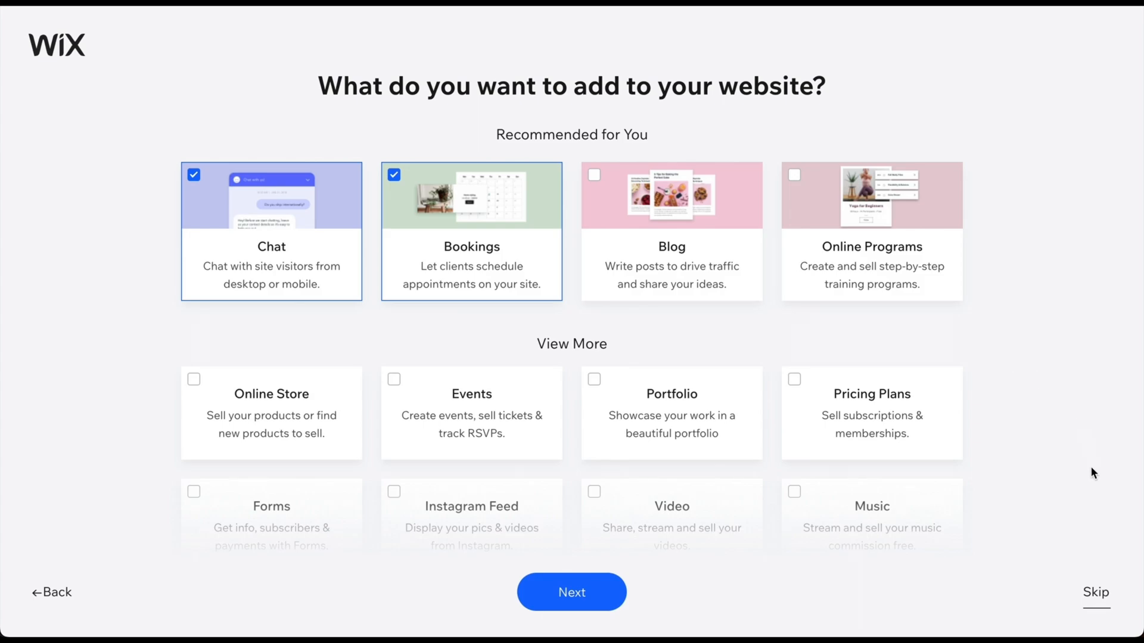
pyautogui.click(1086, 597)
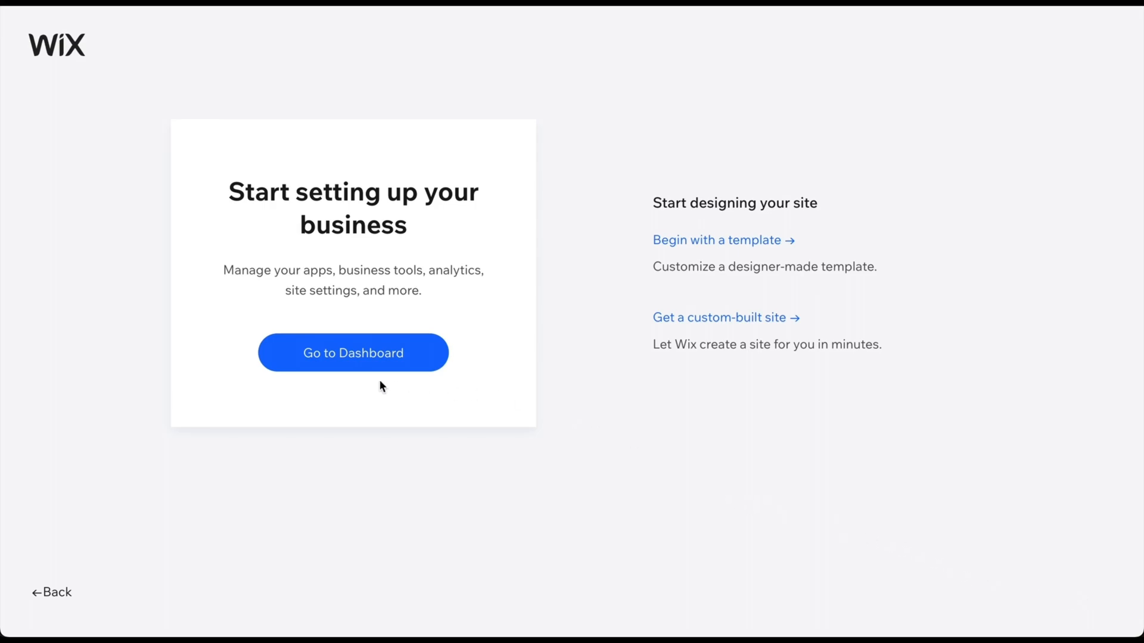
# Go to the business dashboard and choose Design Site to start designing the website.
pyautogui.click(332, 353)
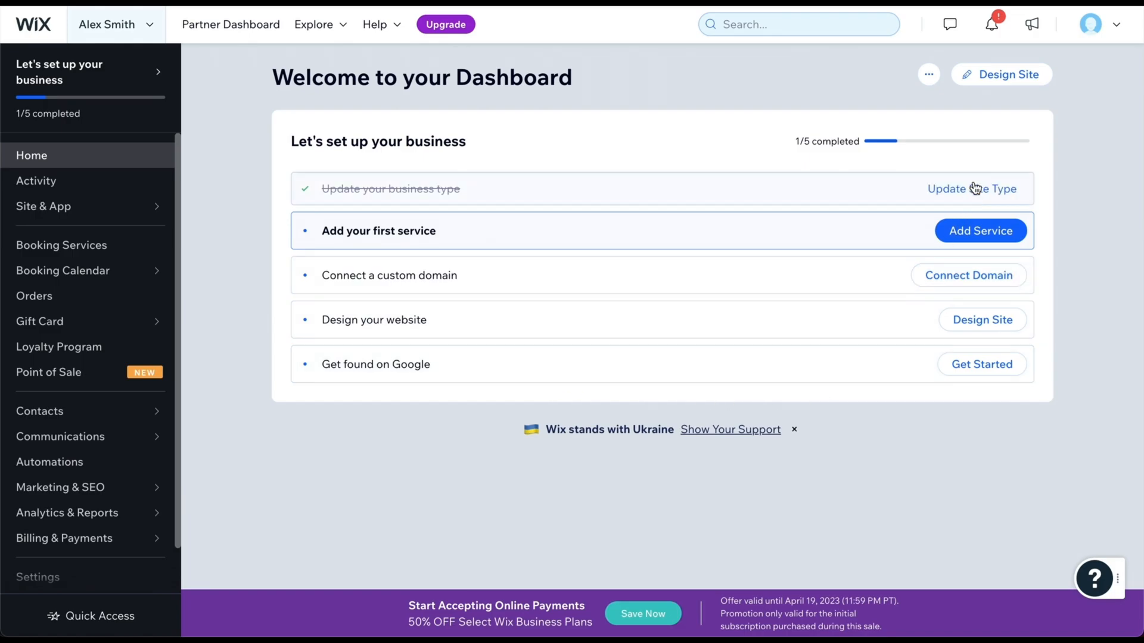
pyautogui.click(1001, 85)
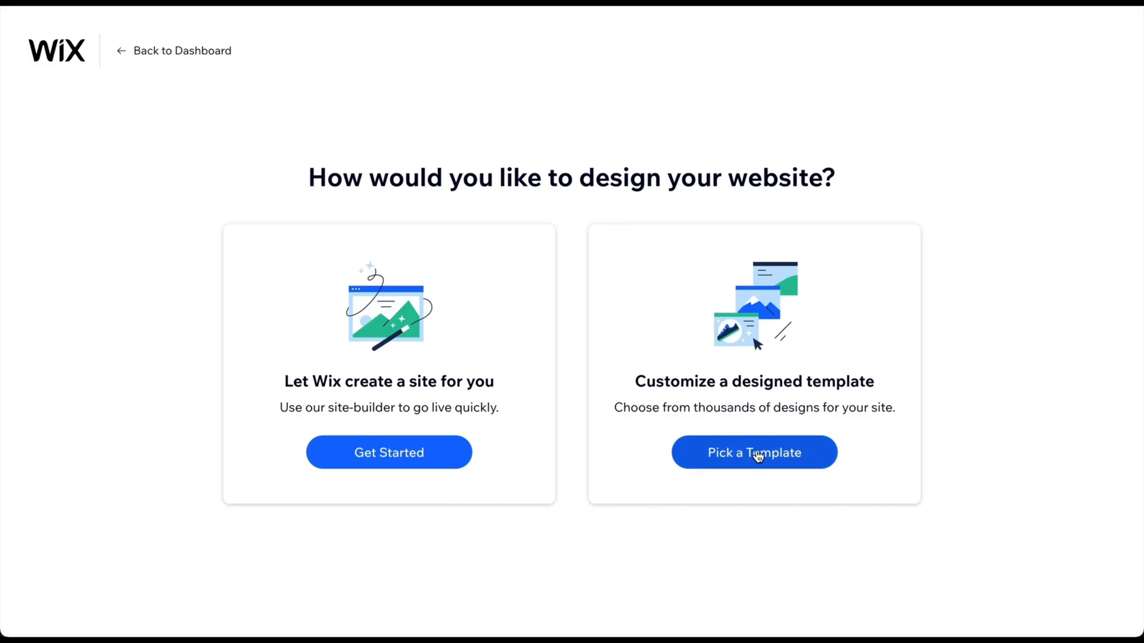
# Start from a designed template and preview the first Social Media Consultant template.
pyautogui.click(756, 455)
pyautogui.scroll(-3, 757, 455)
pyautogui.scroll(-5, 572, 322)
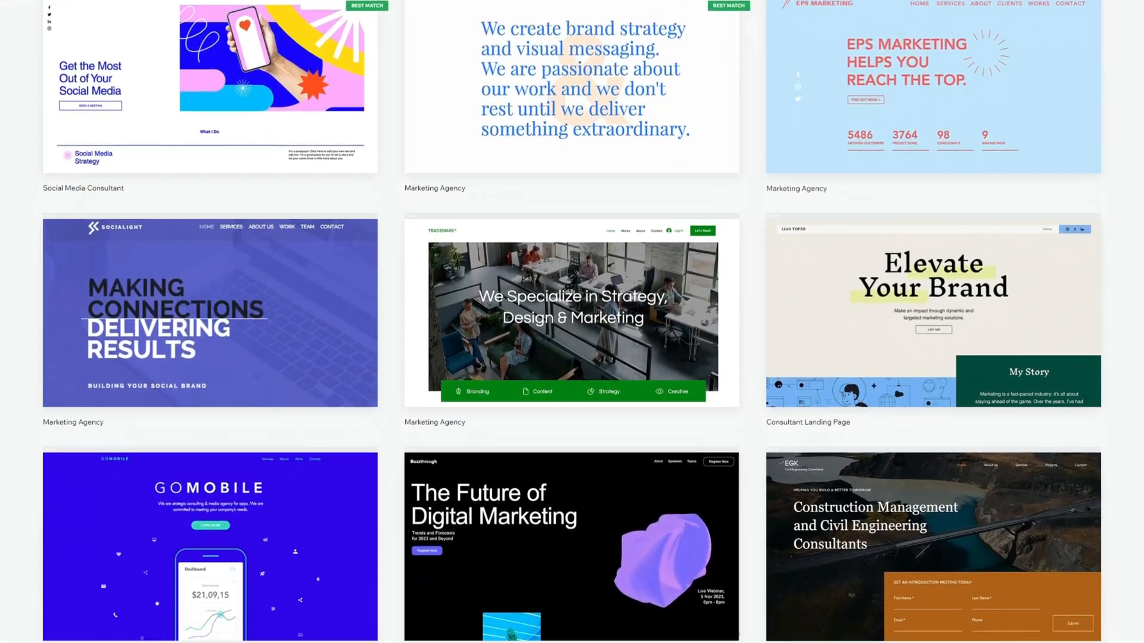
pyautogui.scroll(-2, 572, 322)
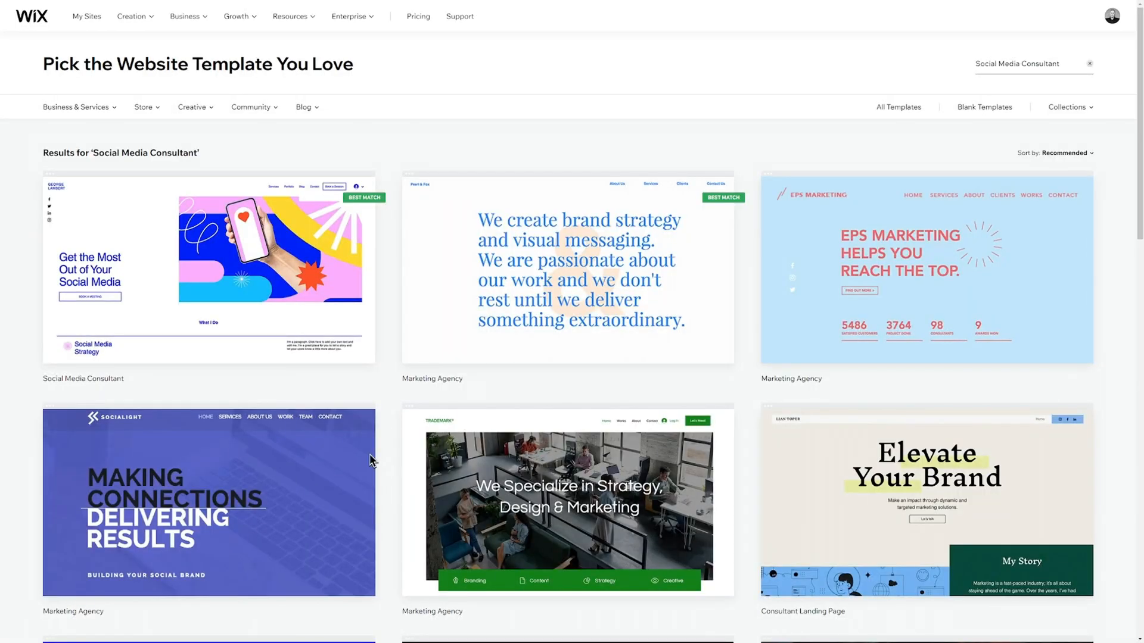
pyautogui.moveTo(169, 308)
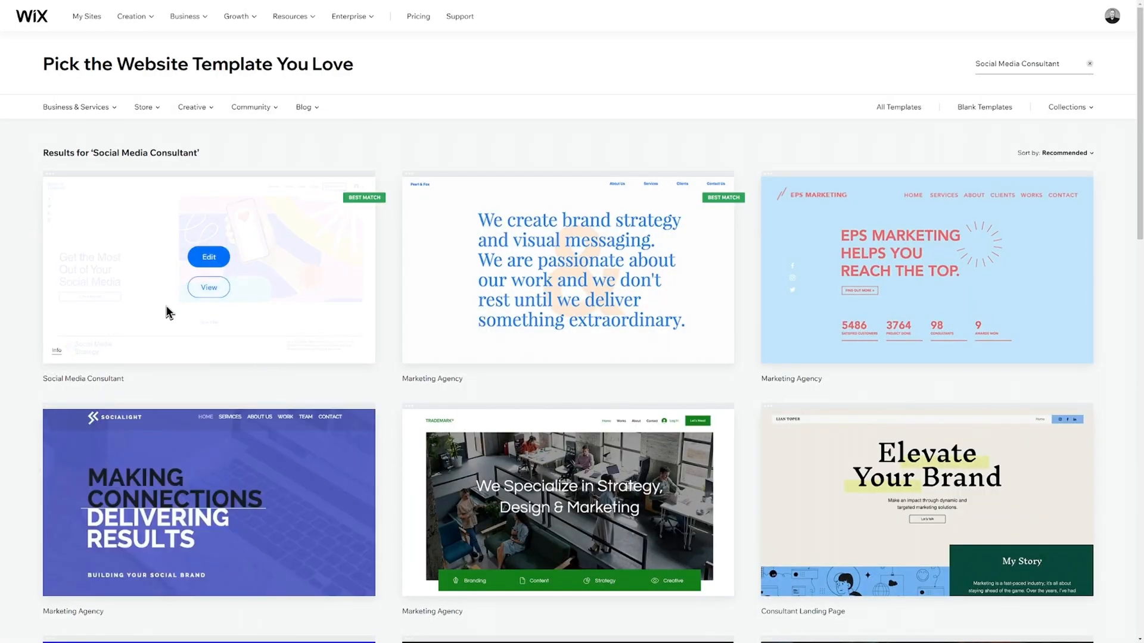
pyautogui.click(213, 288)
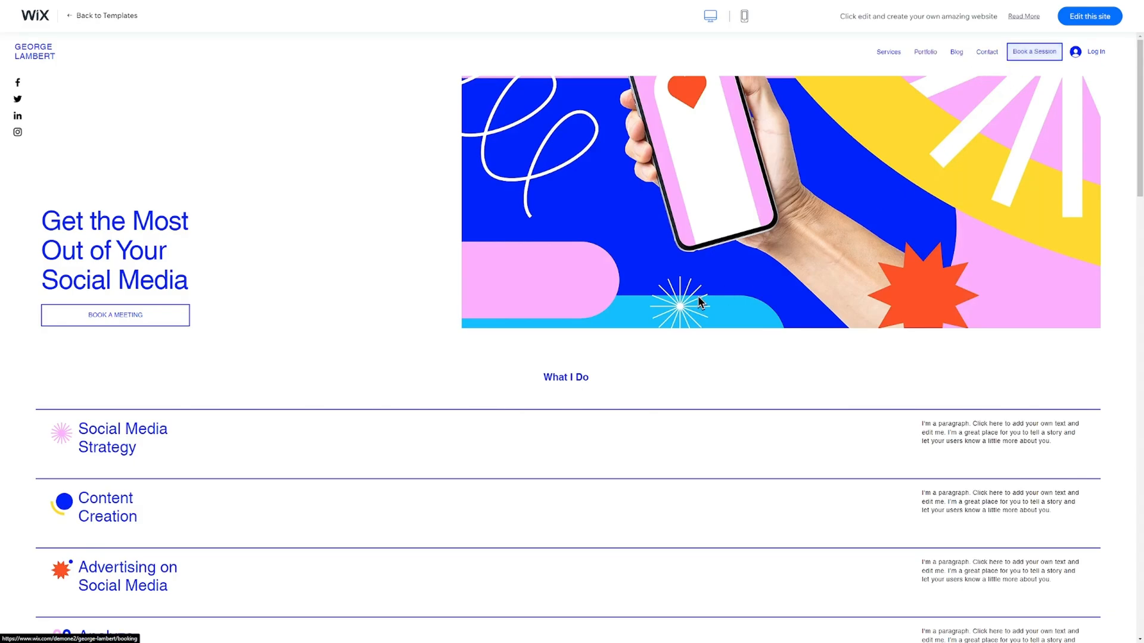
pyautogui.scroll(-4, 663, 311)
pyautogui.scroll(-6, 666, 310)
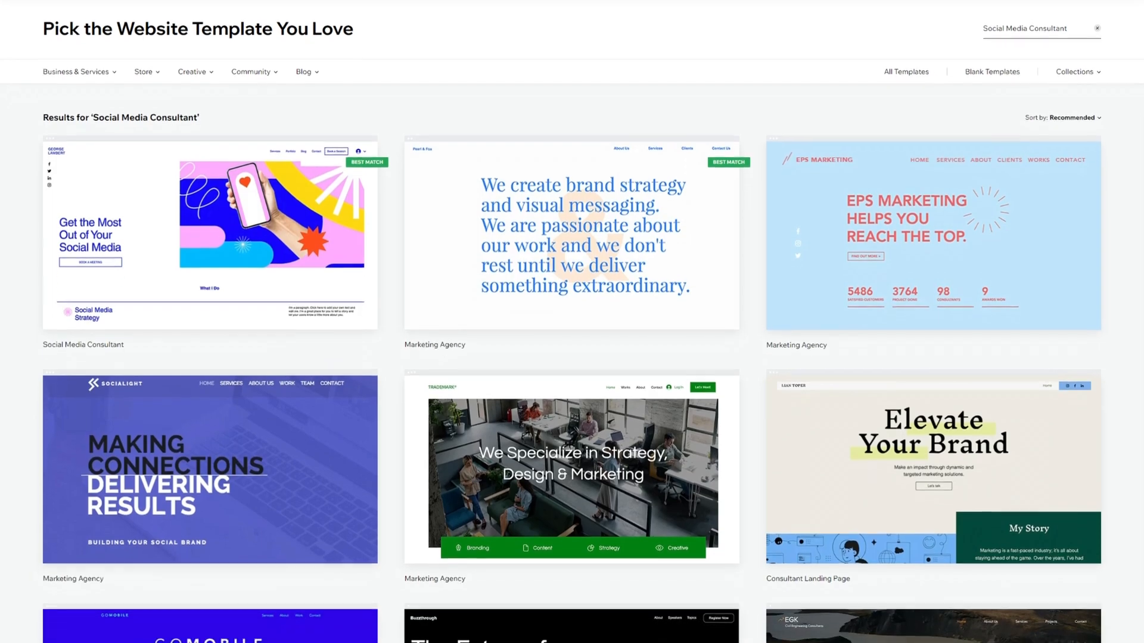
pyautogui.scroll(-3, 572, 322)
pyautogui.scroll(-4, 572, 321)
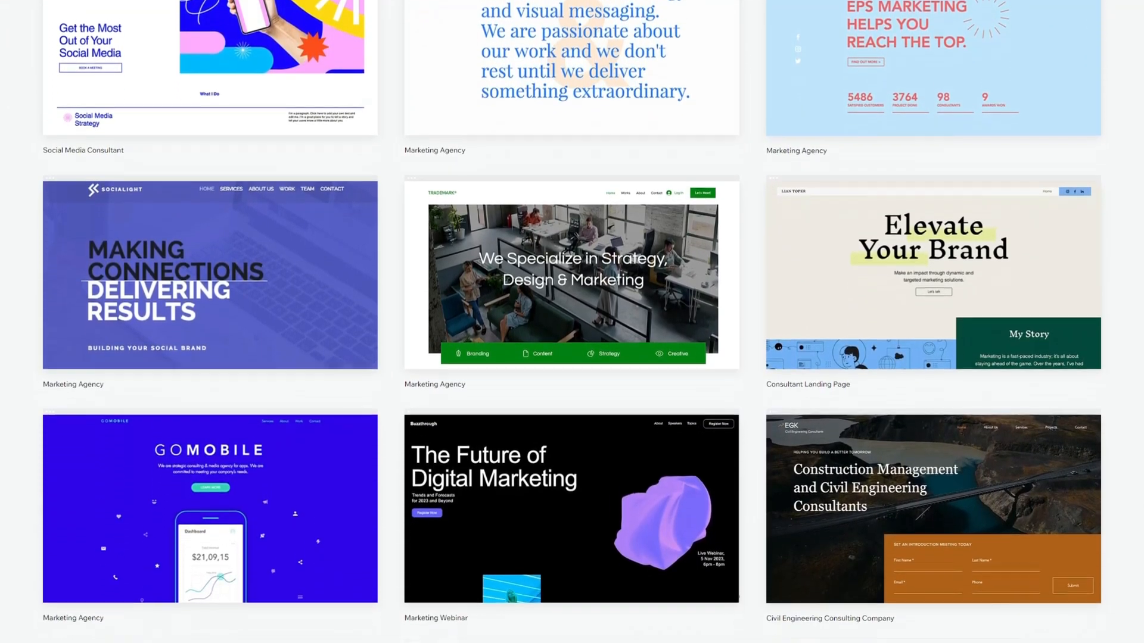
pyautogui.scroll(-3, 572, 322)
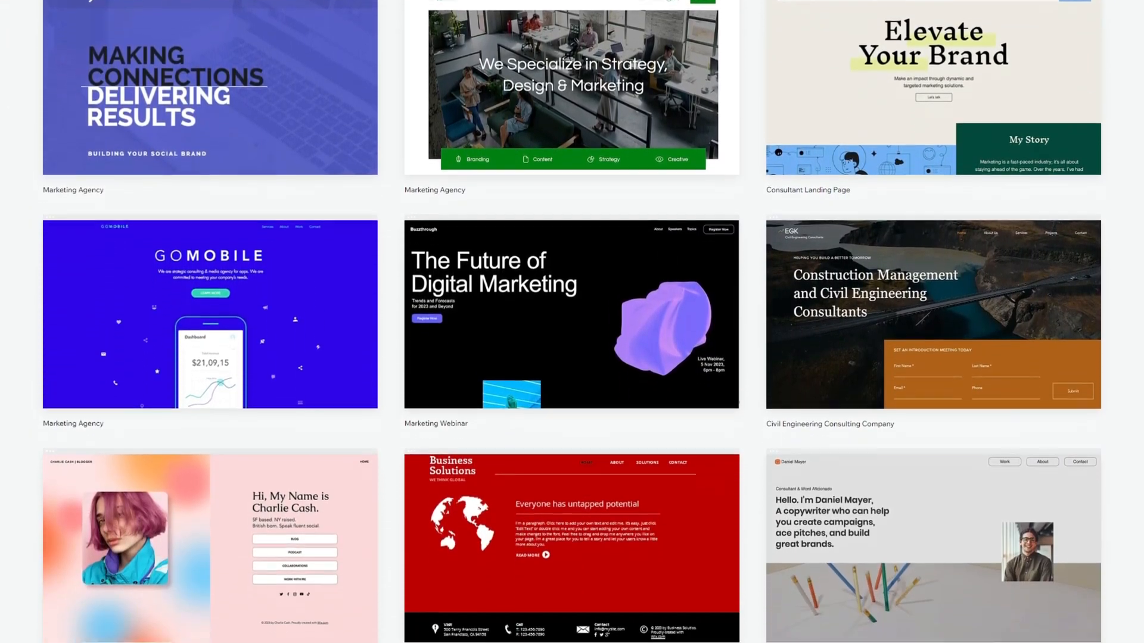
pyautogui.scroll(4, 572, 322)
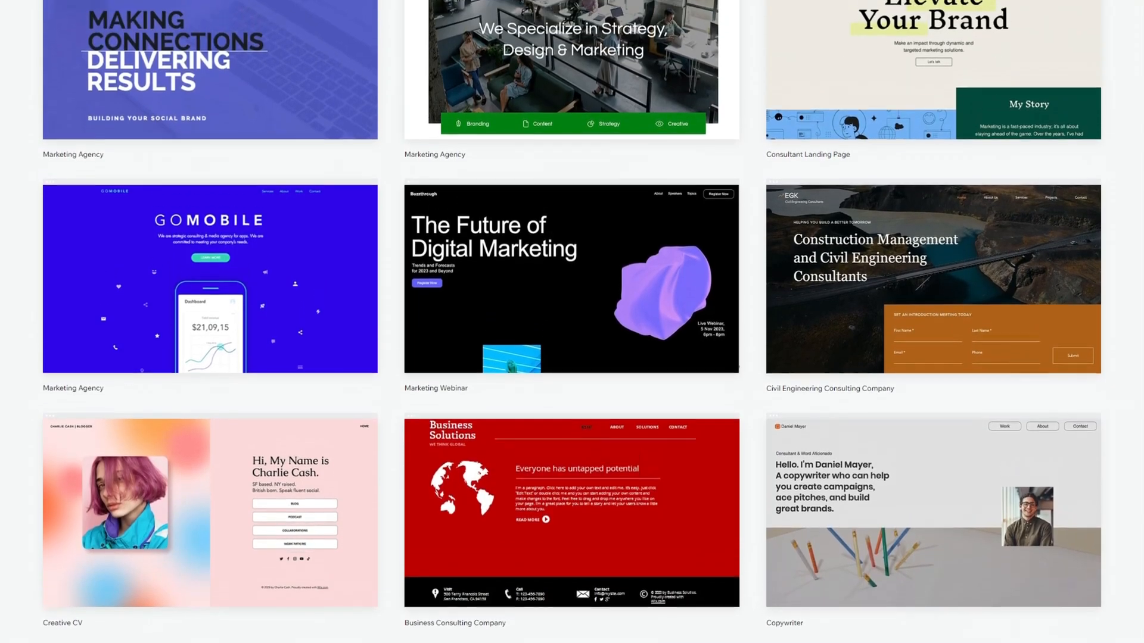
pyautogui.scroll(4, 572, 321)
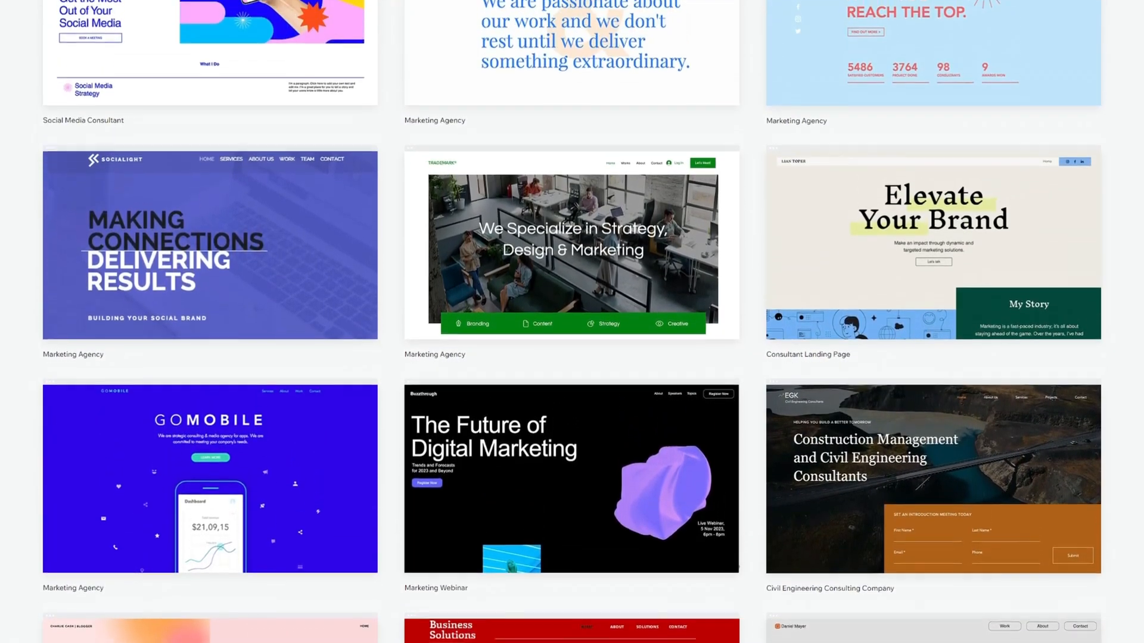
pyautogui.scroll(2, 901, 165)
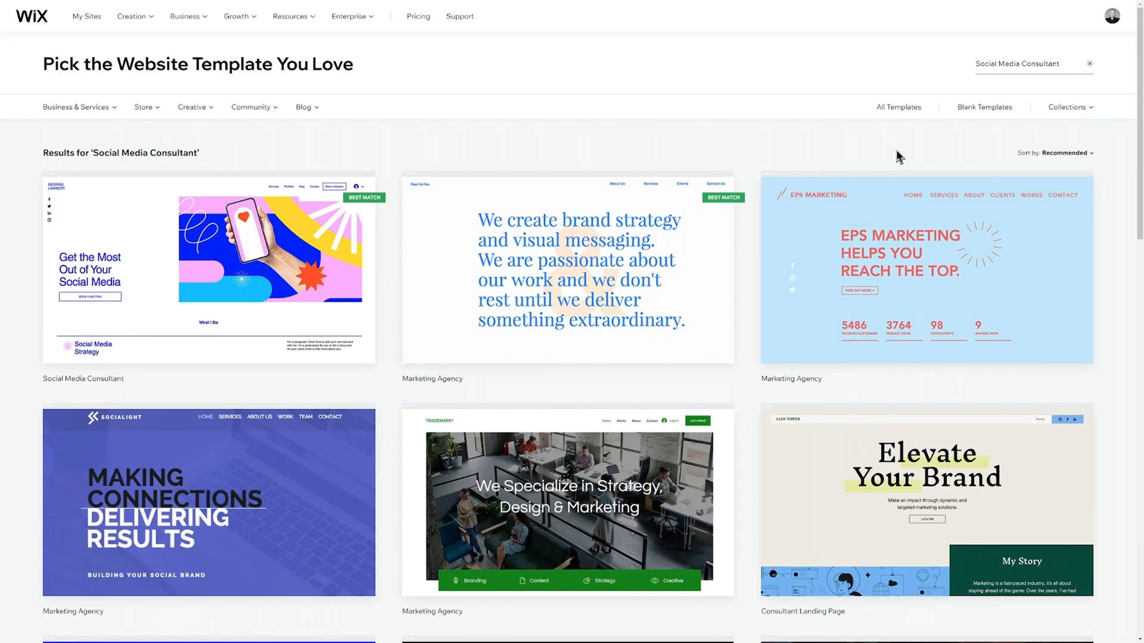
# Show all templates, then scroll the Social Media Consultant results down to Creative CV.
pyautogui.click(898, 108)
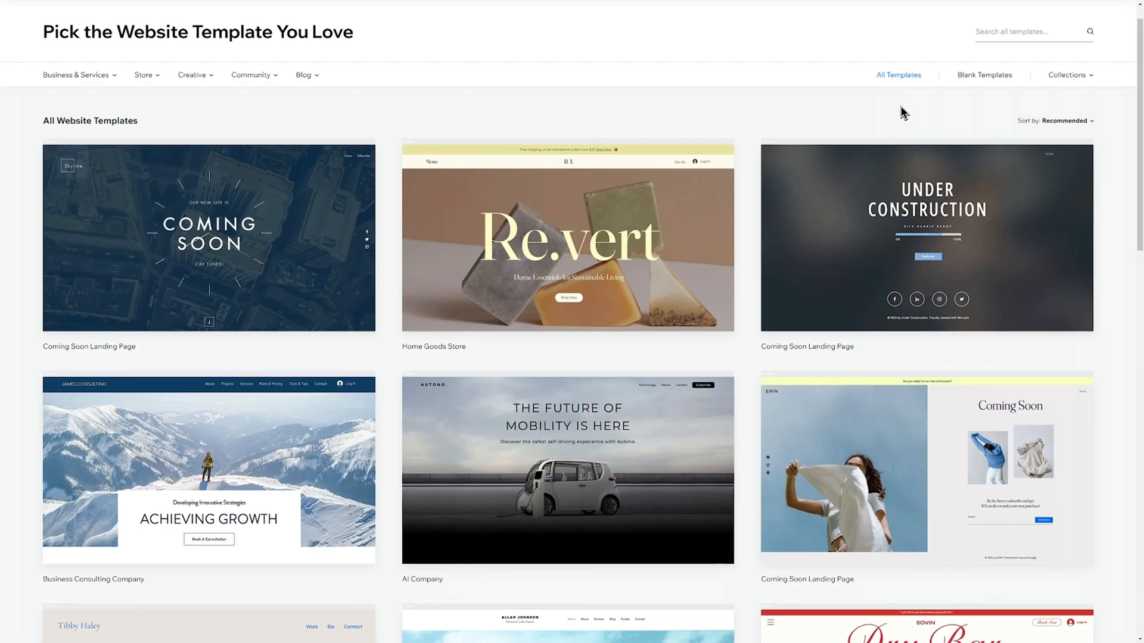
pyautogui.scroll(-3, 903, 119)
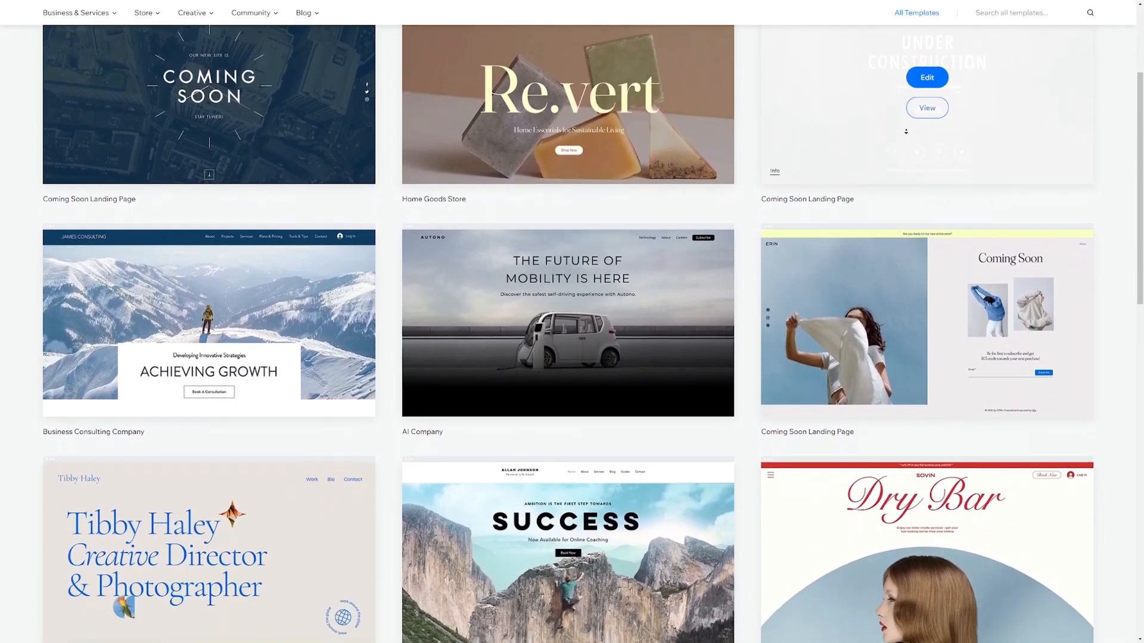
pyautogui.scroll(-4, 906, 131)
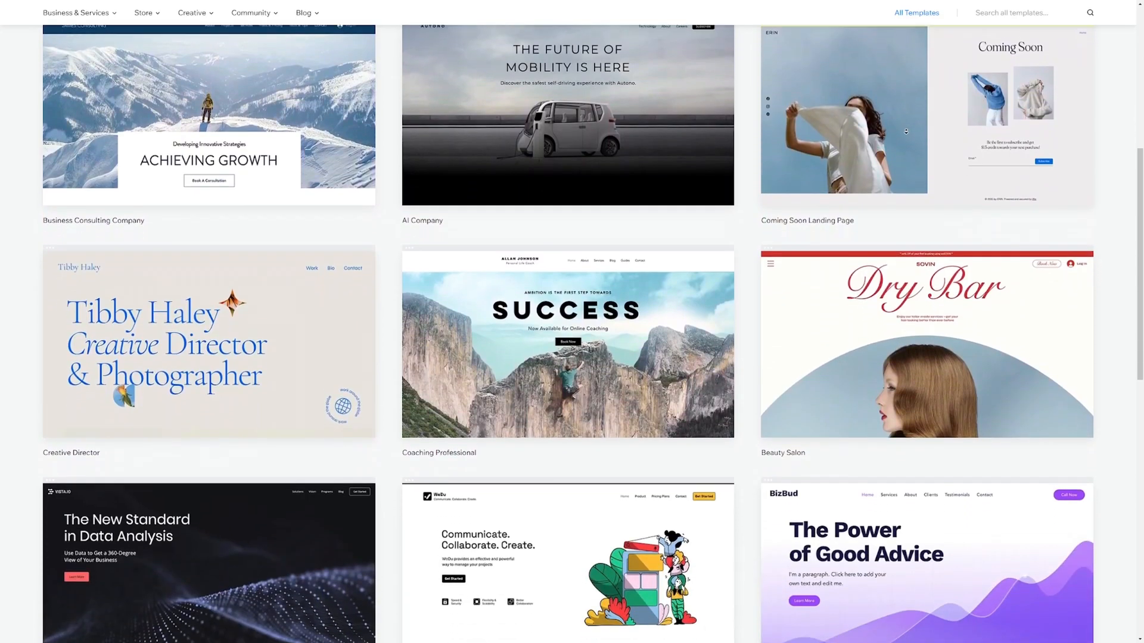
pyautogui.scroll(-4, 905, 131)
pyautogui.scroll(-1, 902, 123)
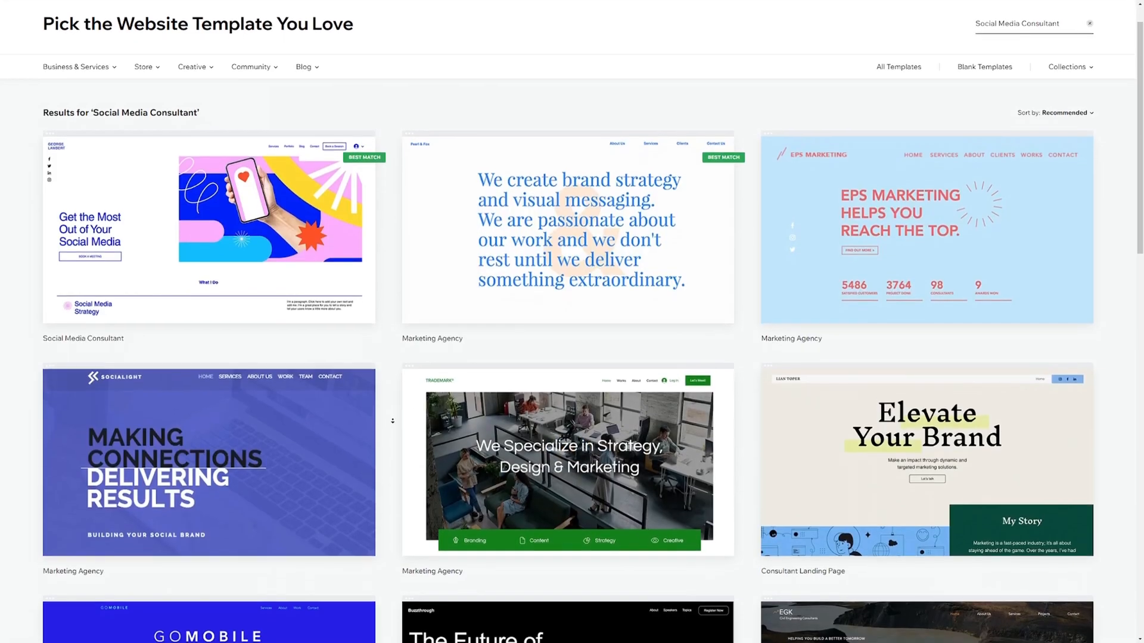
pyautogui.scroll(-8, 393, 420)
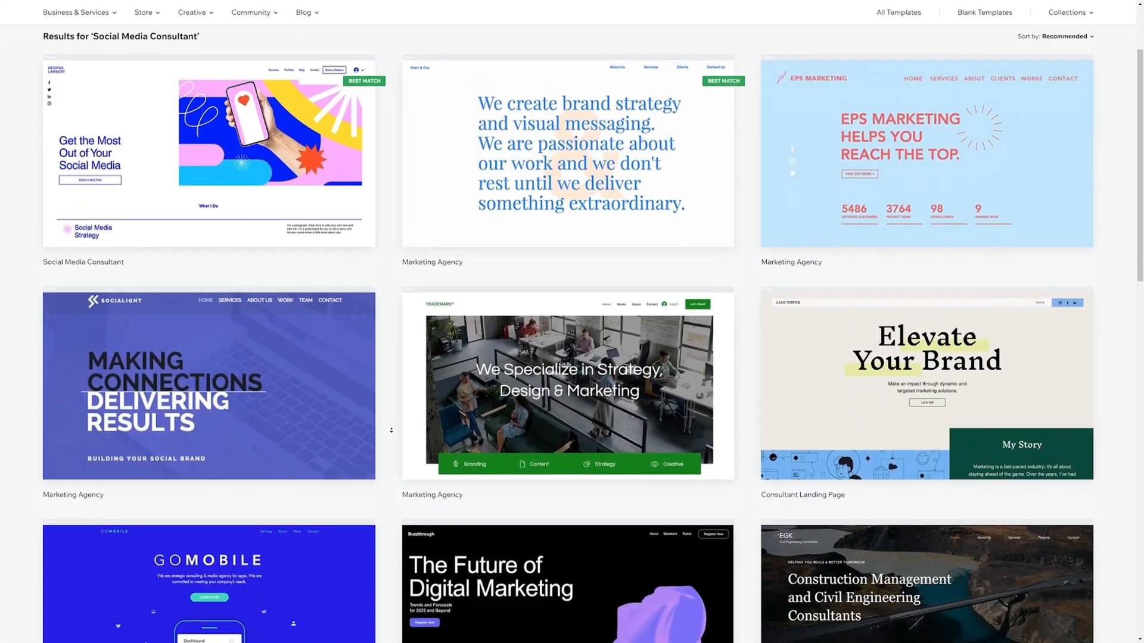
pyautogui.scroll(-2, 391, 430)
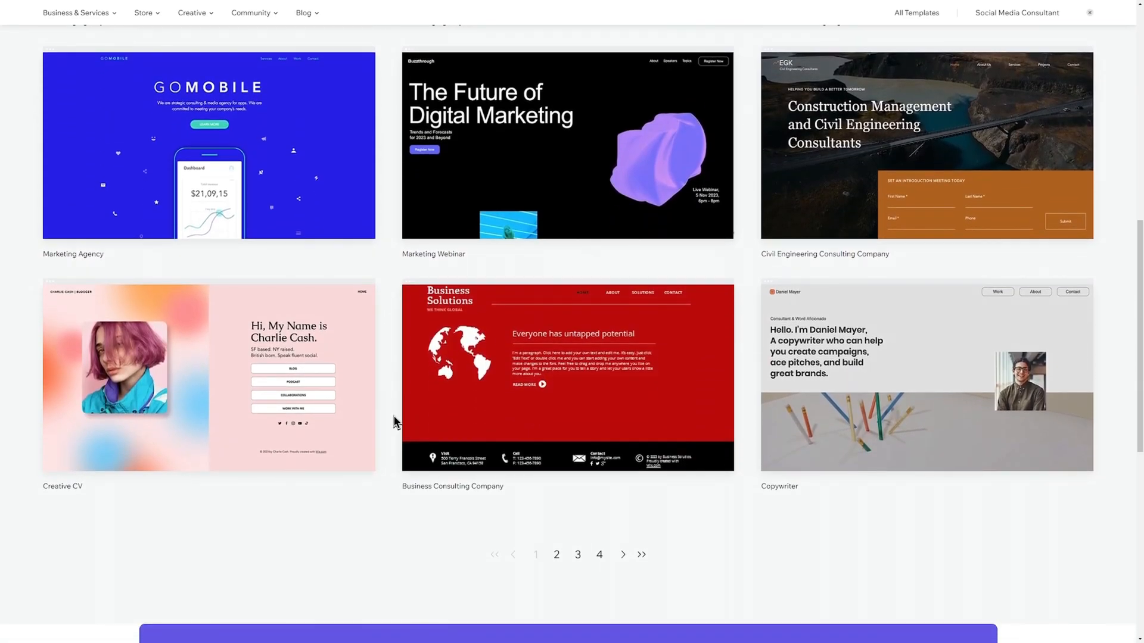
pyautogui.moveTo(262, 426)
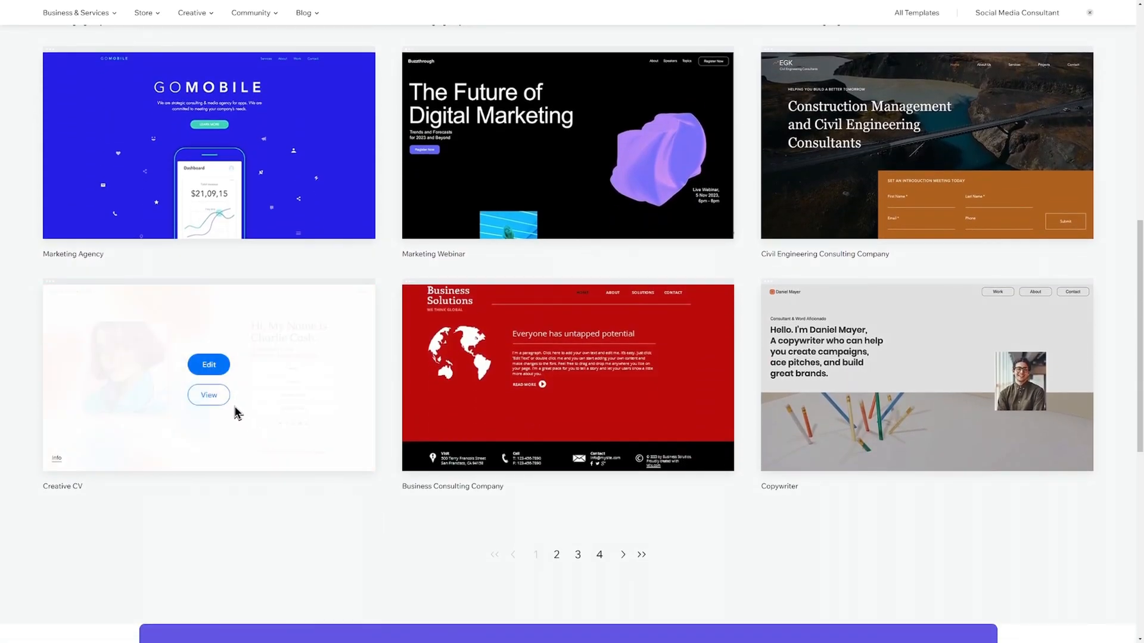
# Preview the Creative CV template in mobile and desktop views, then start editing it.
pyautogui.click(212, 396)
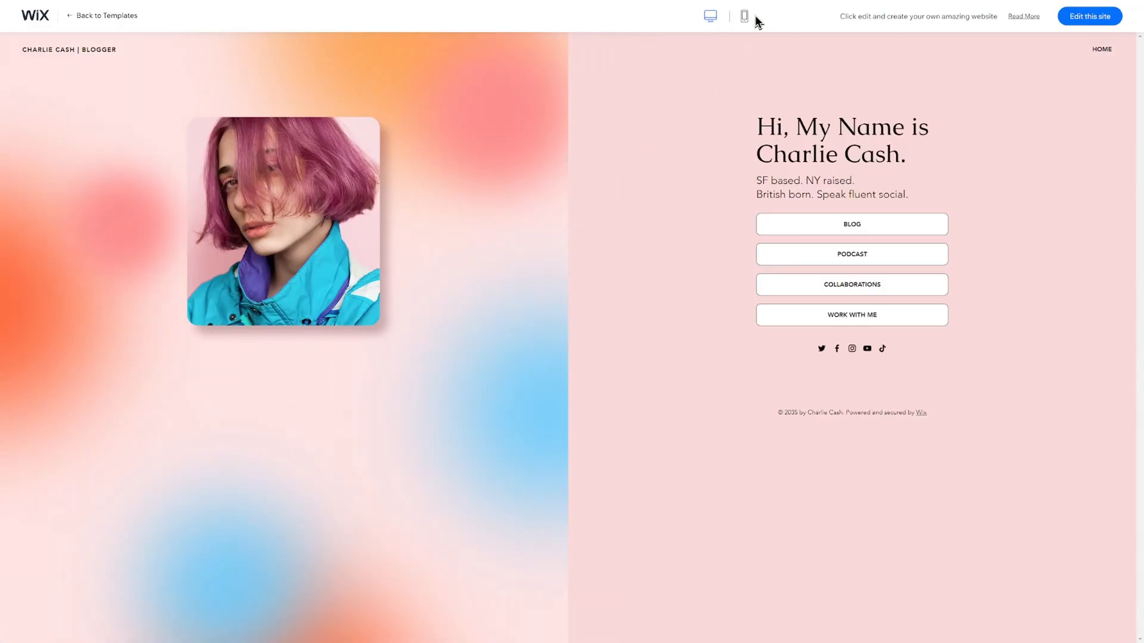
pyautogui.click(744, 18)
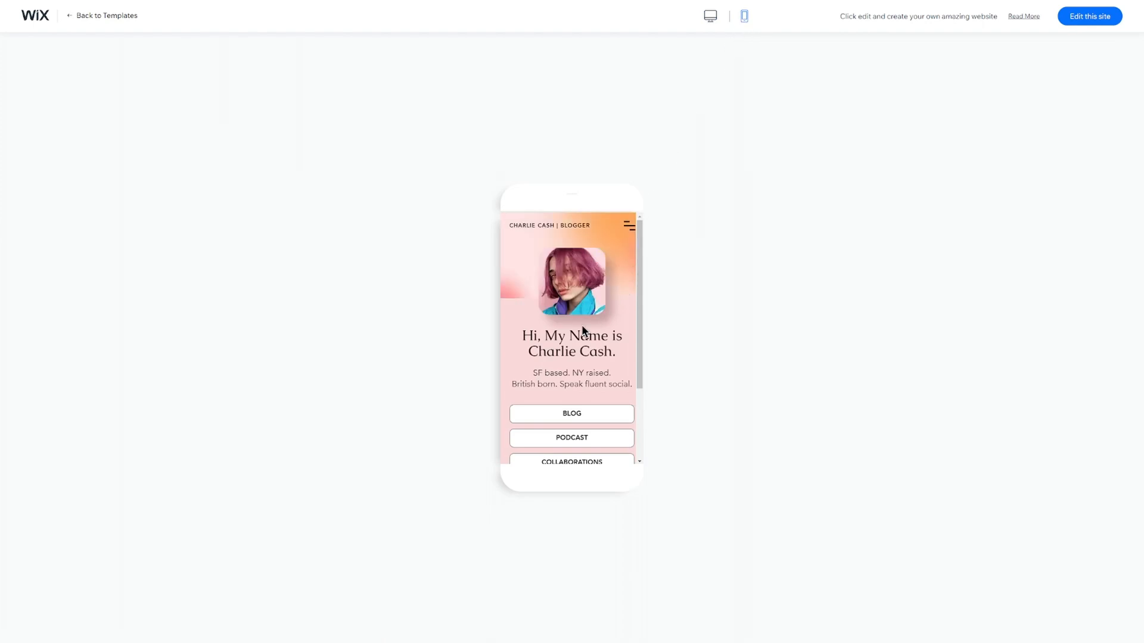
pyautogui.moveTo(639, 351); pyautogui.dragTo(658, 325)
pyautogui.click(710, 16)
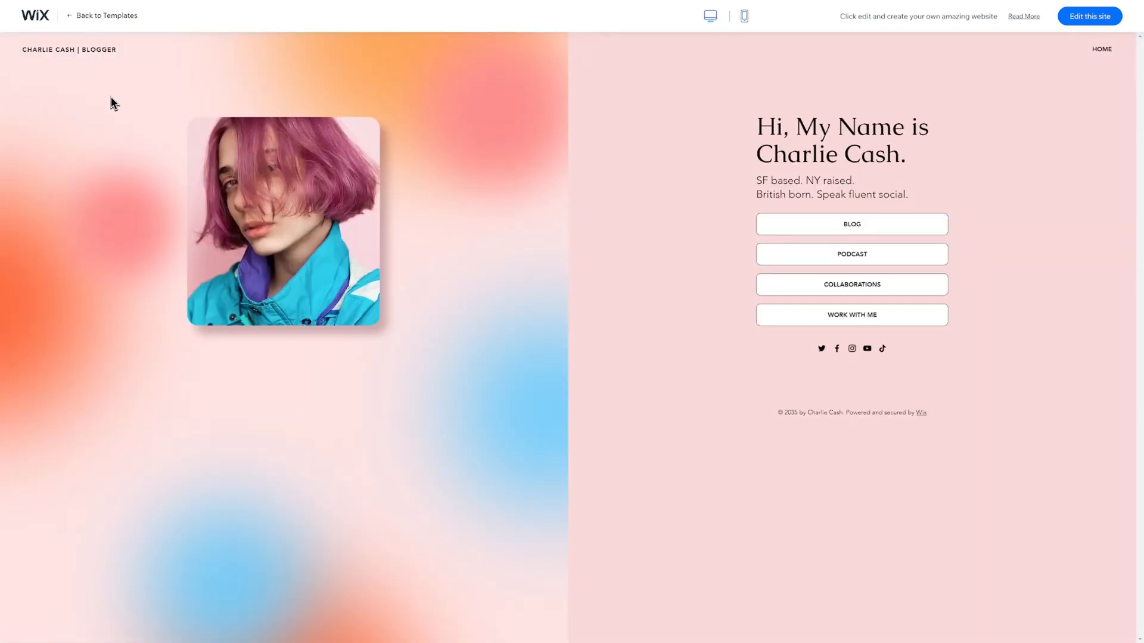
pyautogui.scroll(-12, 264, 274)
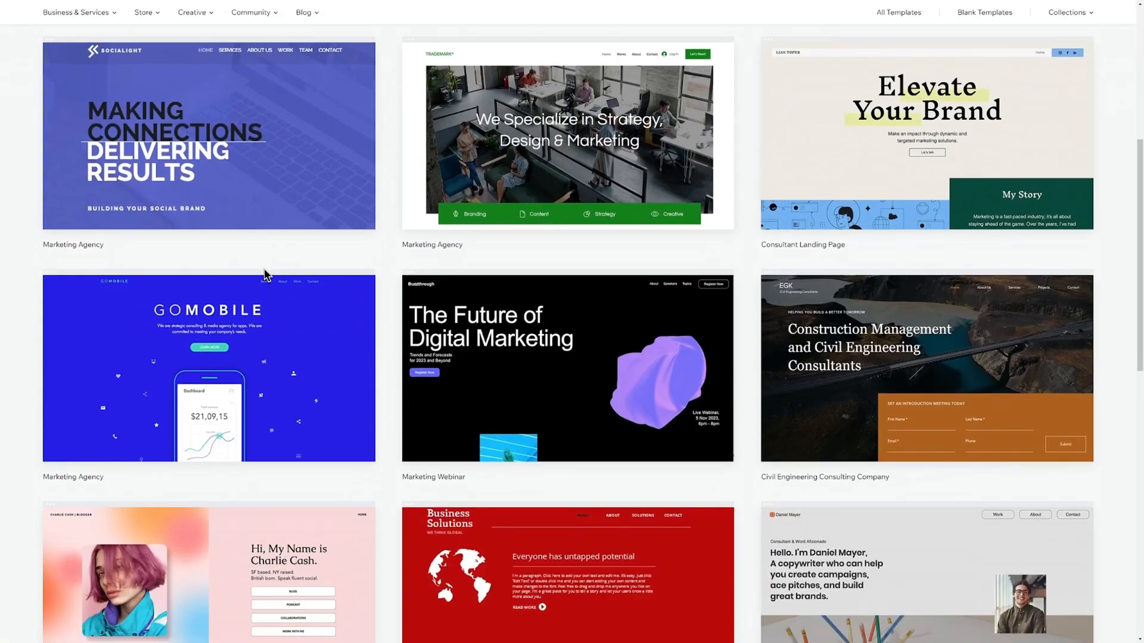
pyautogui.scroll(3, 266, 268)
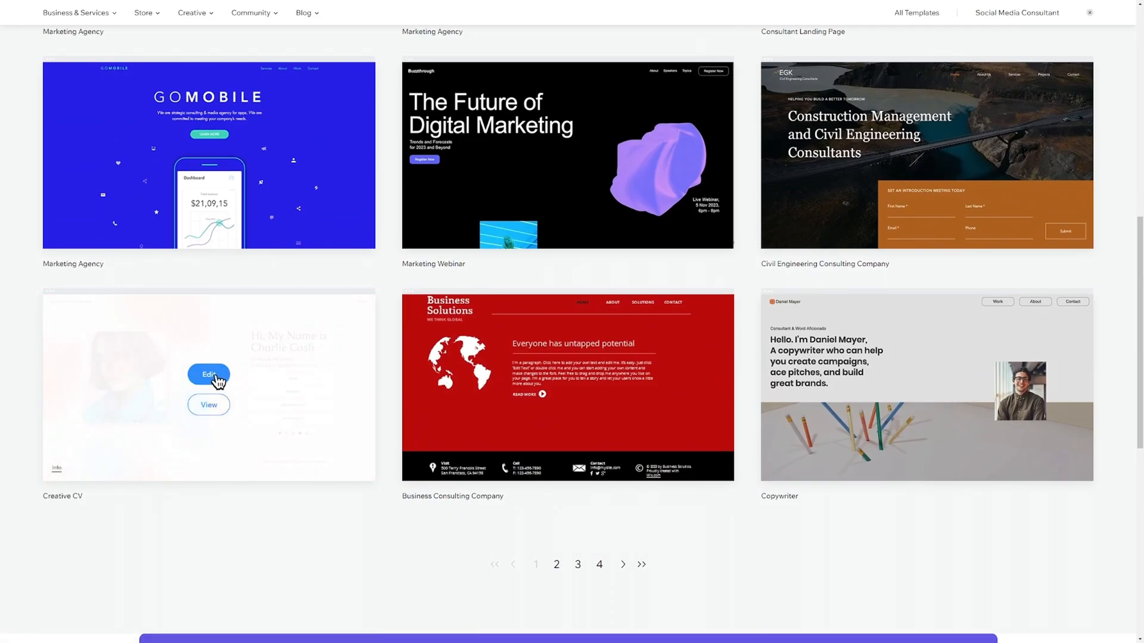
pyautogui.click(209, 375)
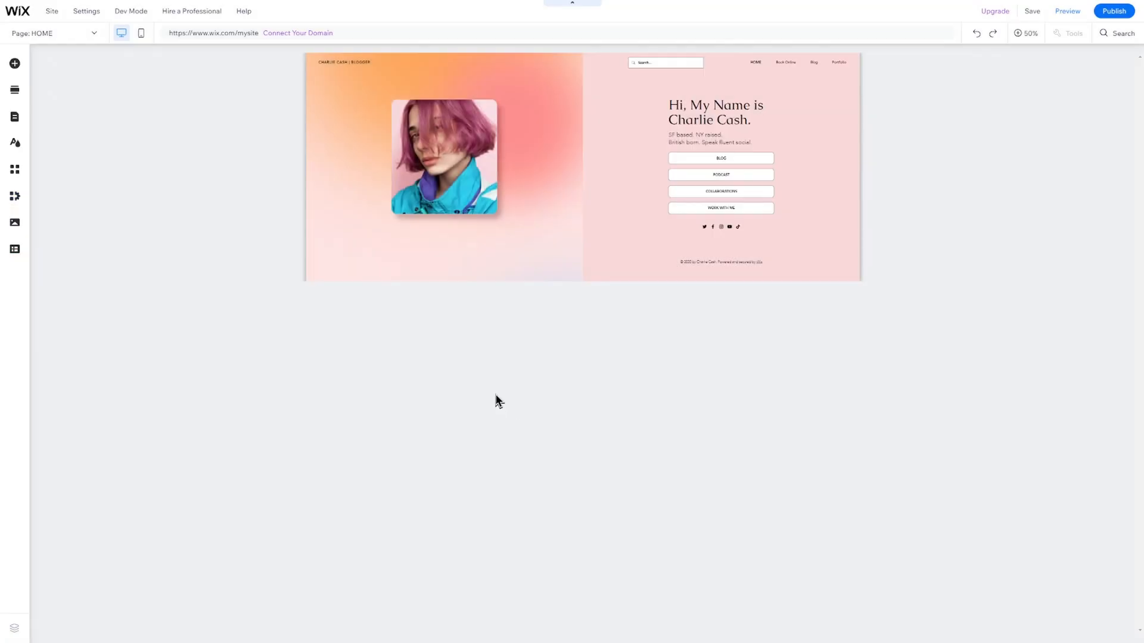
pyautogui.moveTo(28, 18)
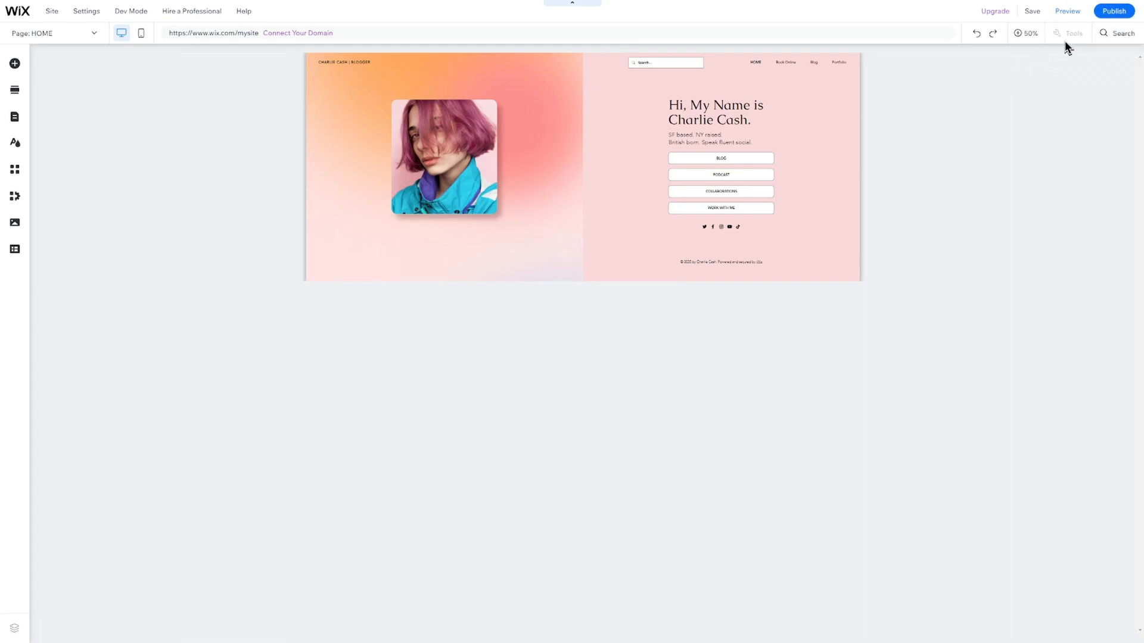
pyautogui.click(1106, 37)
pyautogui.write('business')
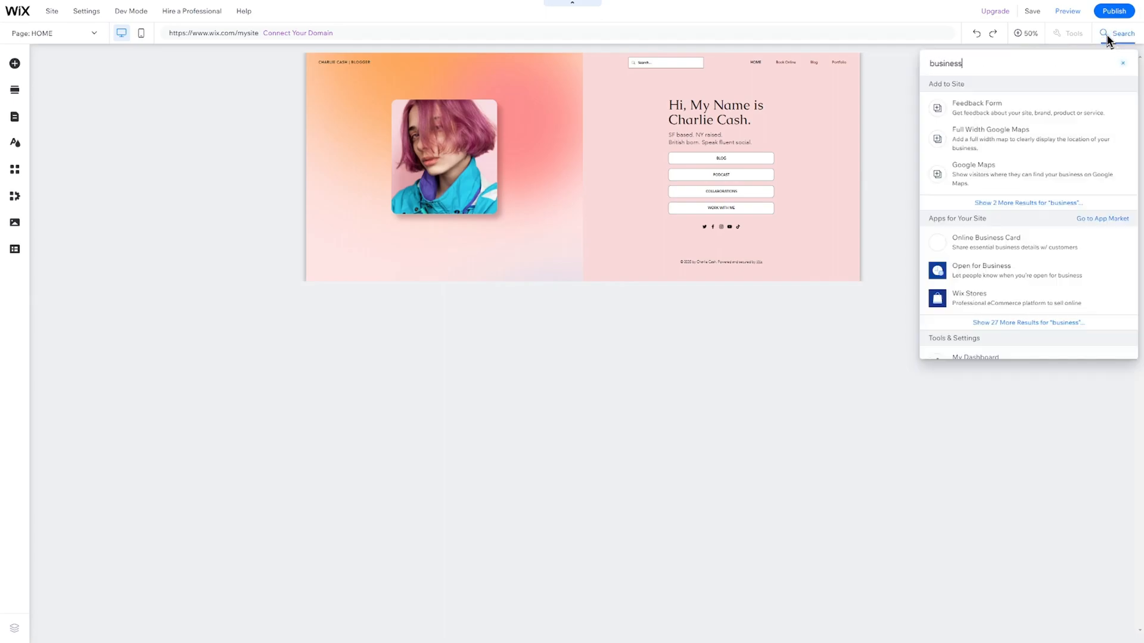
pyautogui.click(1026, 34)
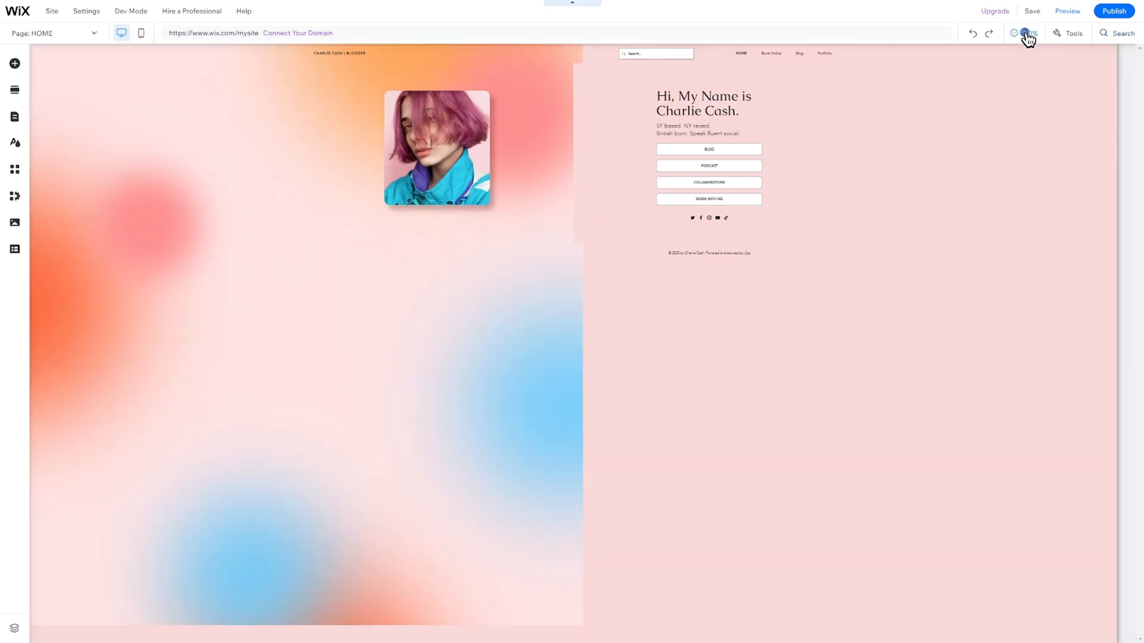
pyautogui.click(1028, 35)
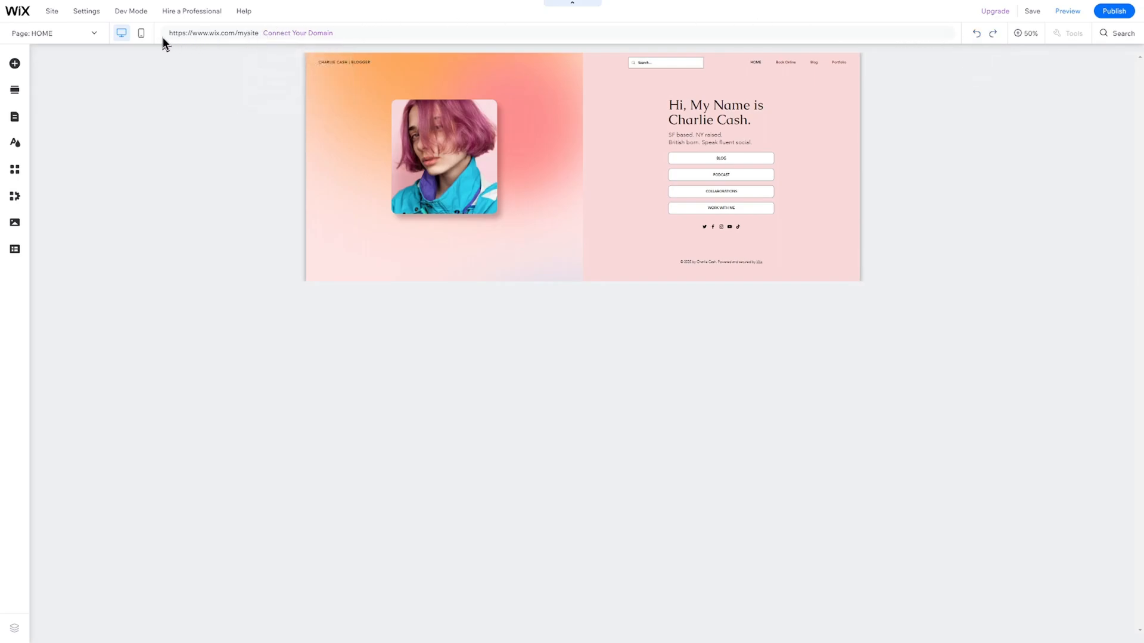
# Switch between mobile and desktop editing and glance at the site page list.
pyautogui.click(142, 36)
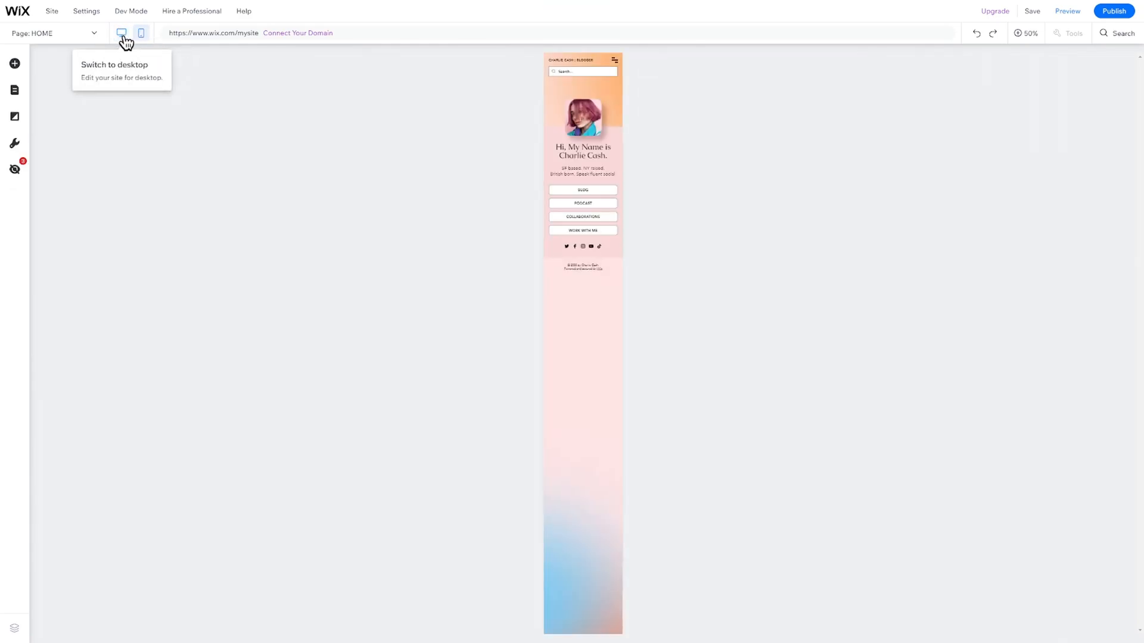
pyautogui.click(123, 34)
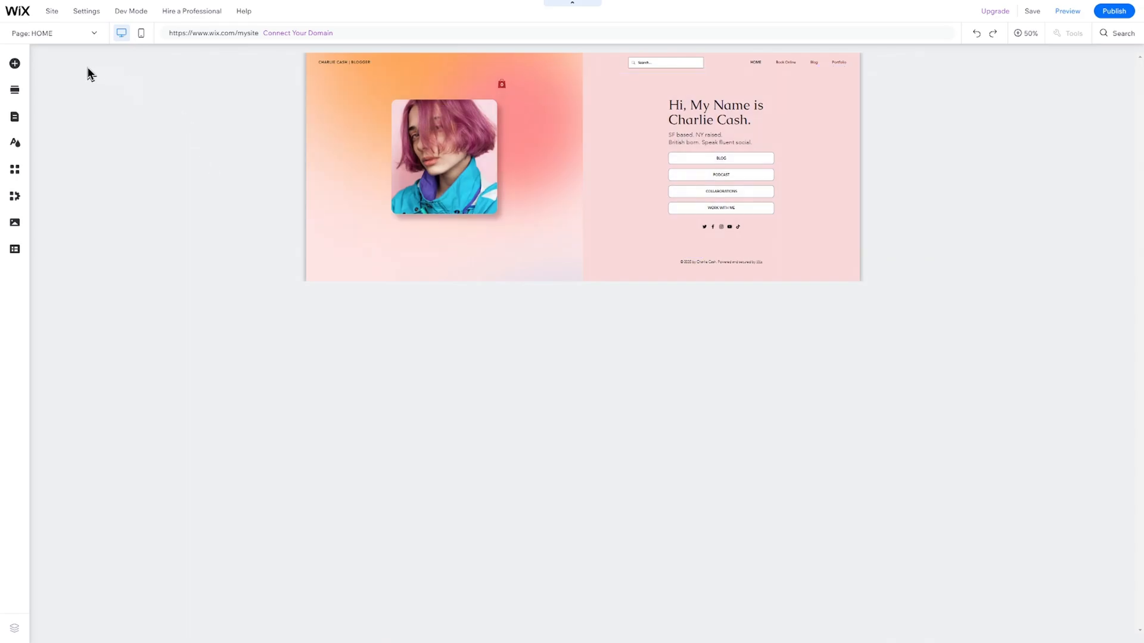
pyautogui.click(61, 35)
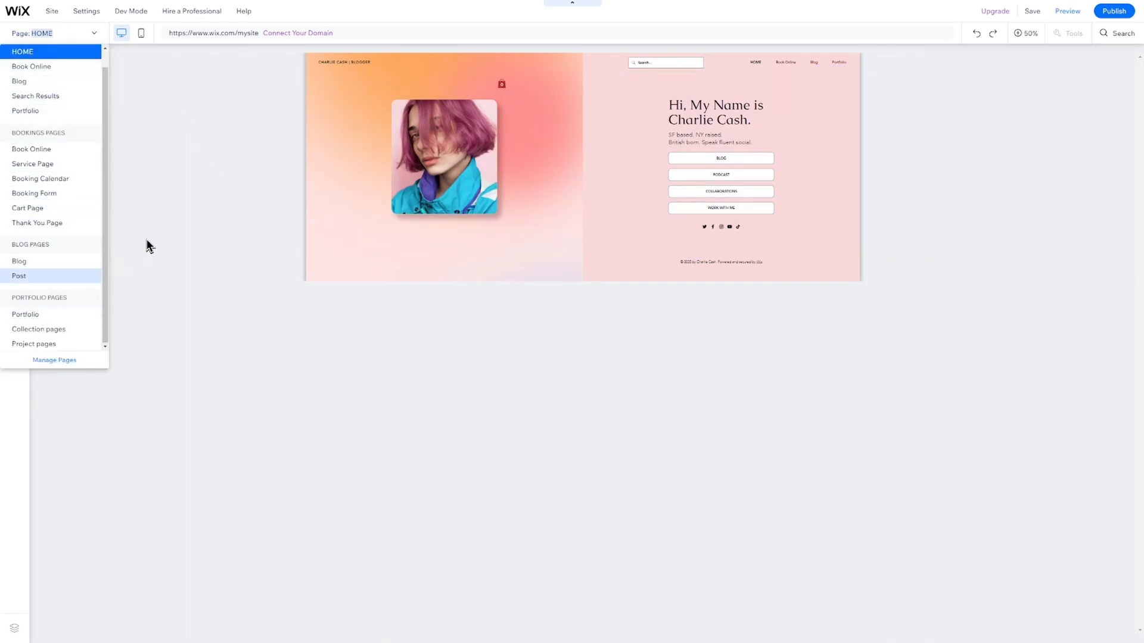
pyautogui.click(191, 205)
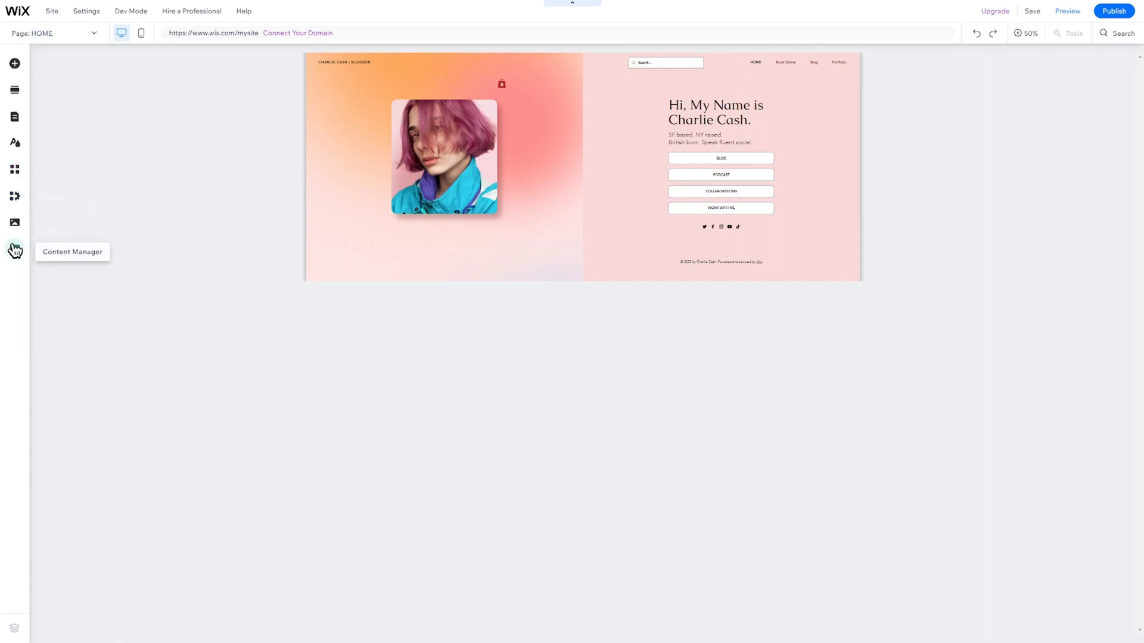
# Add an about section above the intro and reposition the intro's portrait photo.
pyautogui.click(15, 89)
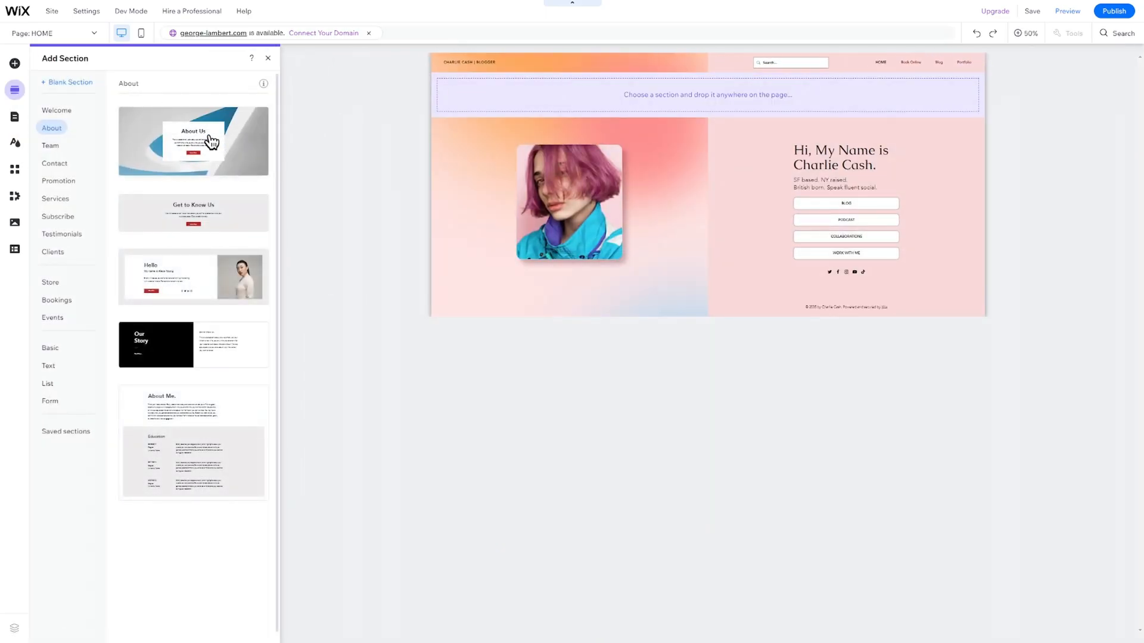
pyautogui.moveTo(220, 143); pyautogui.dragTo(623, 99)
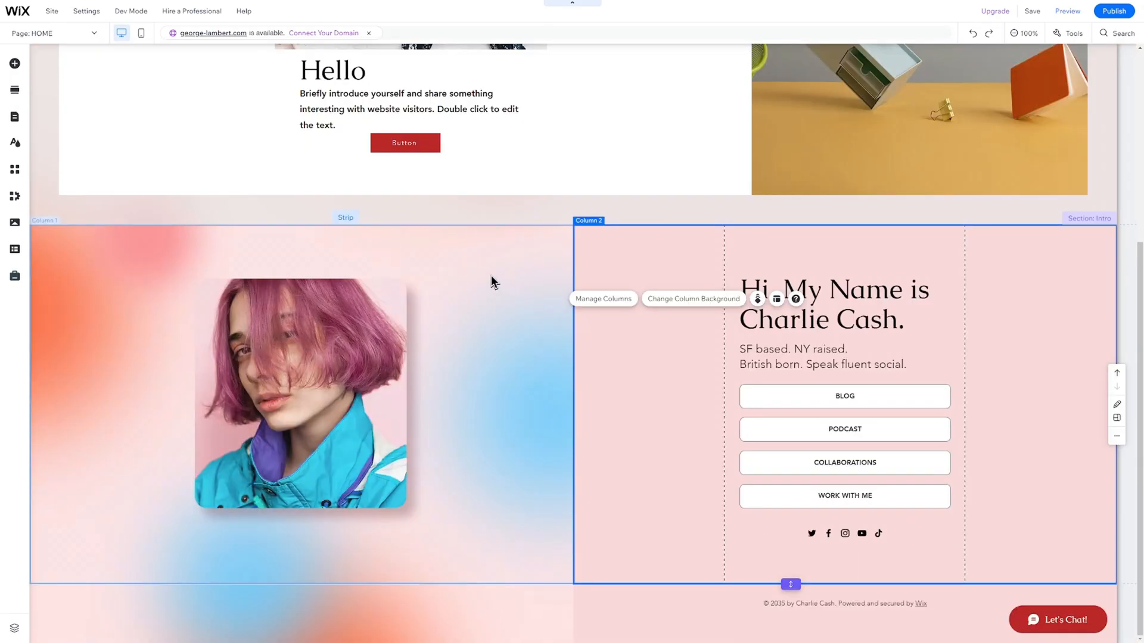
pyautogui.click(460, 252)
pyautogui.click(614, 289)
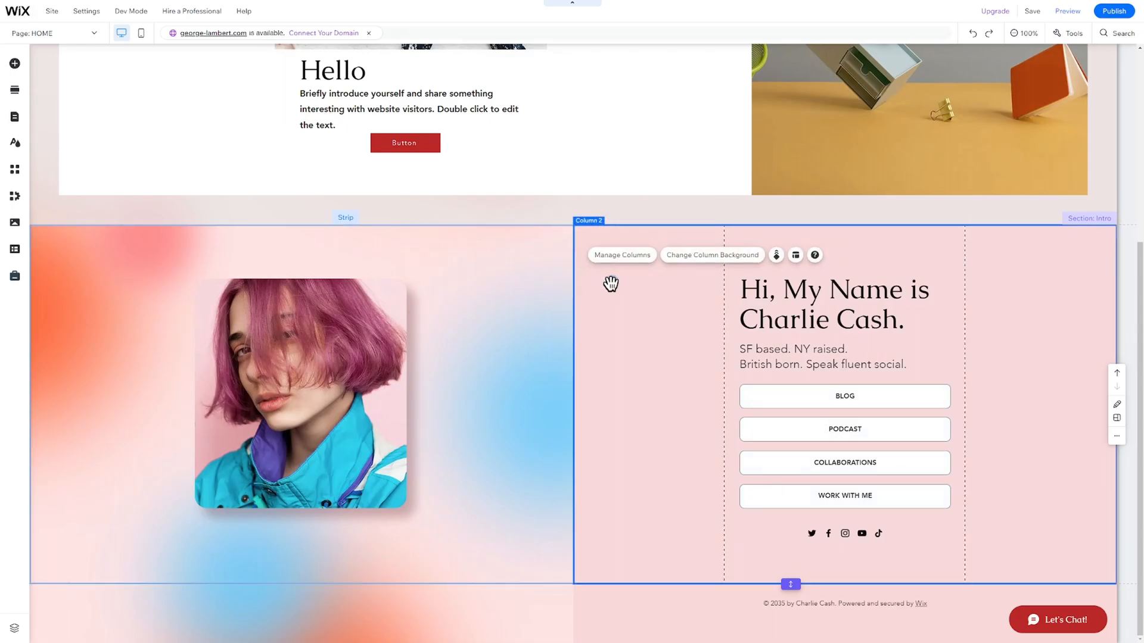
pyautogui.moveTo(364, 386)
pyautogui.mouseDown()
pyautogui.moveTo(380, 378)
pyautogui.moveTo(360, 380)
pyautogui.mouseUp()
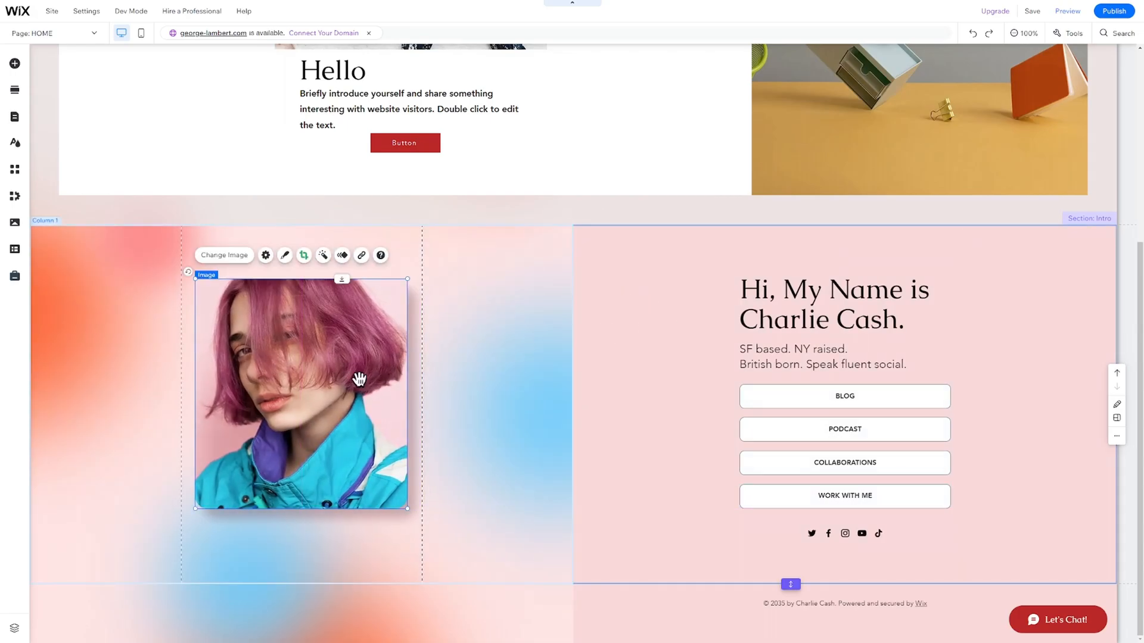
# Replace the intro heading's first name and surname with the site owner's name.
pyautogui.doubleClick(815, 318)
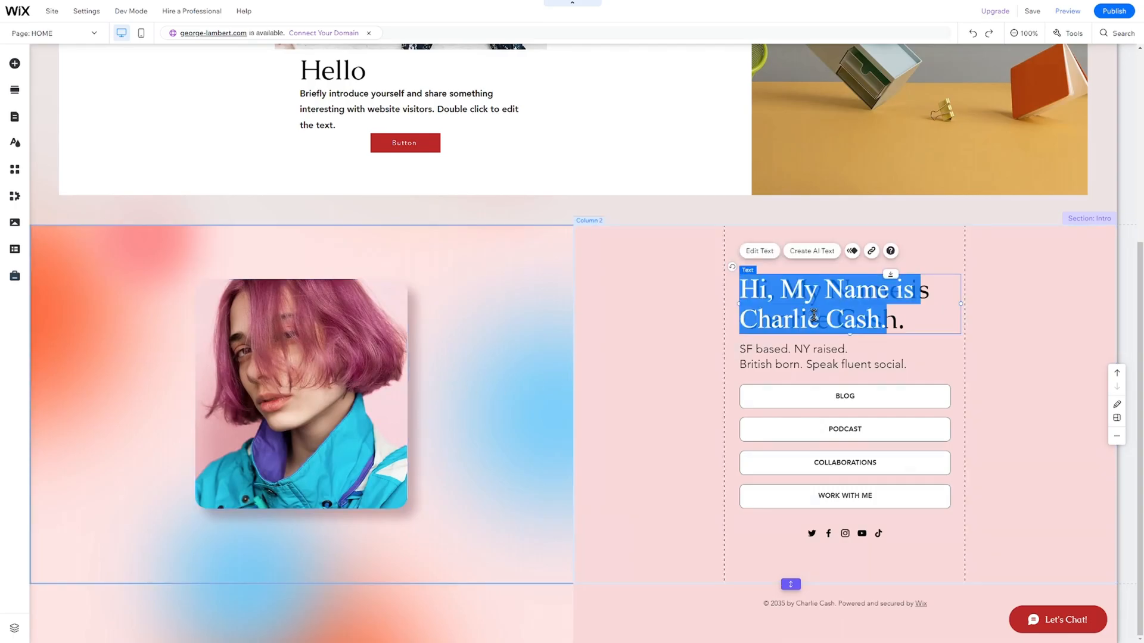
pyautogui.click(814, 316)
pyautogui.doubleClick(814, 316)
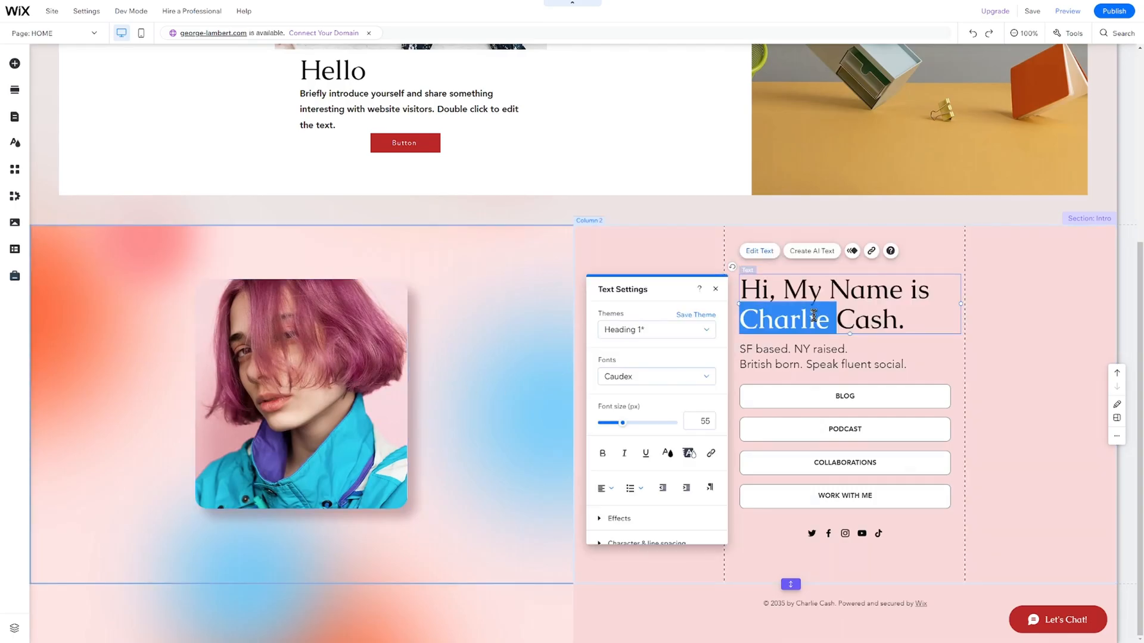
pyautogui.hotkey('ctrl', 'shift', 'Right')
pyautogui.click(702, 248)
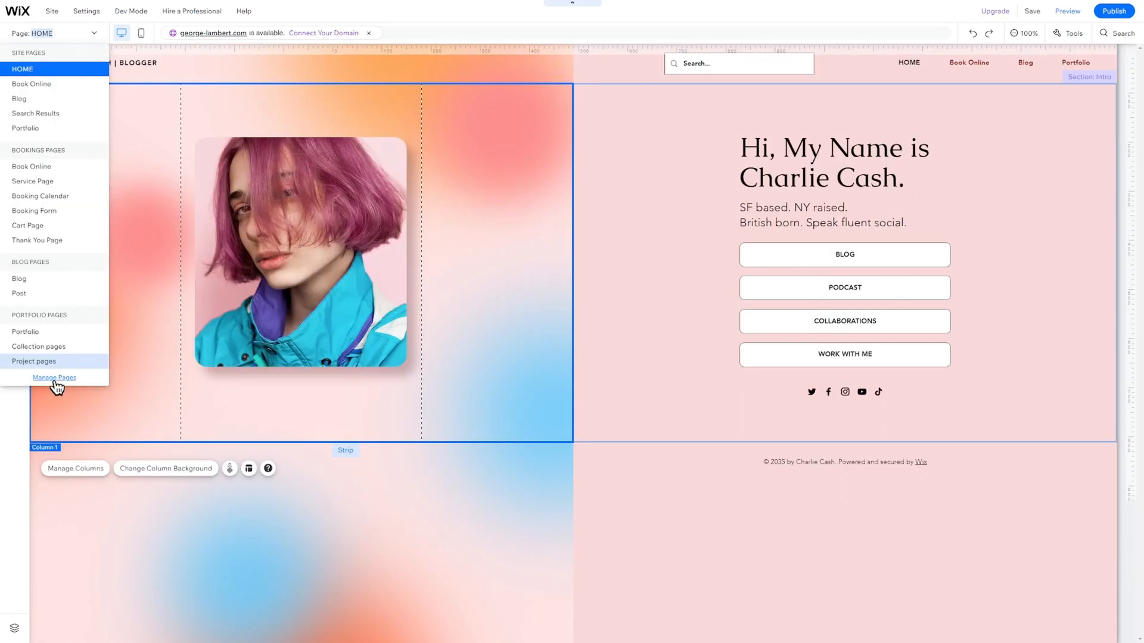
pyautogui.click(54, 378)
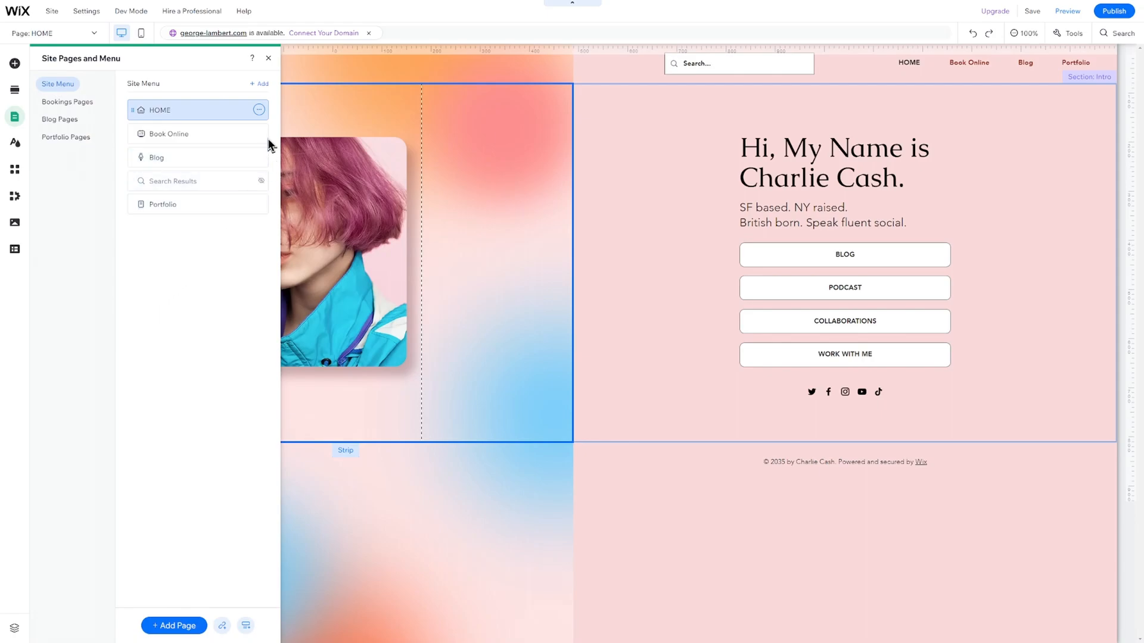
pyautogui.click(259, 205)
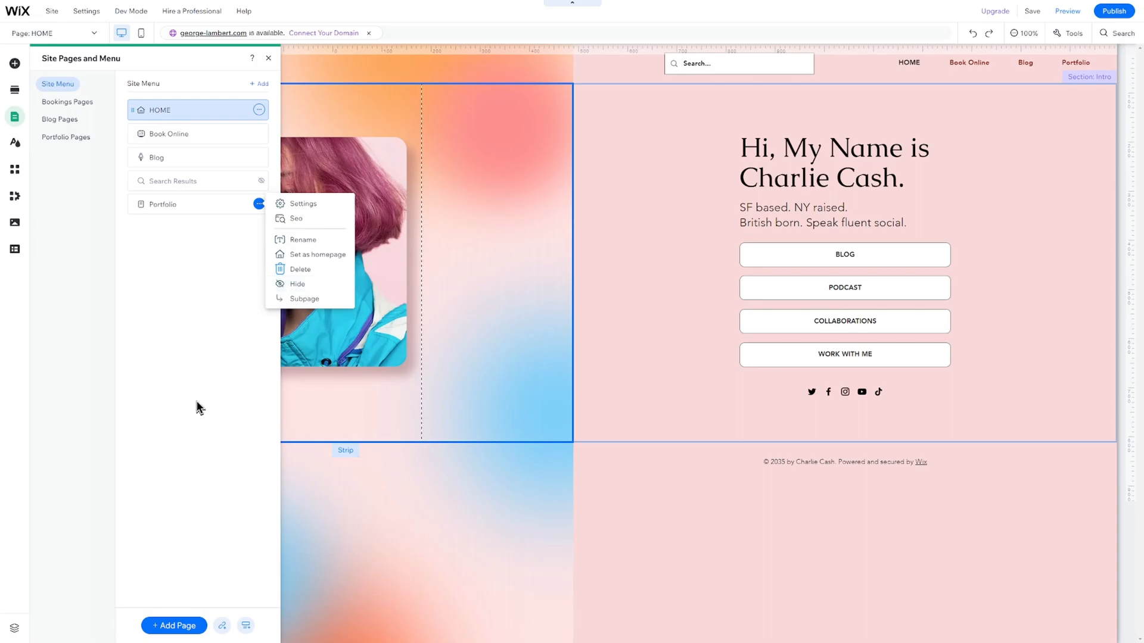
pyautogui.click(190, 625)
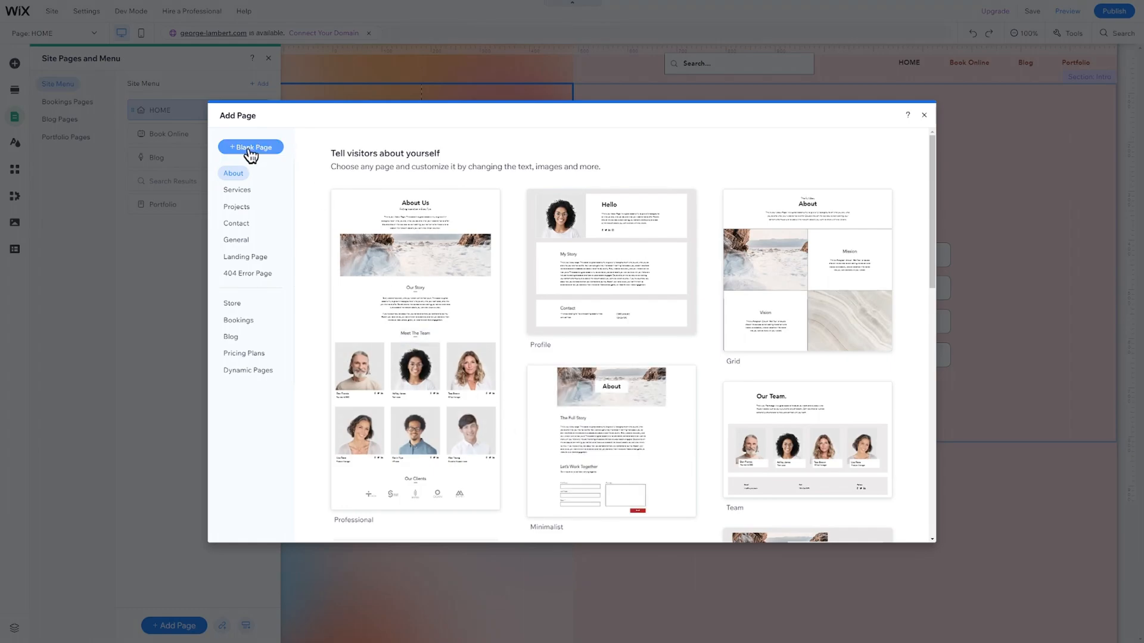
pyautogui.click(924, 115)
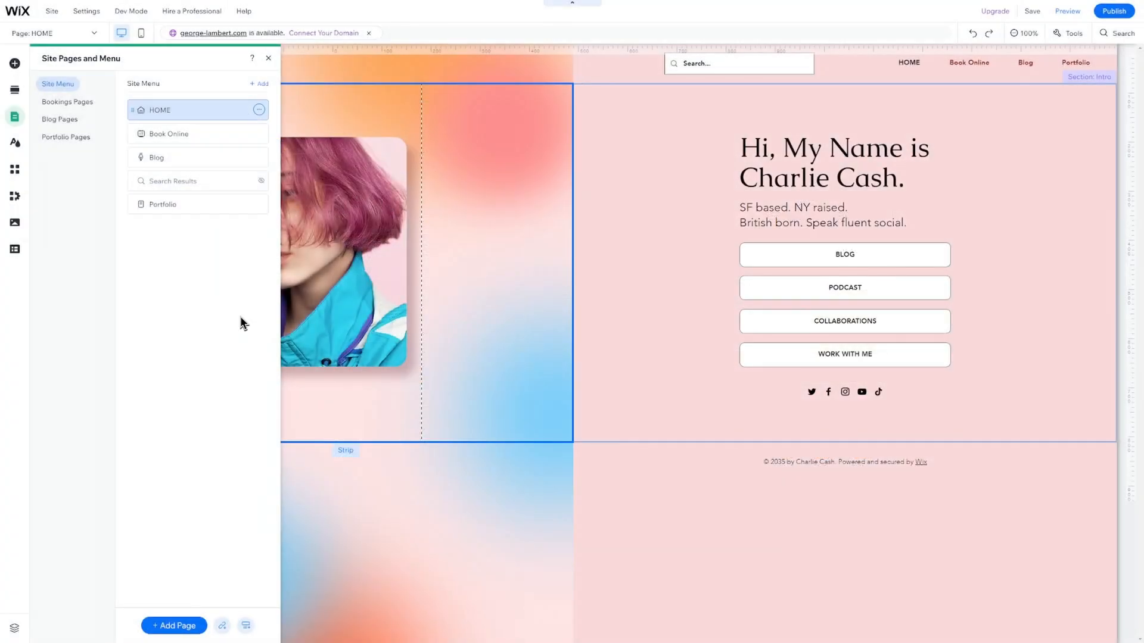
pyautogui.moveTo(205, 209); pyautogui.dragTo(198, 267)
pyautogui.click(259, 133)
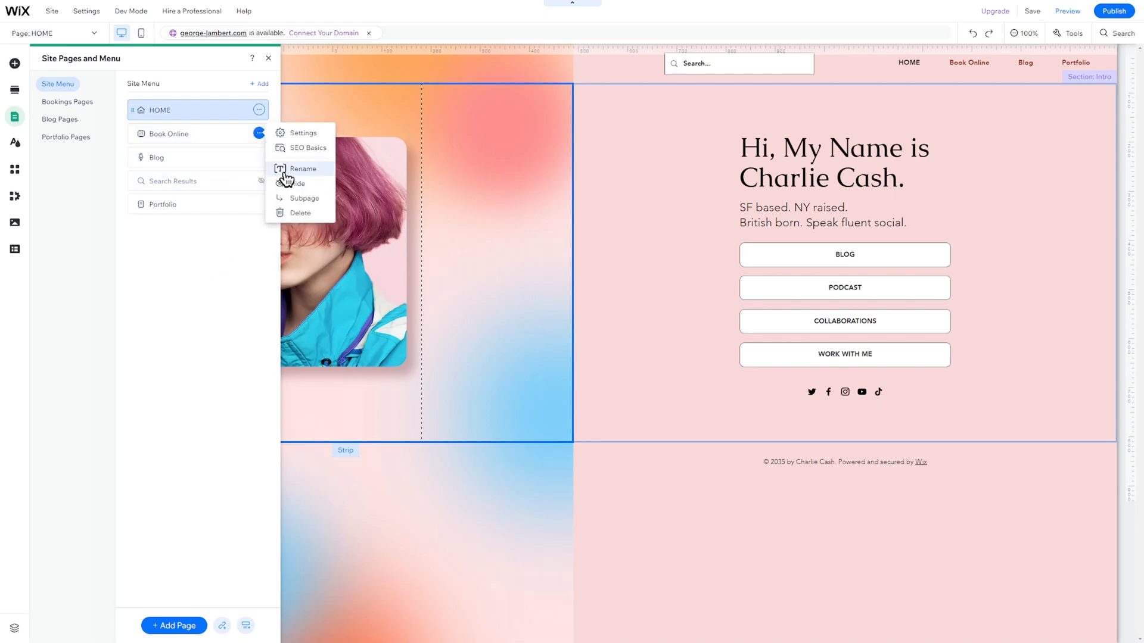
pyautogui.click(15, 169)
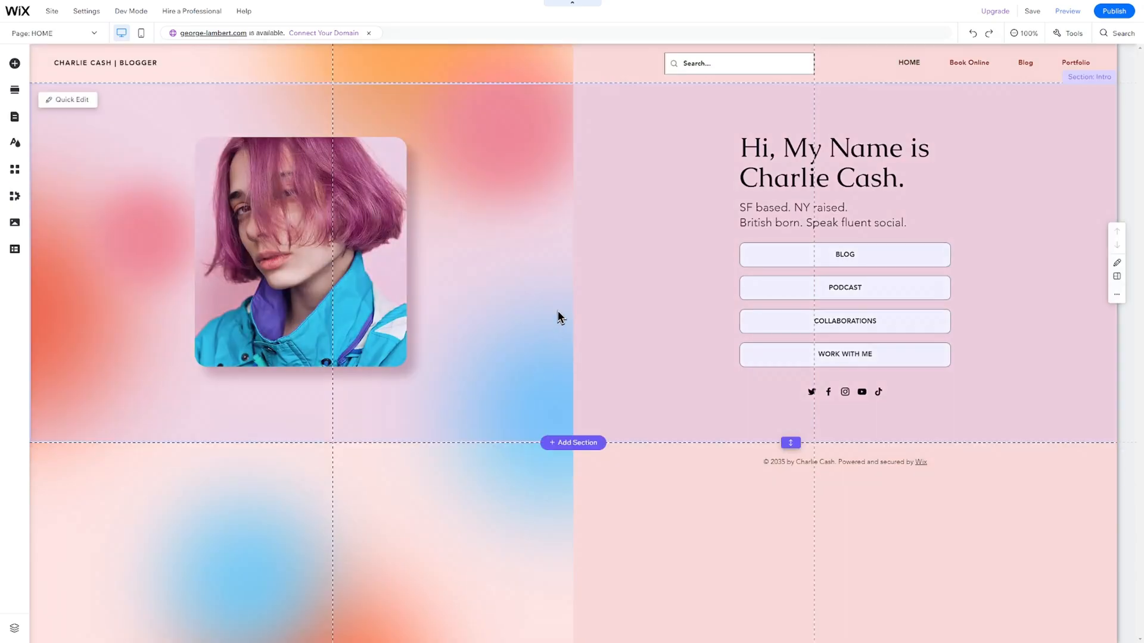
pyautogui.click(563, 248)
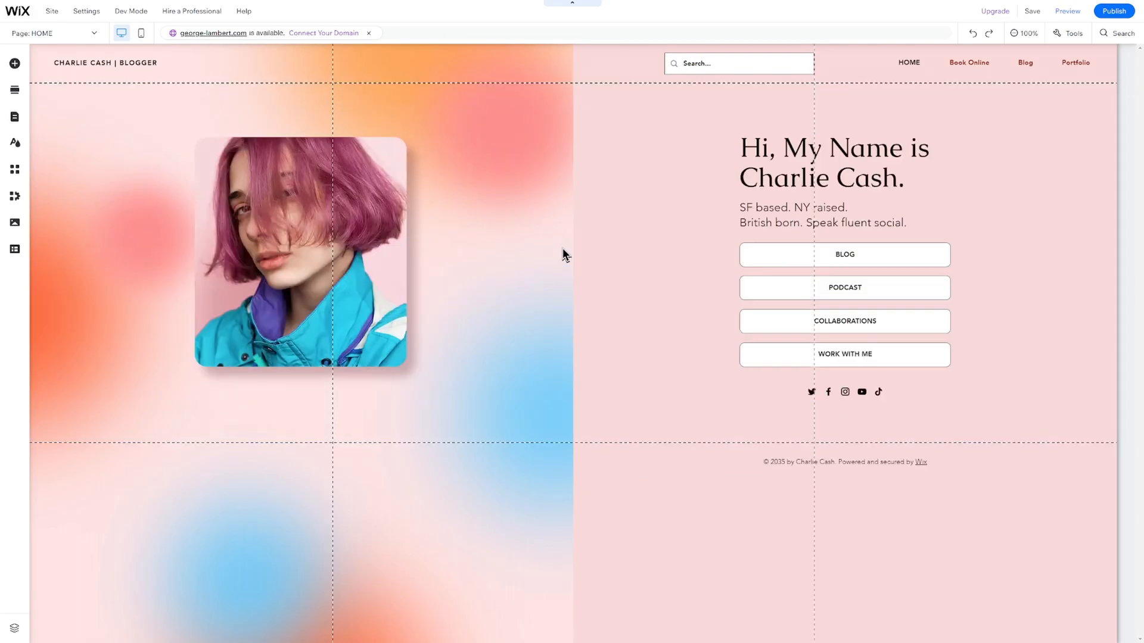
# Delete the intro section, then undo to restore it.
pyautogui.rightClick(563, 248)
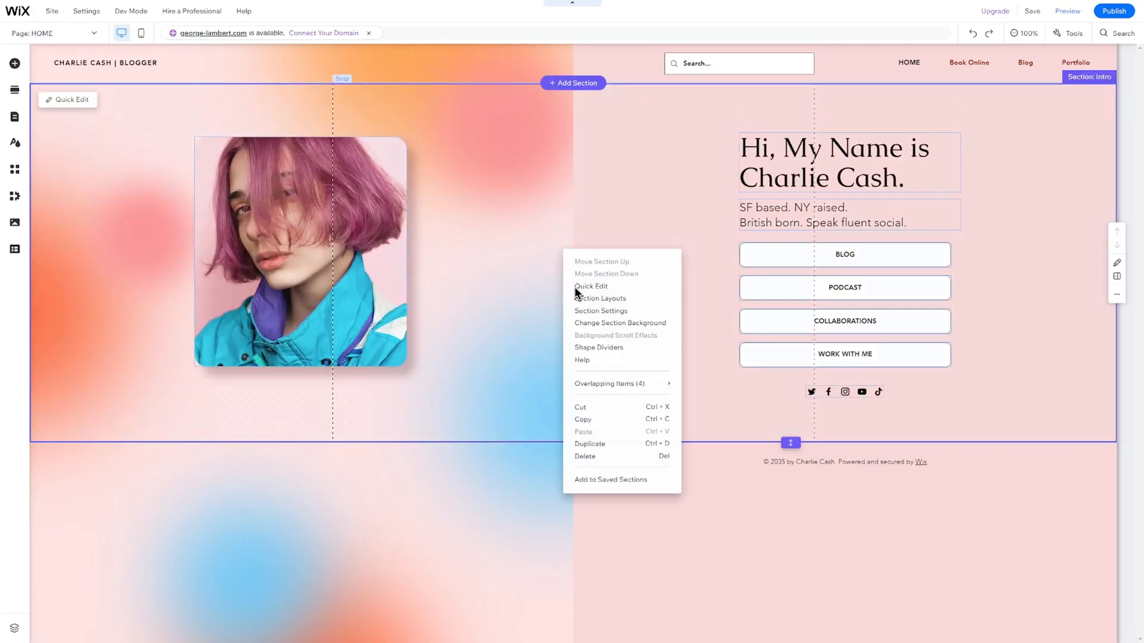
pyautogui.click(604, 457)
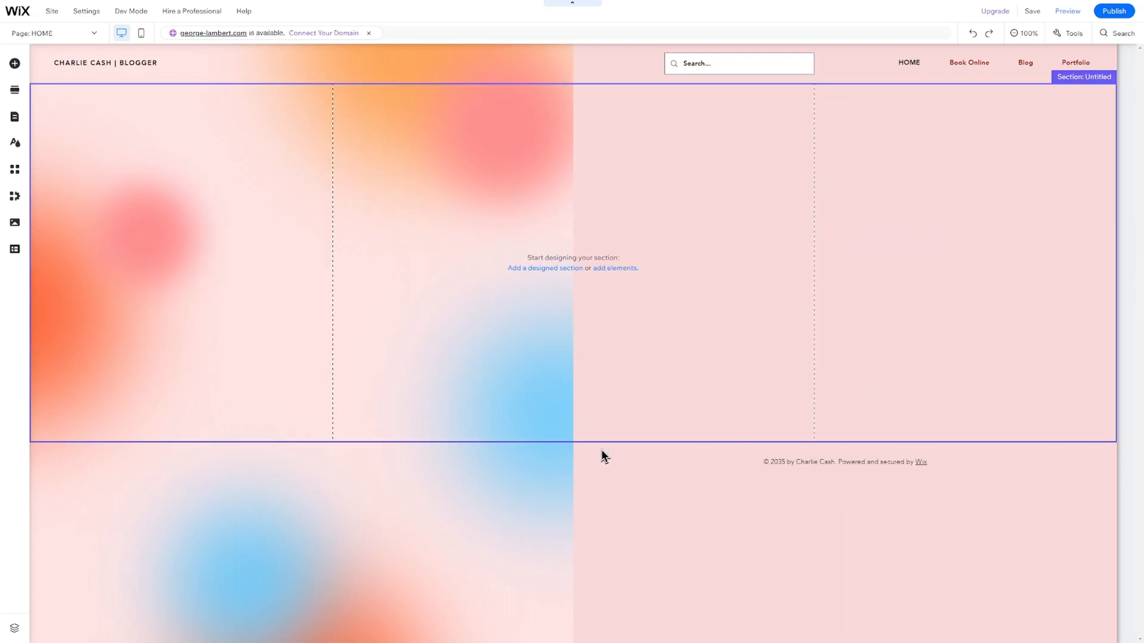
pyautogui.hotkey('ctrl', 'z')
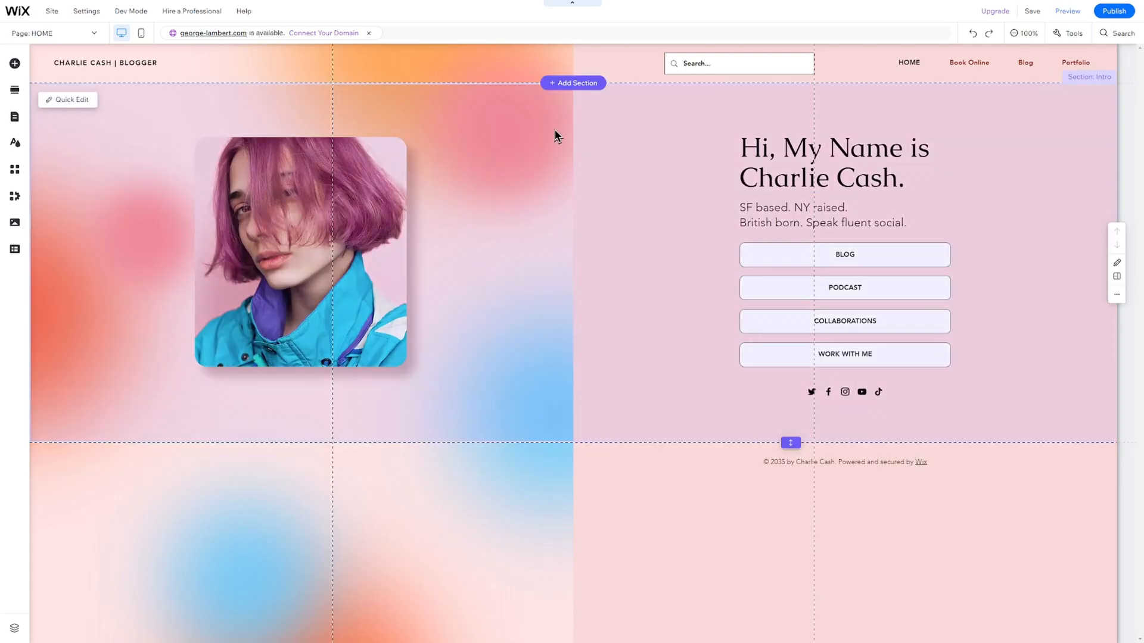
# Swap the trial About Us section for the 'Hello' about-me design at the page top.
pyautogui.click(566, 83)
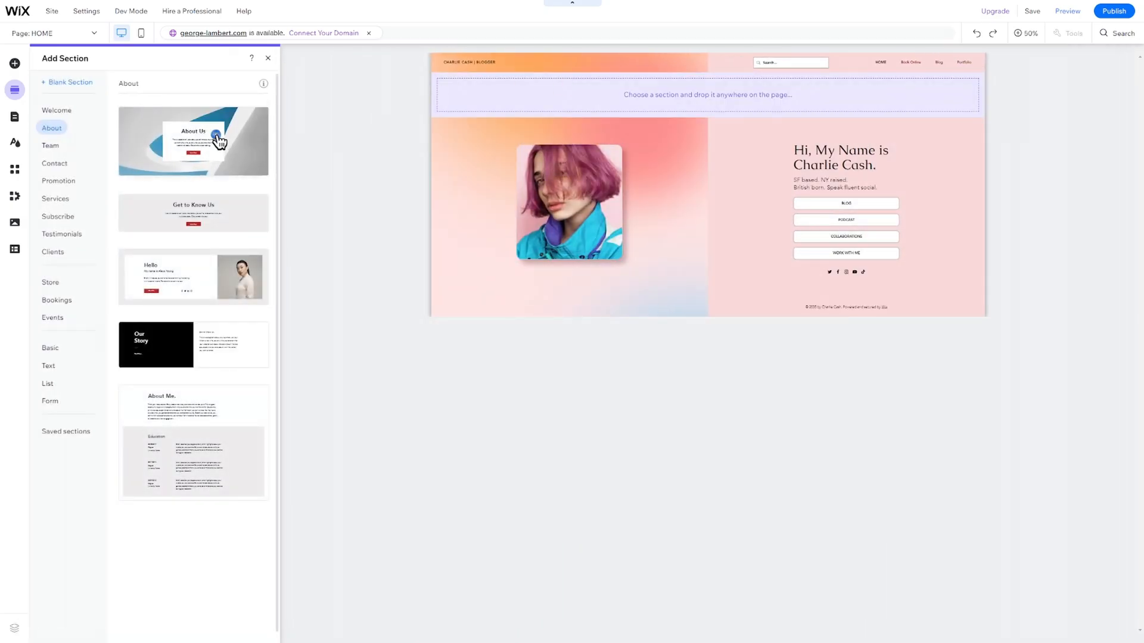
pyautogui.moveTo(217, 143); pyautogui.dragTo(624, 106)
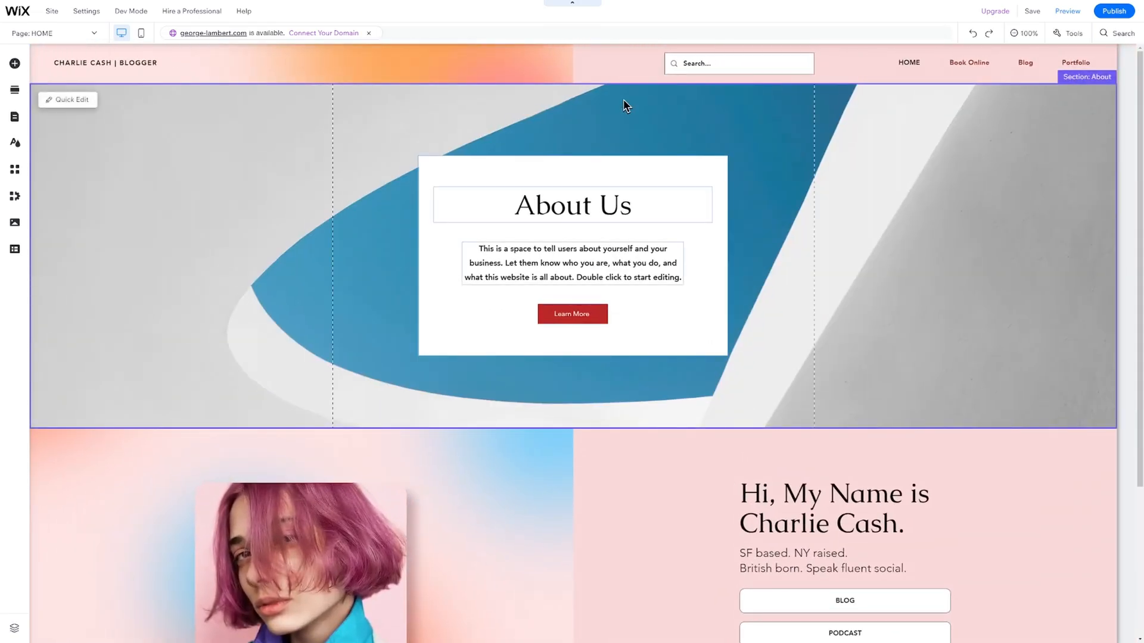
pyautogui.press('Delete')
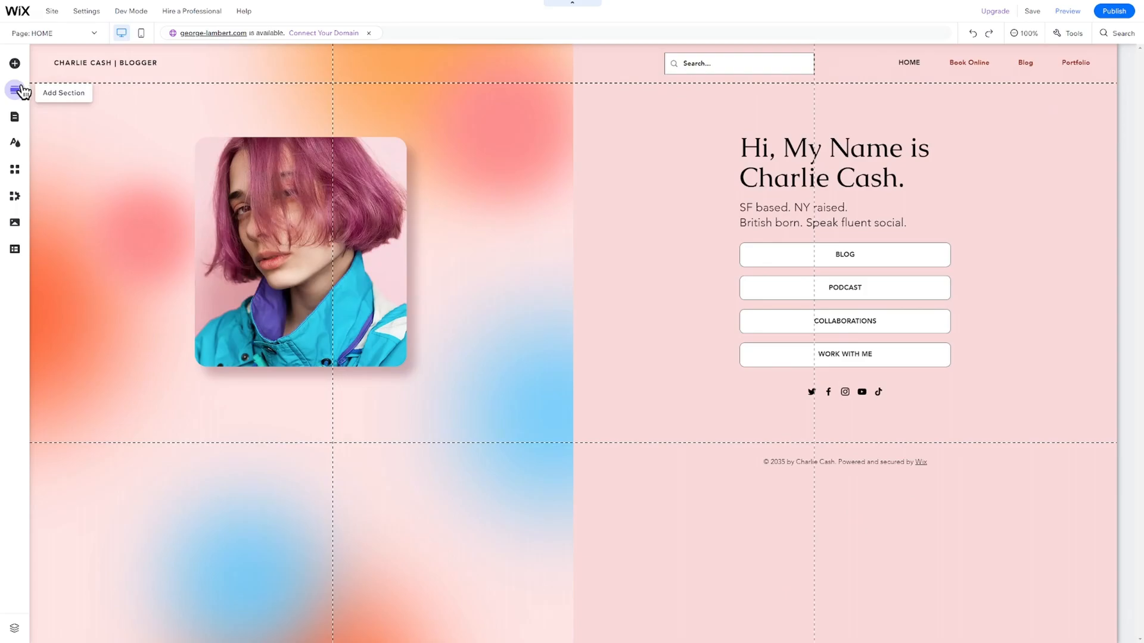
pyautogui.click(23, 90)
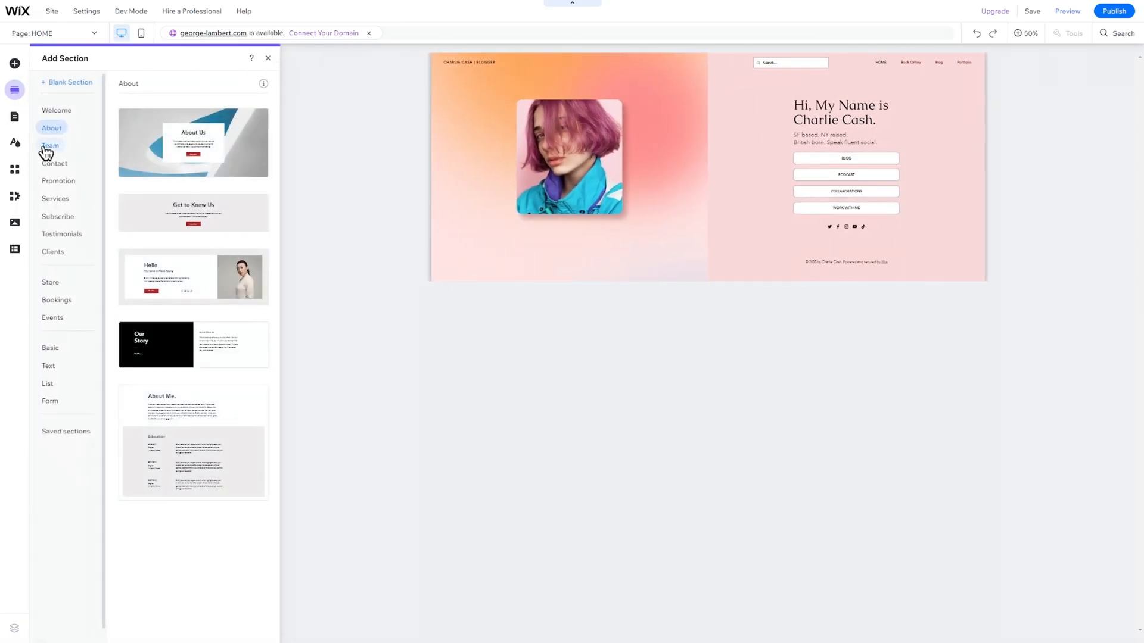
pyautogui.moveTo(223, 242); pyautogui.dragTo(589, 98)
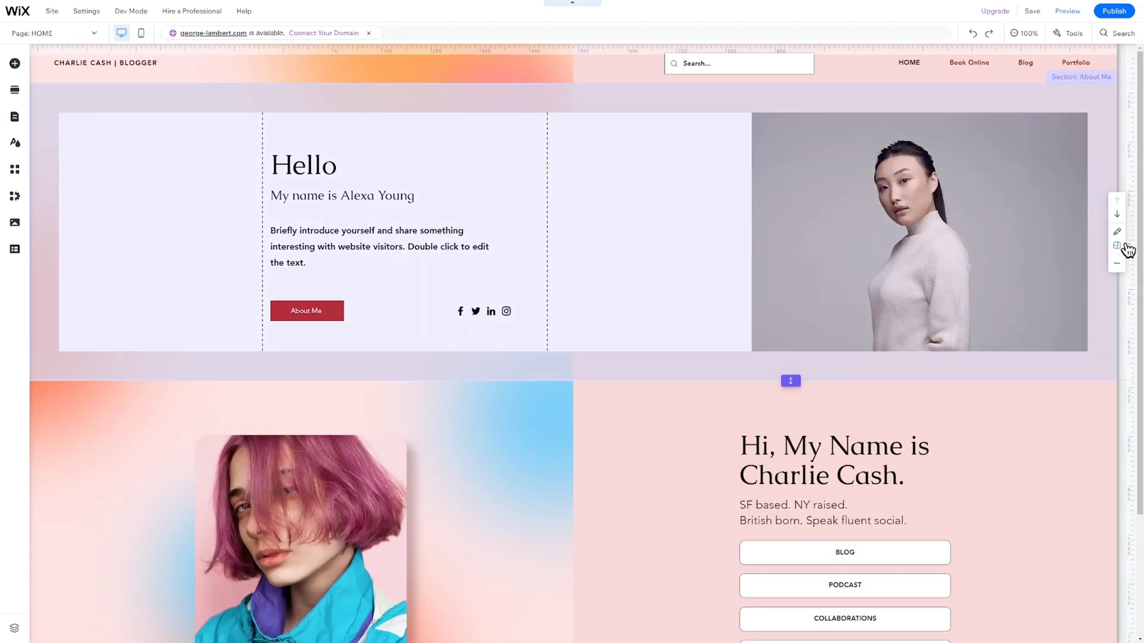
pyautogui.click(1118, 246)
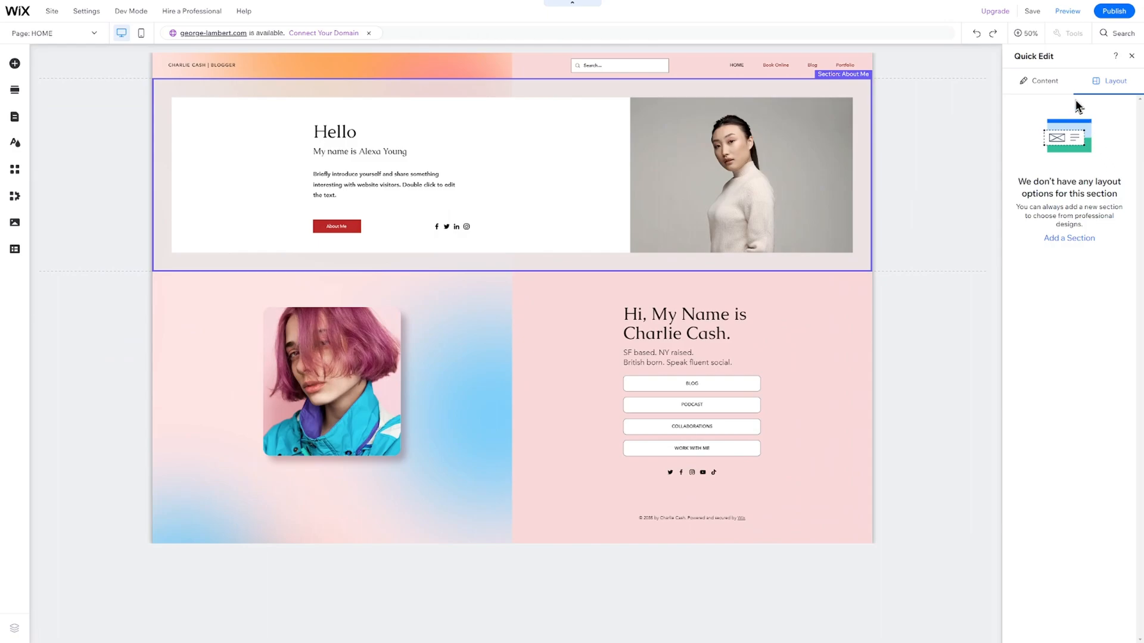
# Exit Quick Edit to the full editor and select the About Me photo column.
pyautogui.click(1058, 88)
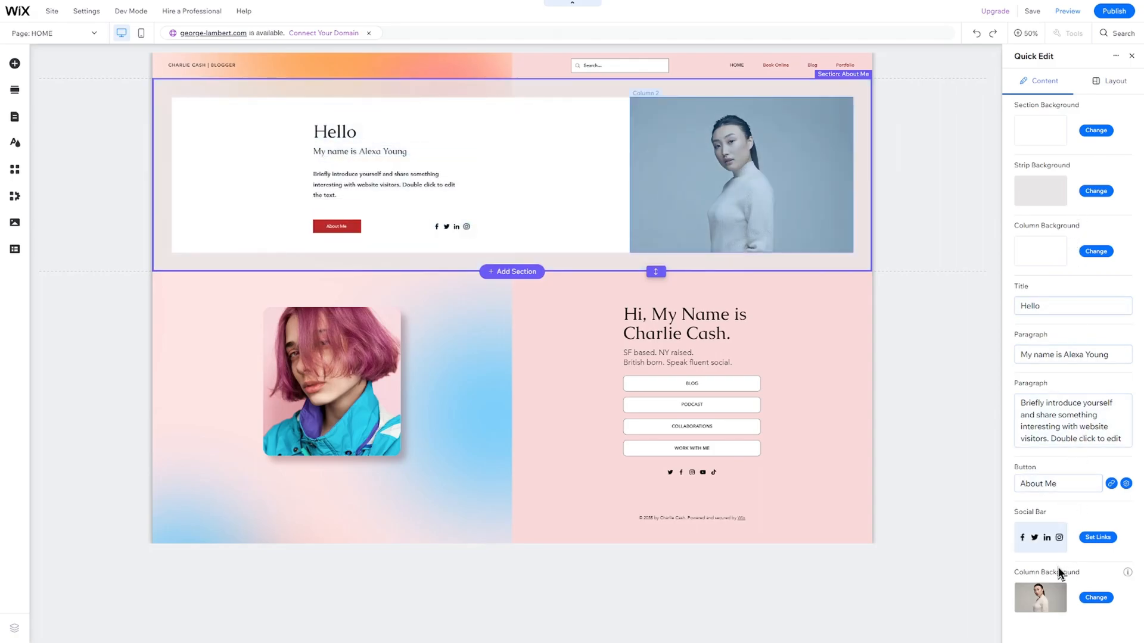
pyautogui.click(584, 153)
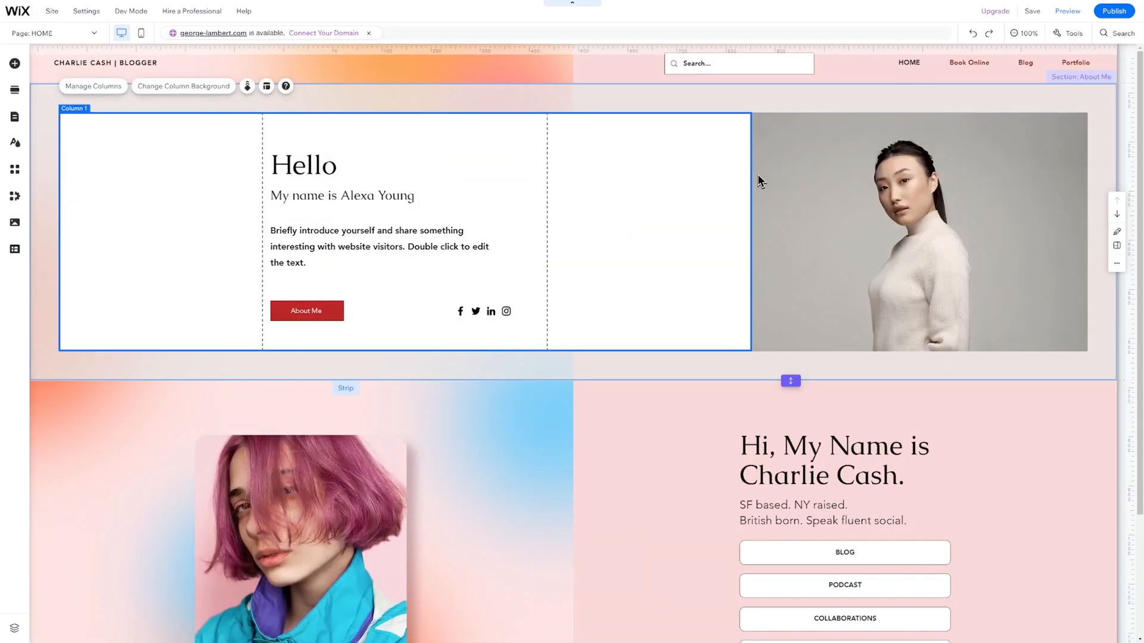
pyautogui.click(828, 189)
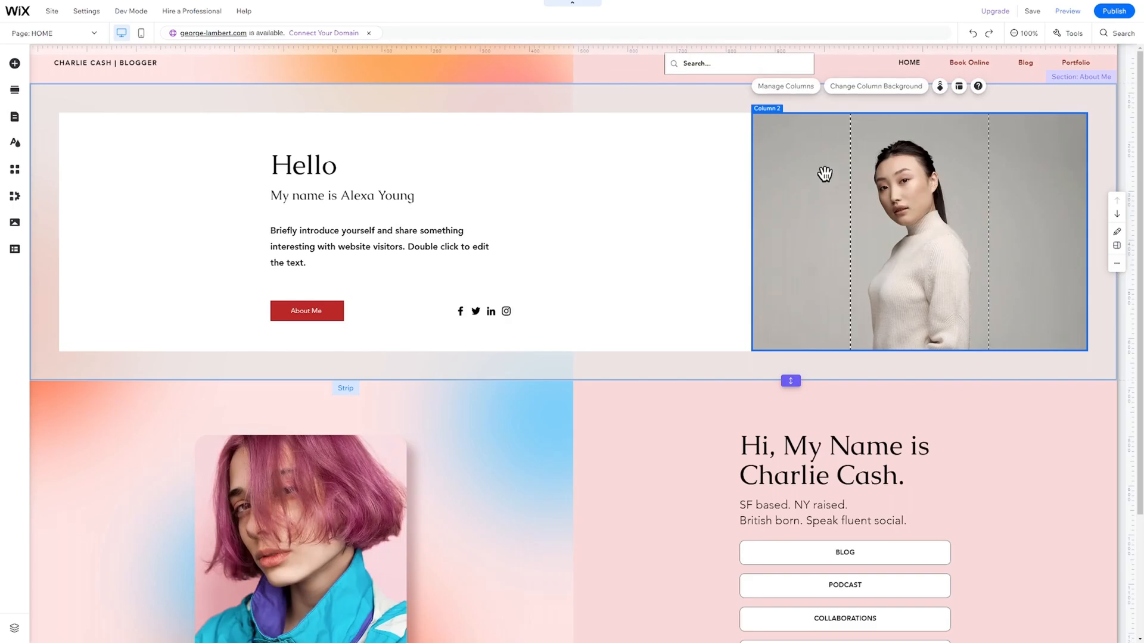
# Set the photo column background to the floating office supplies image instead of the portrait.
pyautogui.click(881, 95)
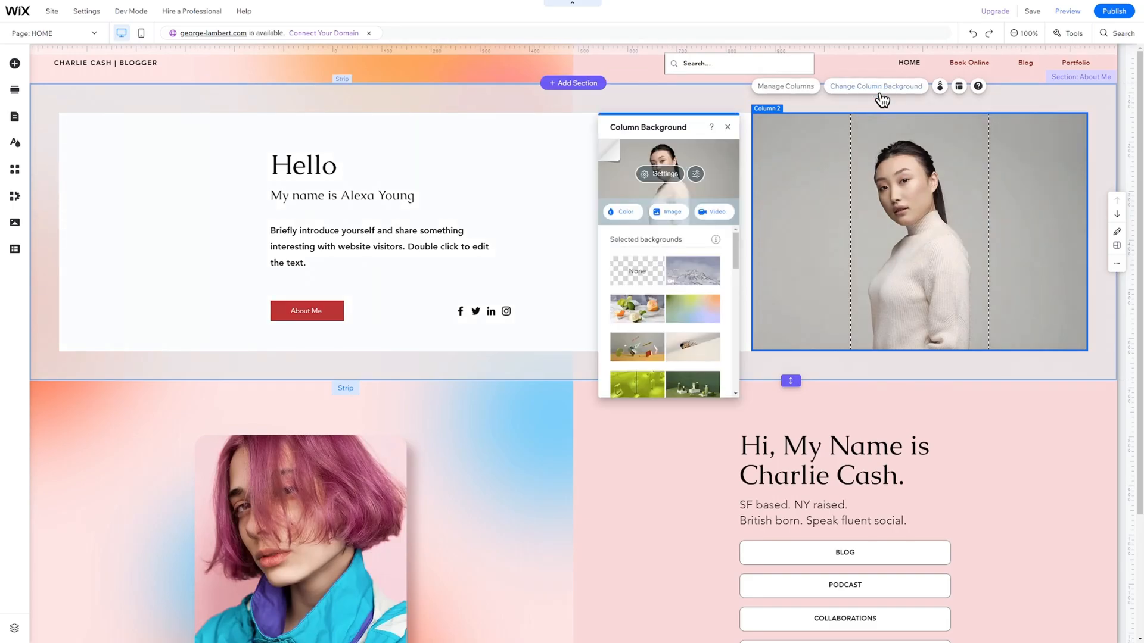
pyautogui.moveTo(686, 275)
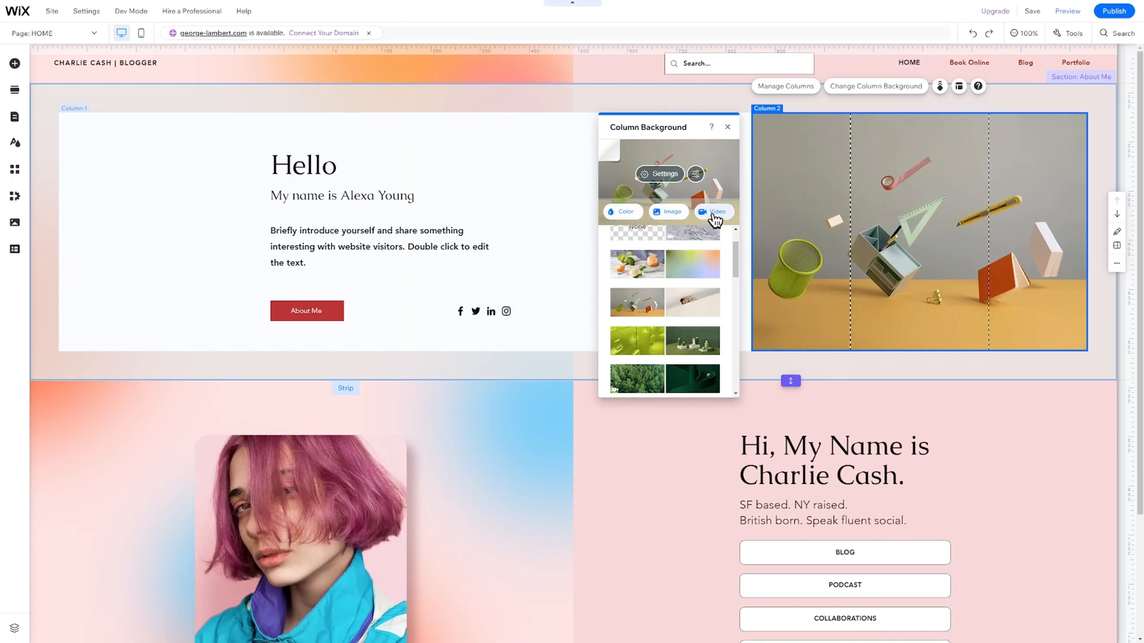
pyautogui.click(665, 98)
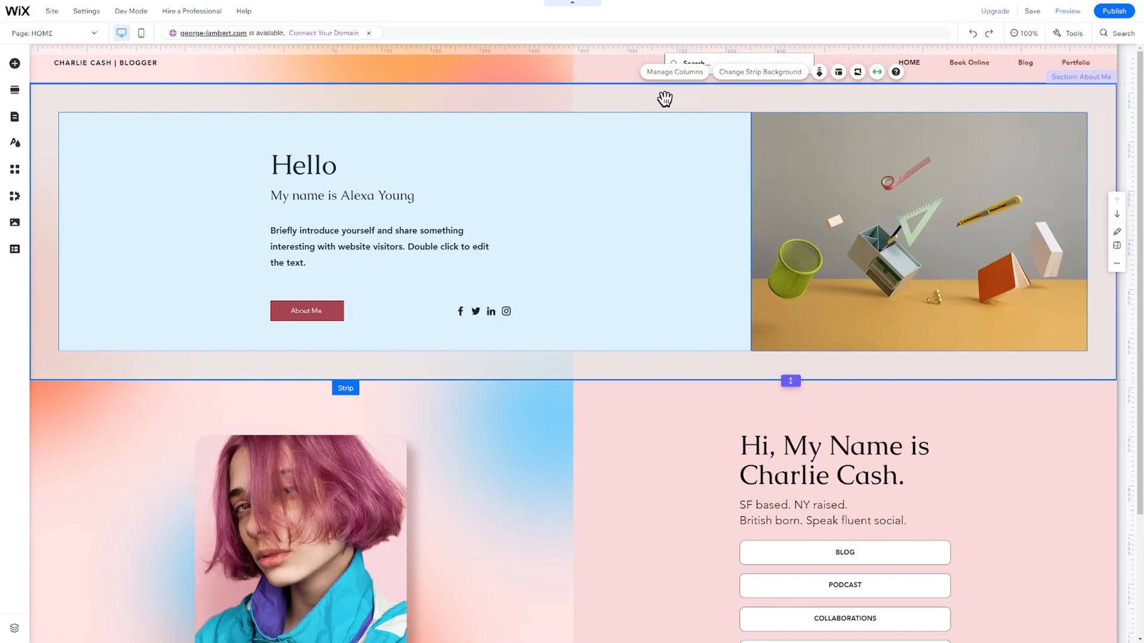
# Check the strip's scroll effects, layout and shape dividers, then bring up Manage Columns.
pyautogui.click(819, 72)
pyautogui.click(839, 73)
pyautogui.click(858, 73)
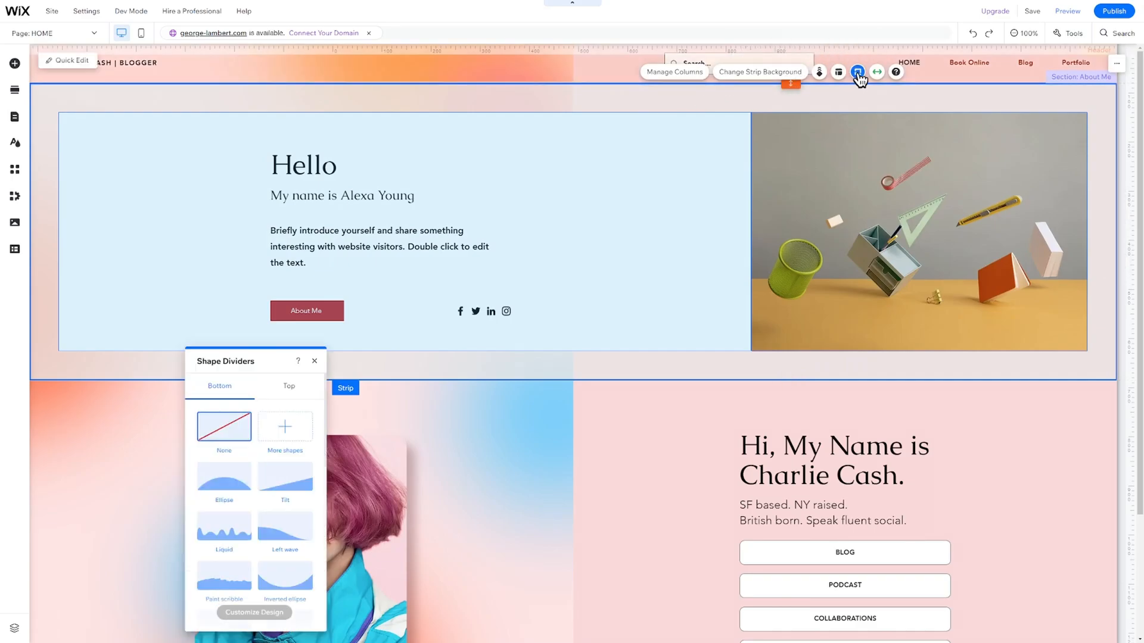
pyautogui.click(675, 72)
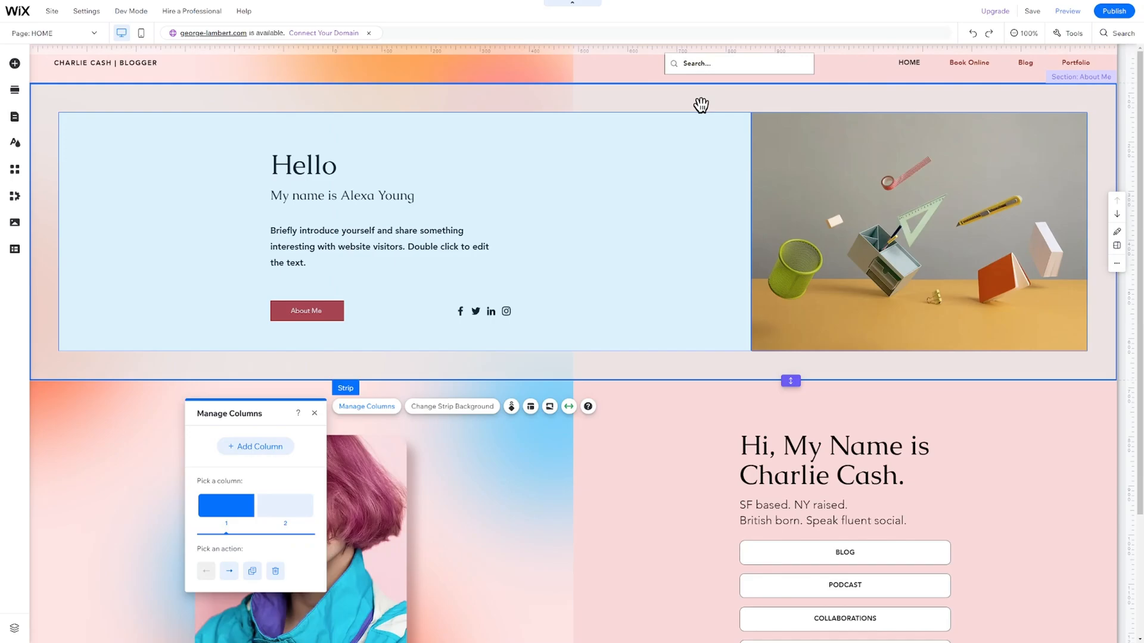
# Delete the 'My name is…' subtitle line under Hello and the About Me button.
pyautogui.click(523, 286)
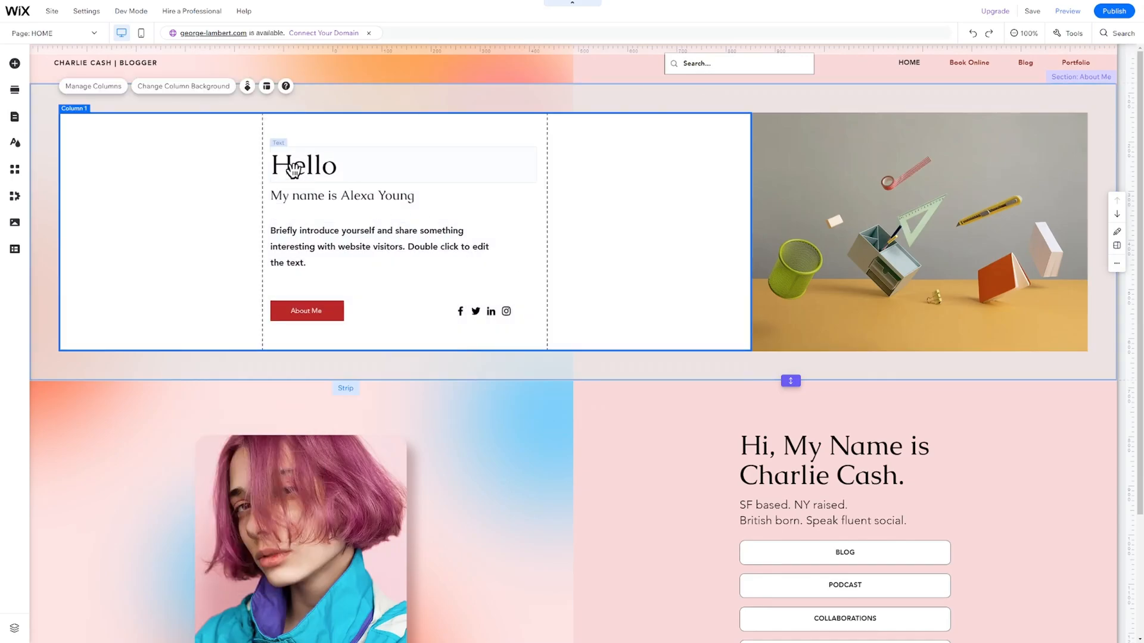
pyautogui.click(293, 169)
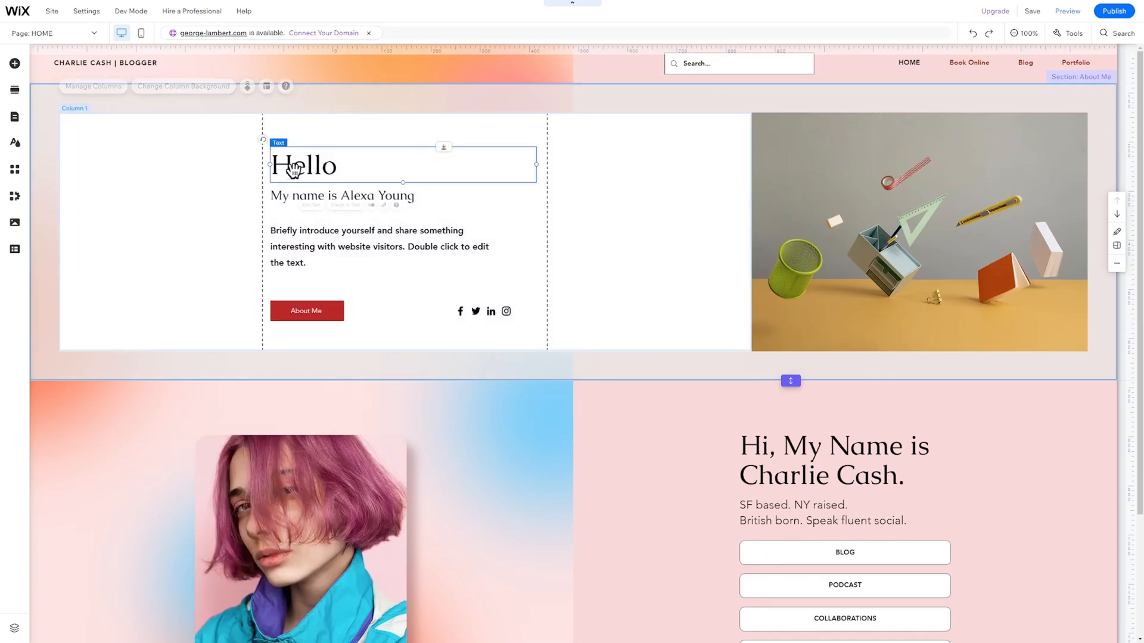
pyautogui.click(325, 315)
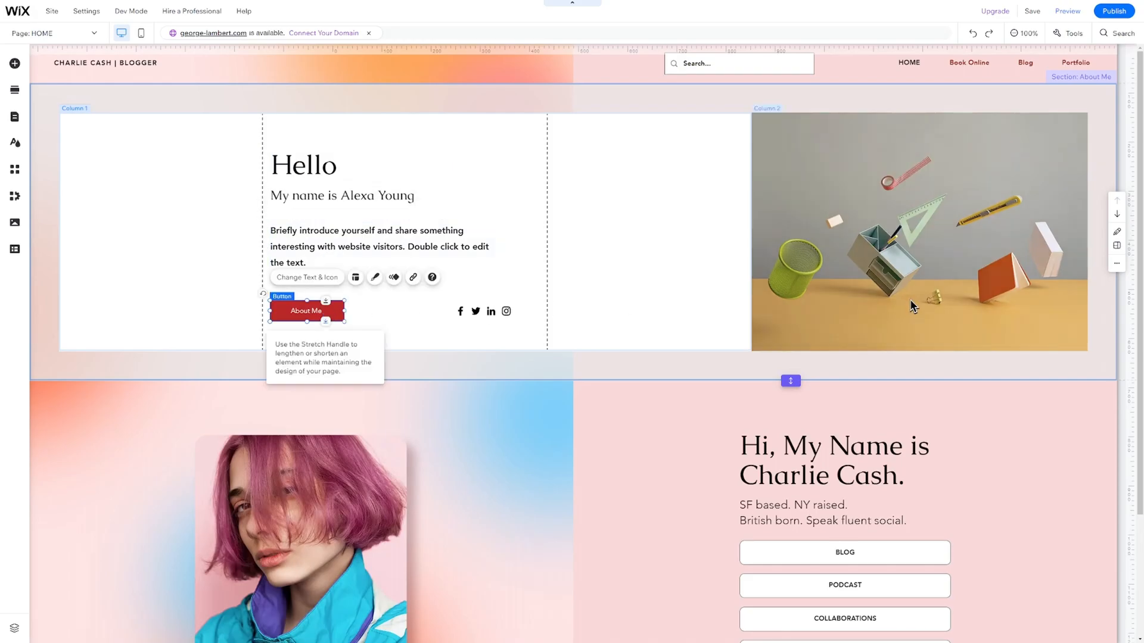
pyautogui.click(868, 305)
pyautogui.click(356, 200)
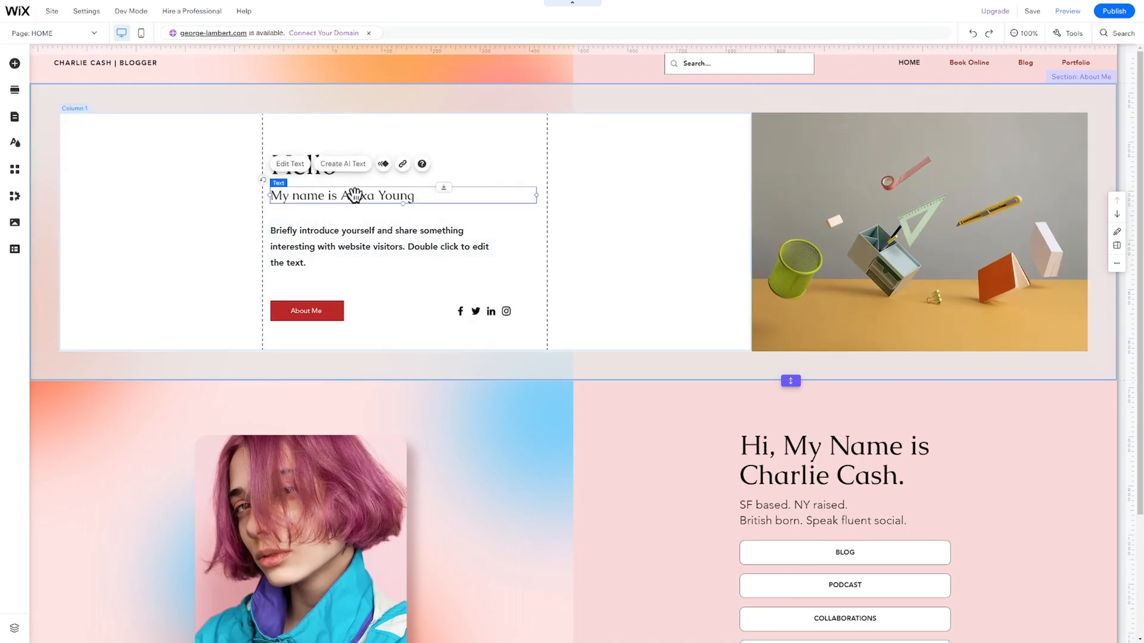
pyautogui.press('Delete')
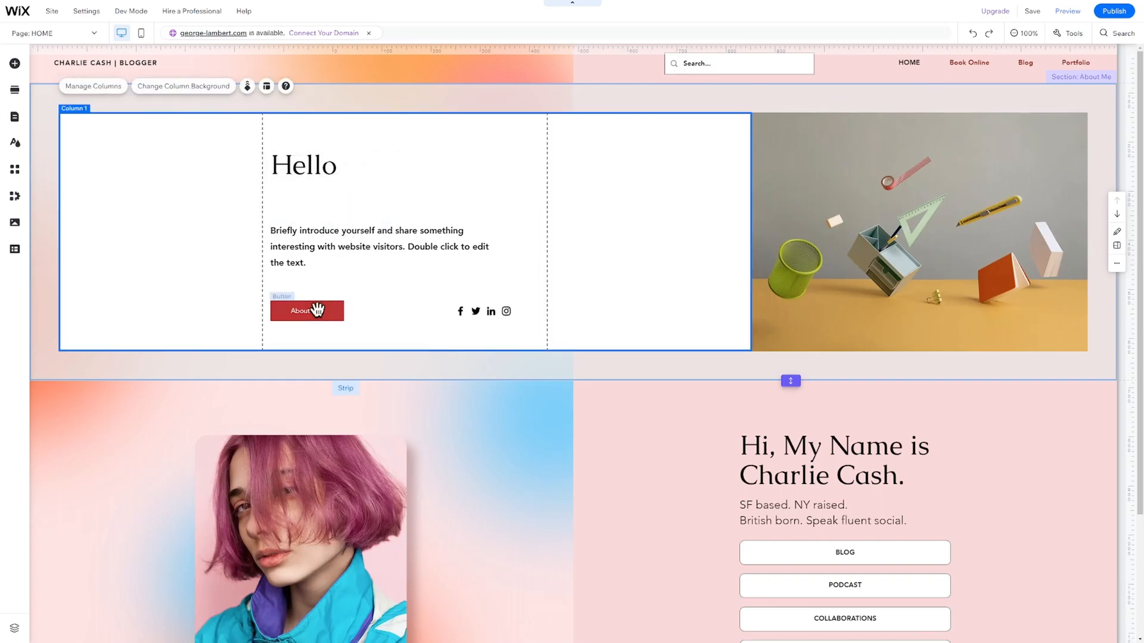
pyautogui.rightClick(318, 309)
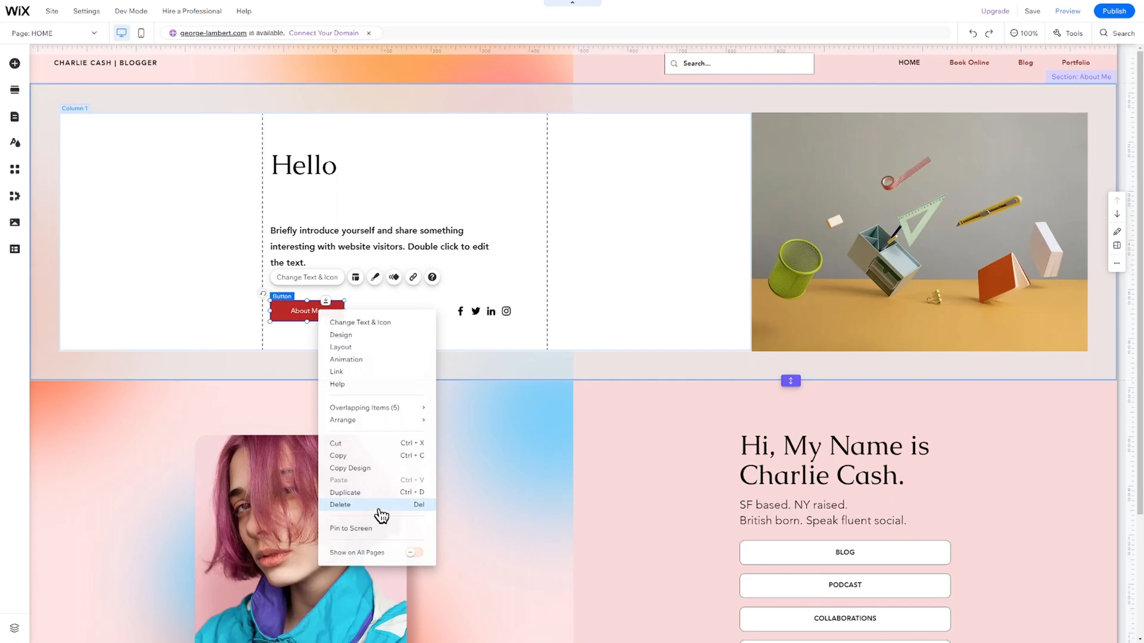
pyautogui.click(383, 512)
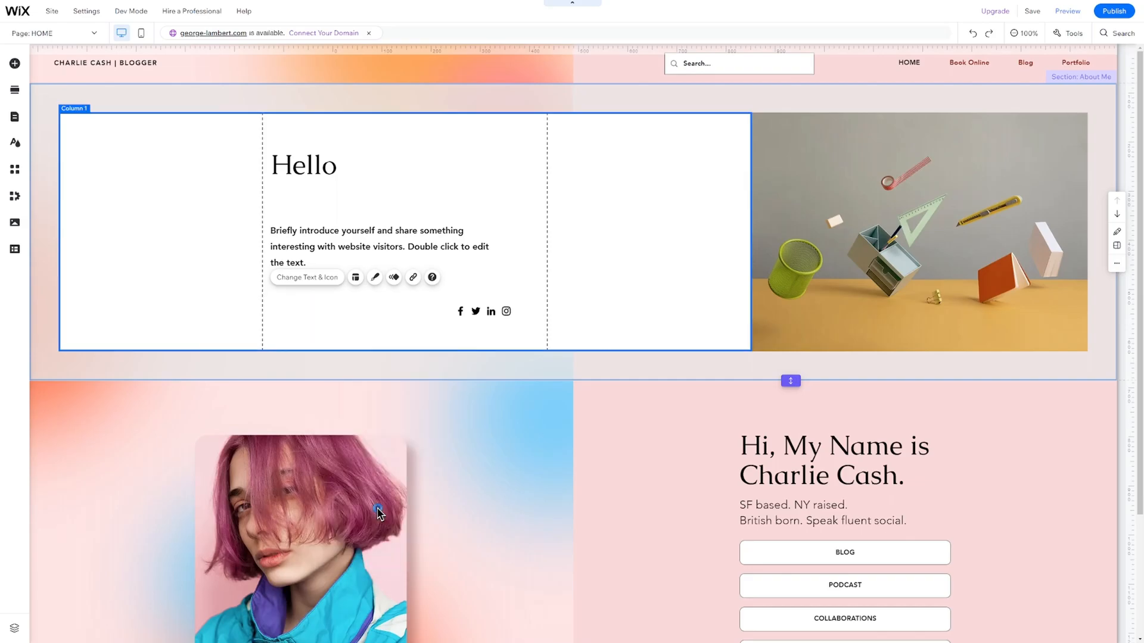
# Search Wix's free stock images for 'social media'.
pyautogui.click(15, 64)
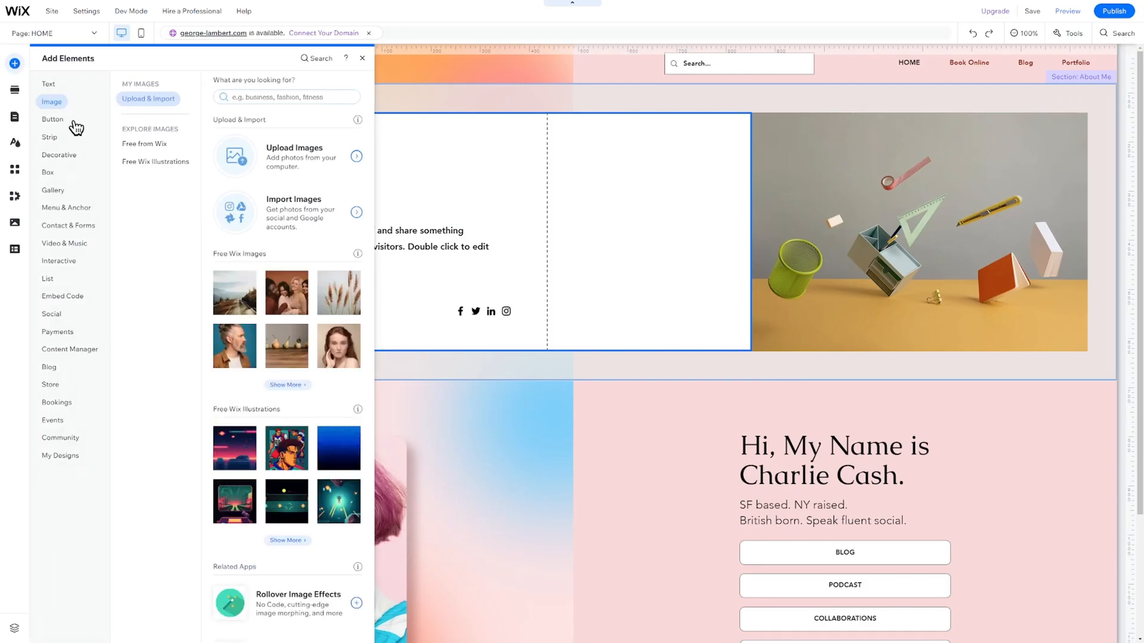
pyautogui.click(60, 189)
pyautogui.click(65, 206)
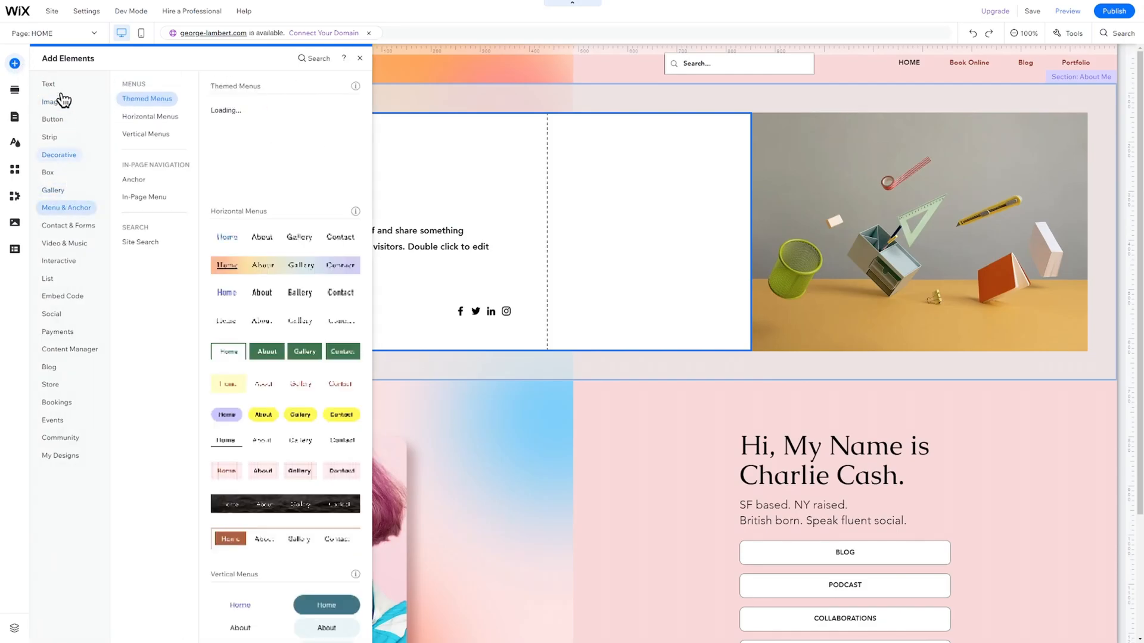
pyautogui.click(58, 102)
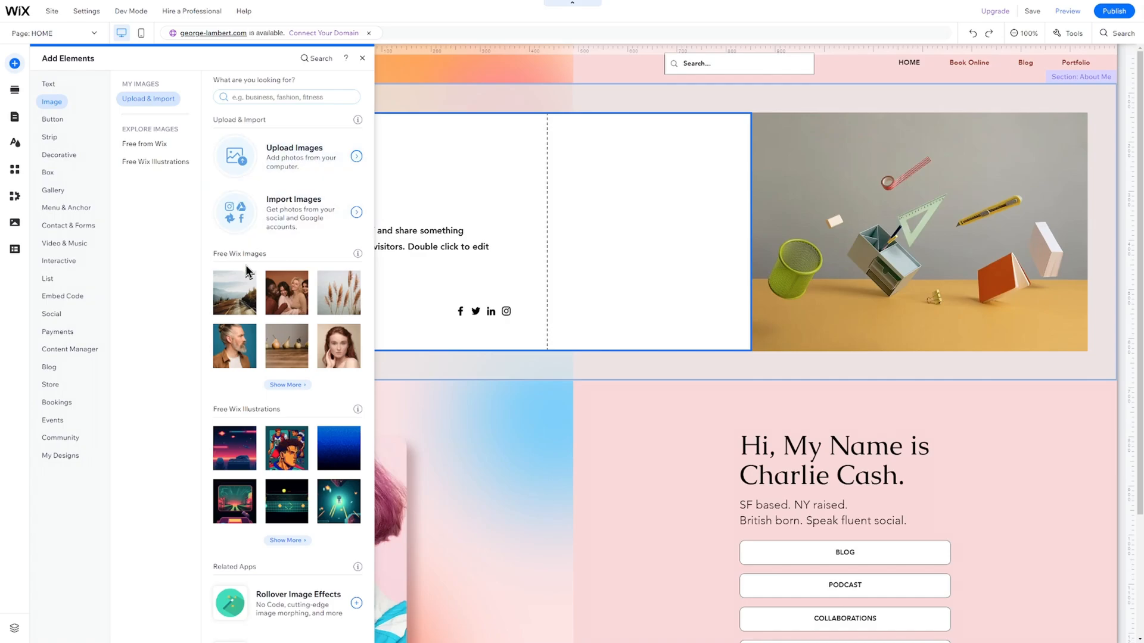
pyautogui.click(171, 146)
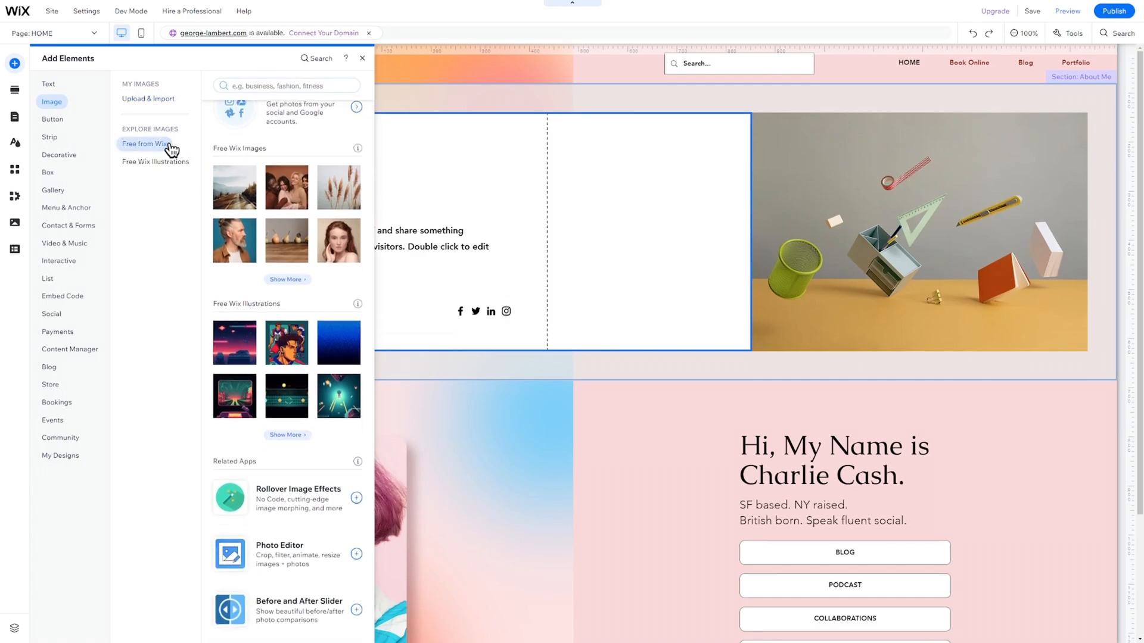
pyautogui.click(401, 163)
pyautogui.write('social media')
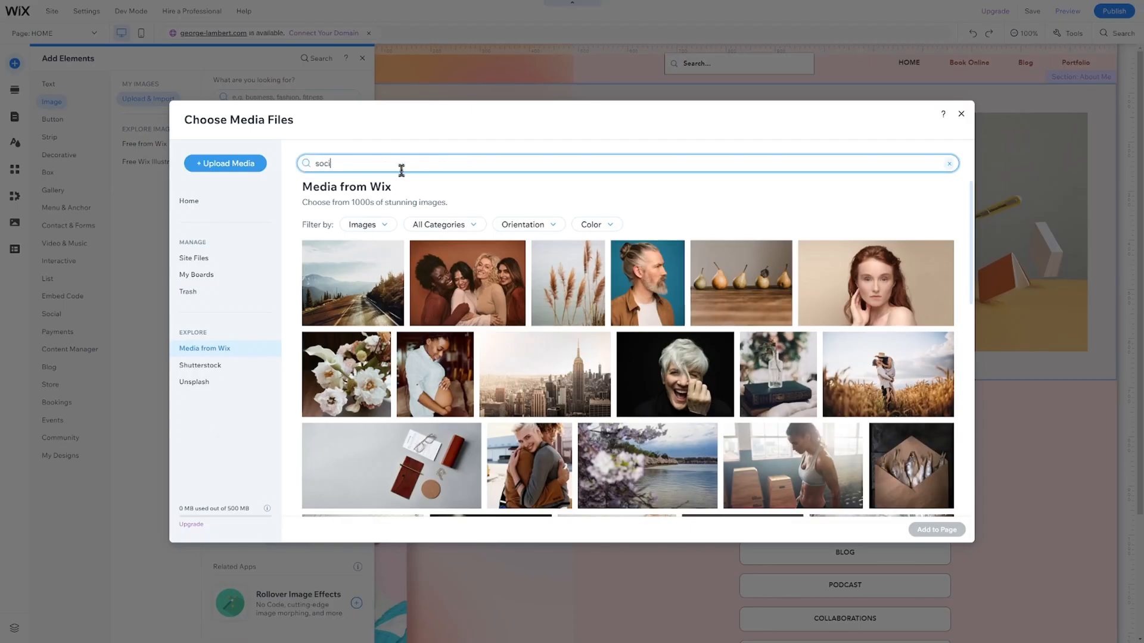
pyautogui.press('Return')
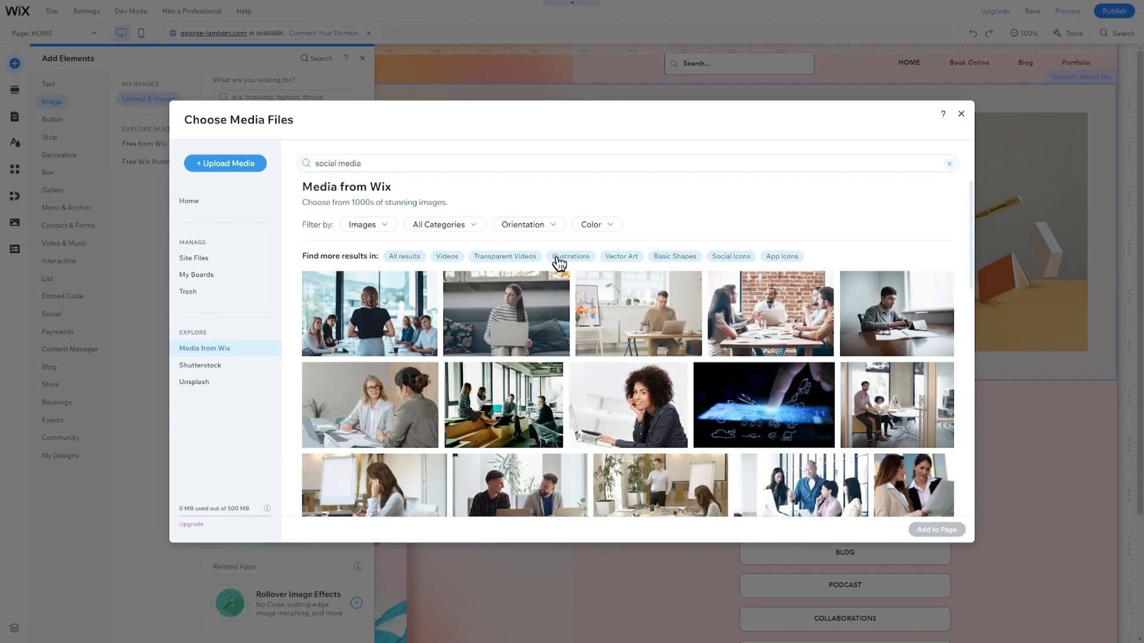
# Add the laptop-on-white-desk photo to the page.
pyautogui.scroll(-7, 662, 295)
pyautogui.scroll(-5, 663, 296)
pyautogui.click(656, 286)
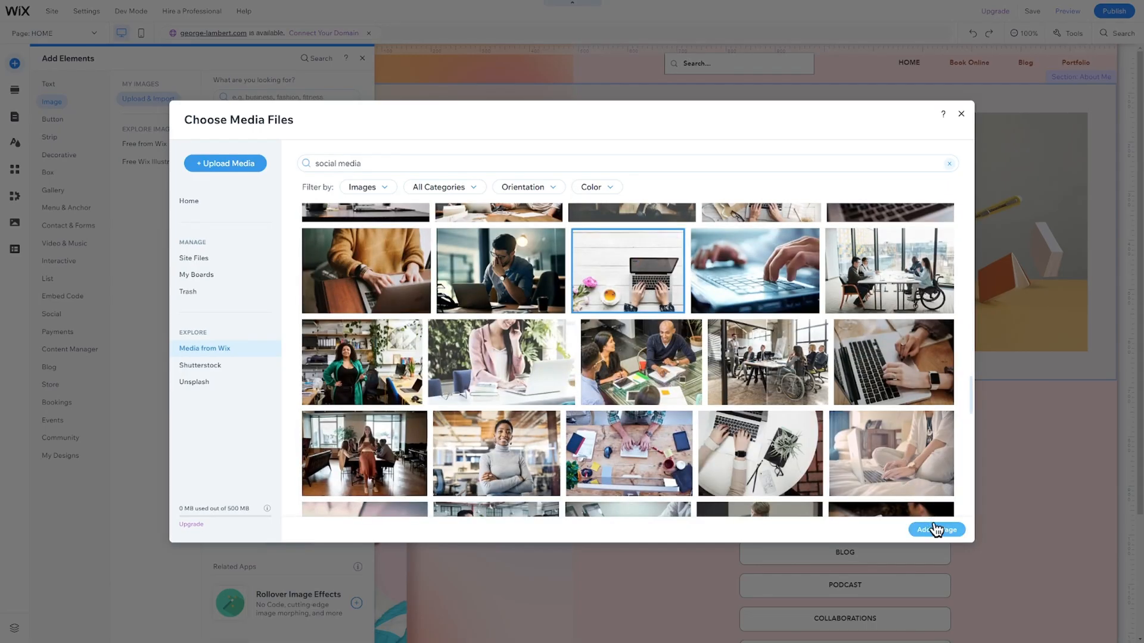
pyautogui.click(936, 530)
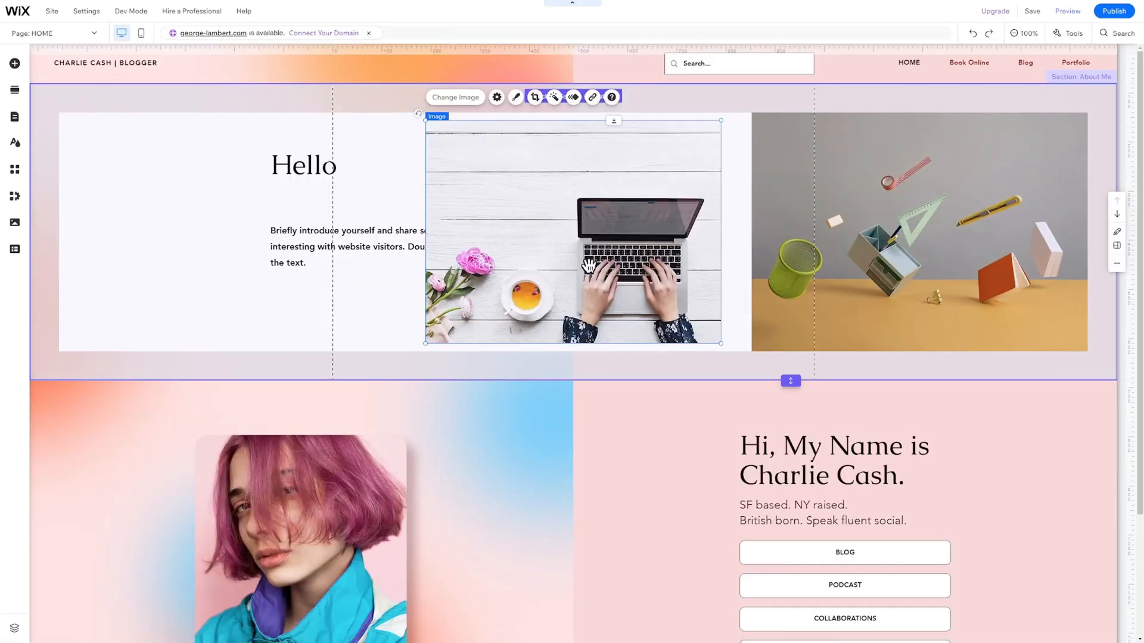
# Make the About Me strip taller and stack the laptop photo above the Hello heading and intro text.
pyautogui.click(636, 86)
pyautogui.moveTo(633, 376); pyautogui.dragTo(620, 510)
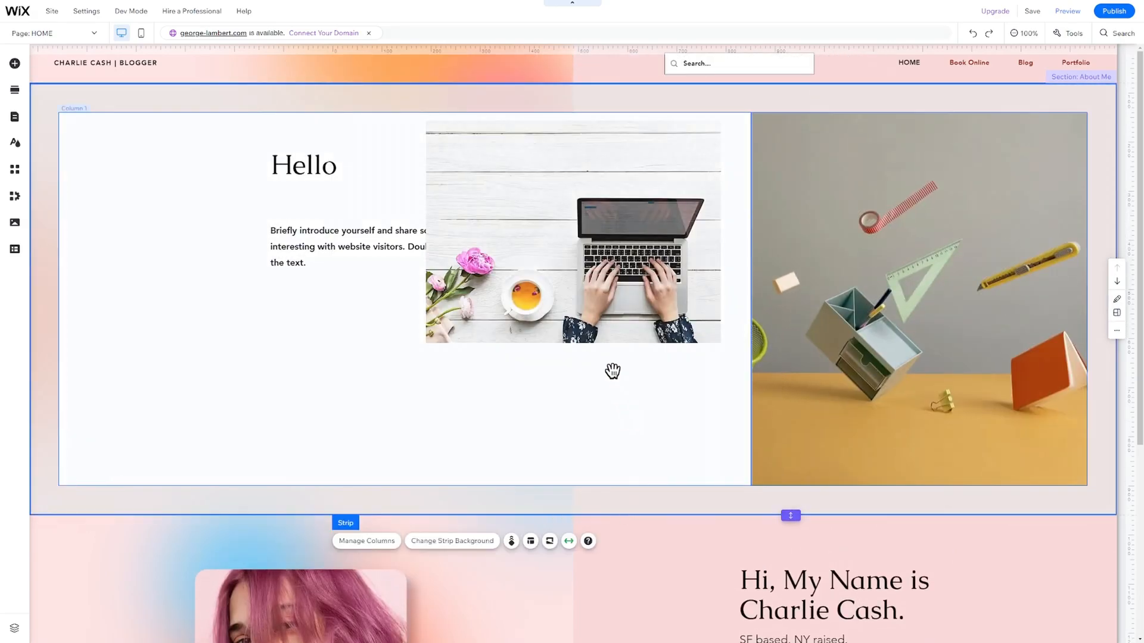
pyautogui.moveTo(388, 246); pyautogui.dragTo(413, 426)
pyautogui.moveTo(329, 166); pyautogui.dragTo(348, 364)
pyautogui.moveTo(517, 257); pyautogui.dragTo(350, 246)
# Place a red button under the intro text.
pyautogui.click(15, 64)
pyautogui.click(154, 145)
pyautogui.click(67, 122)
pyautogui.moveTo(334, 153); pyautogui.dragTo(405, 433)
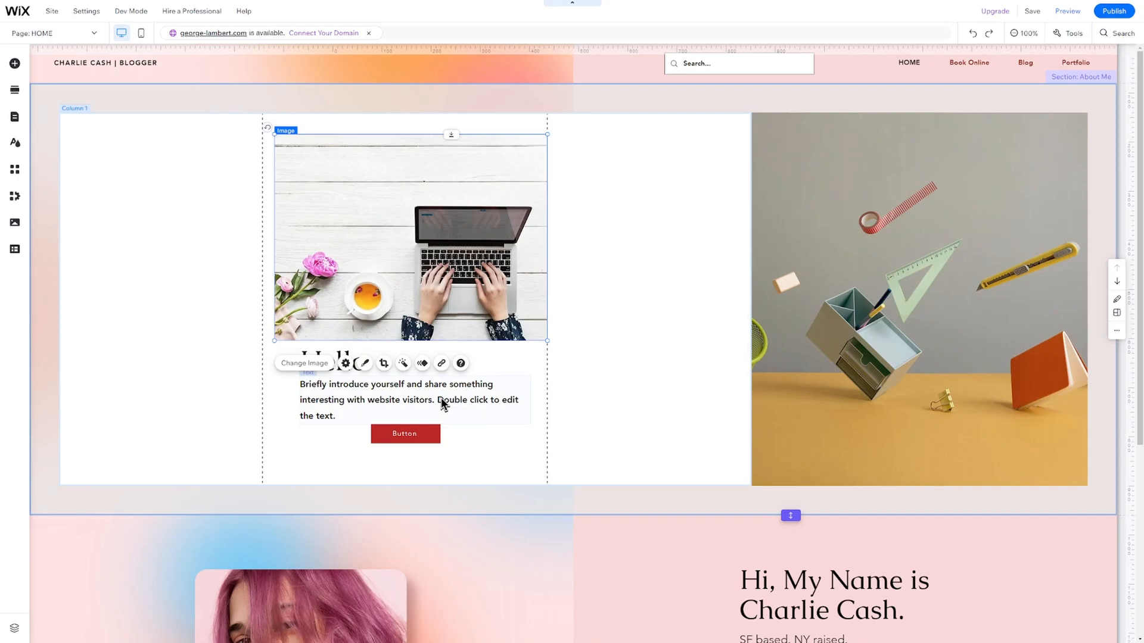
# Dismiss the Change Image library unchanged and open the laptop photo's Settings.
pyautogui.click(316, 363)
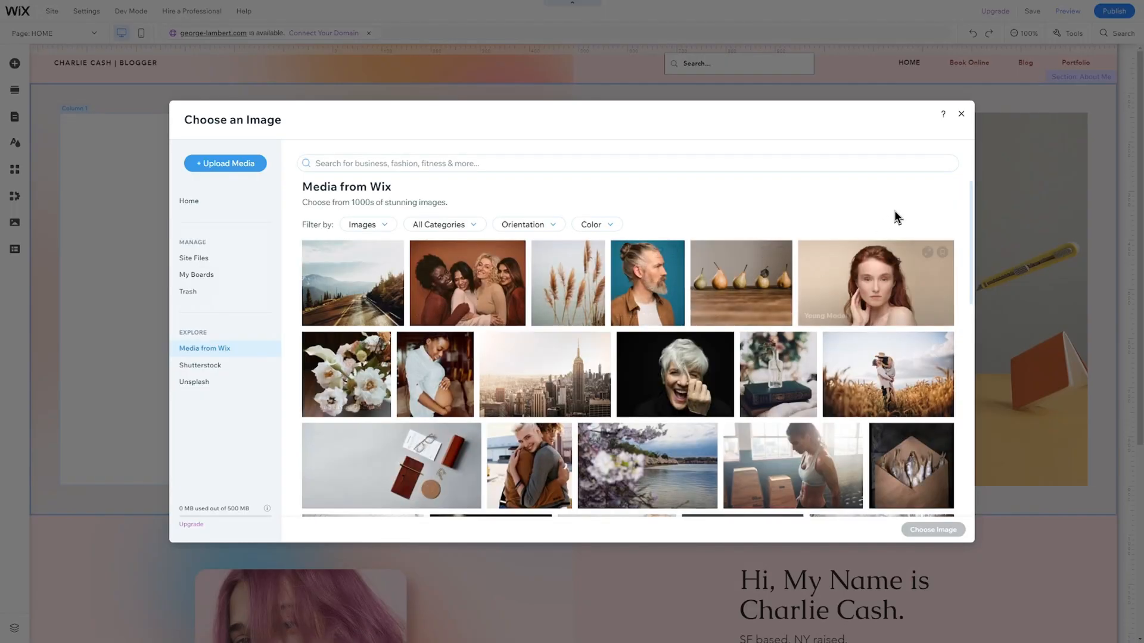
pyautogui.click(959, 116)
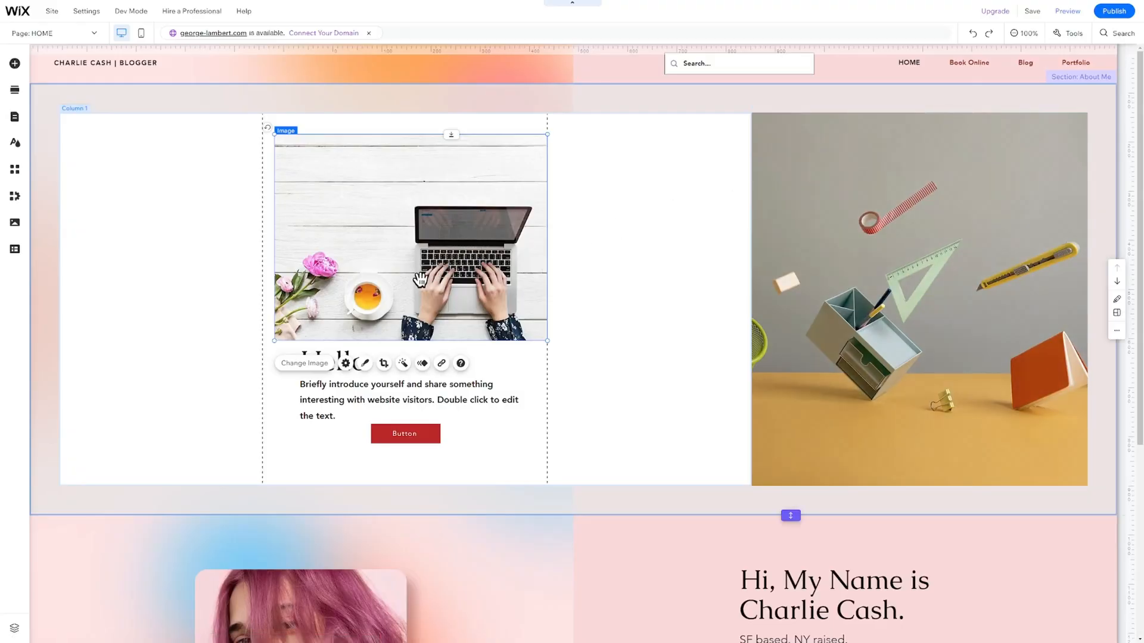
pyautogui.click(346, 364)
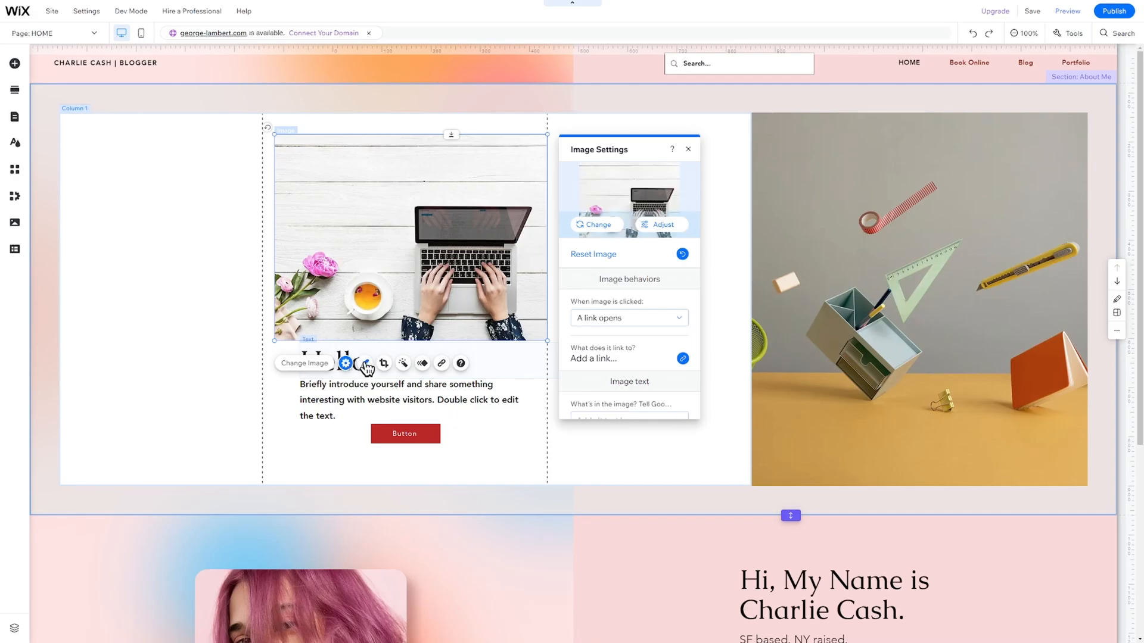
pyautogui.scroll(-1, 643, 331)
pyautogui.scroll(-3, 641, 328)
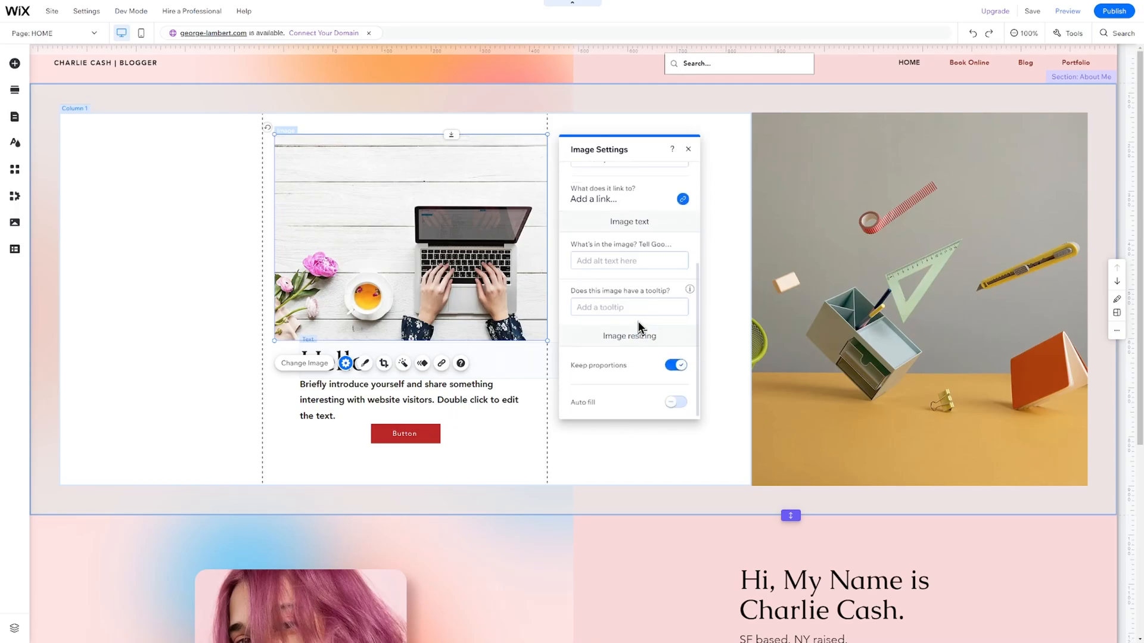
pyautogui.scroll(4, 639, 327)
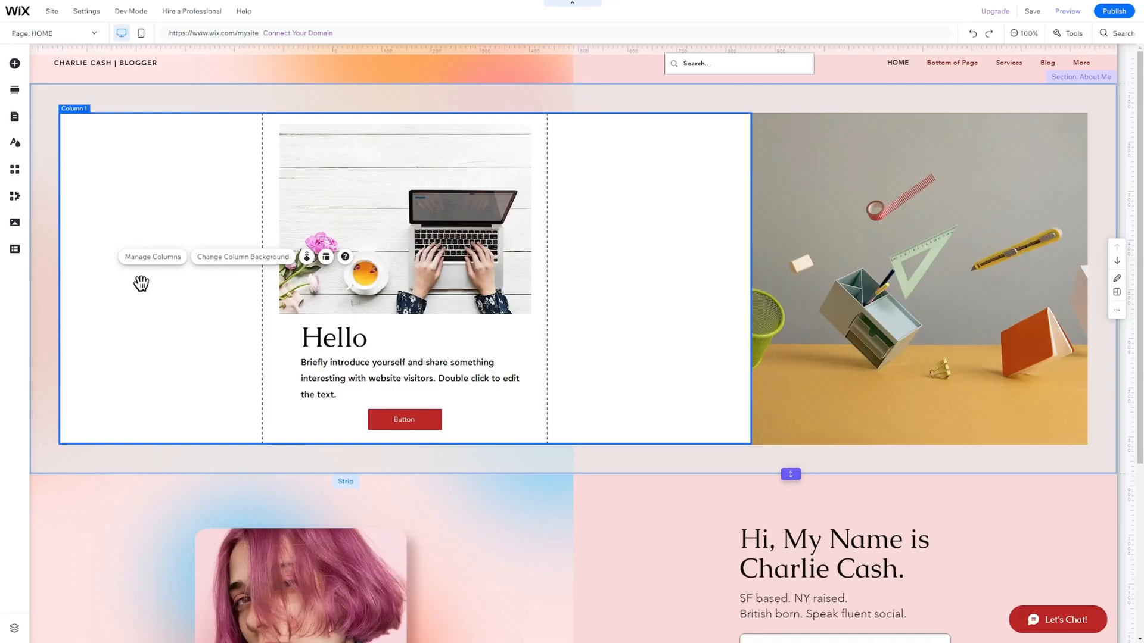
# Switch to the Blog page through the Site Pages and Menu manager.
pyautogui.click(89, 33)
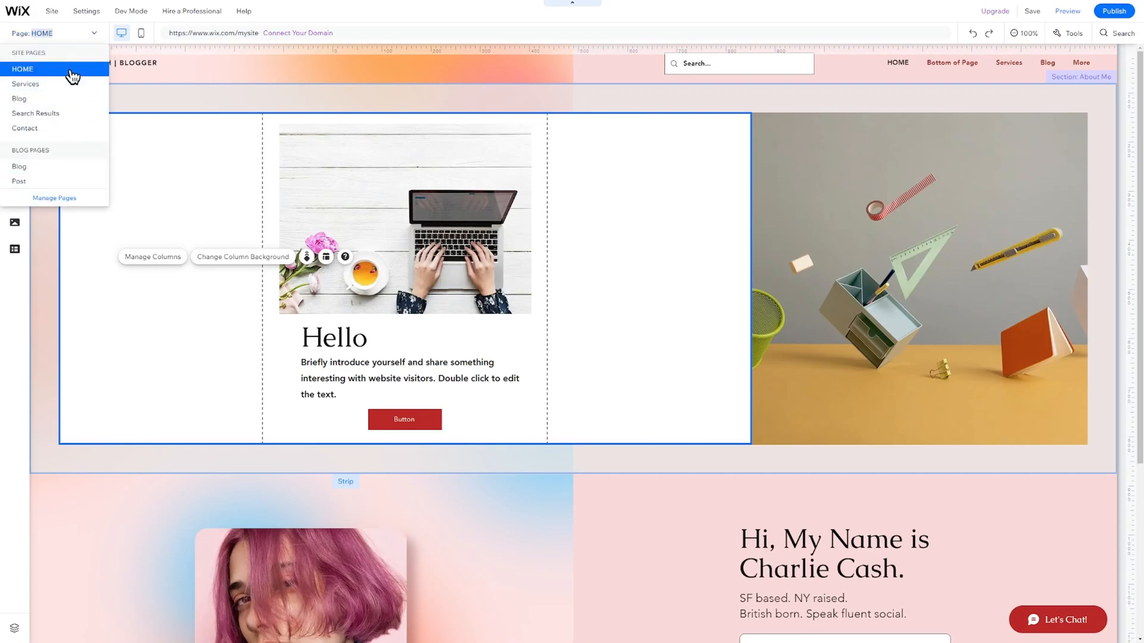
pyautogui.click(58, 198)
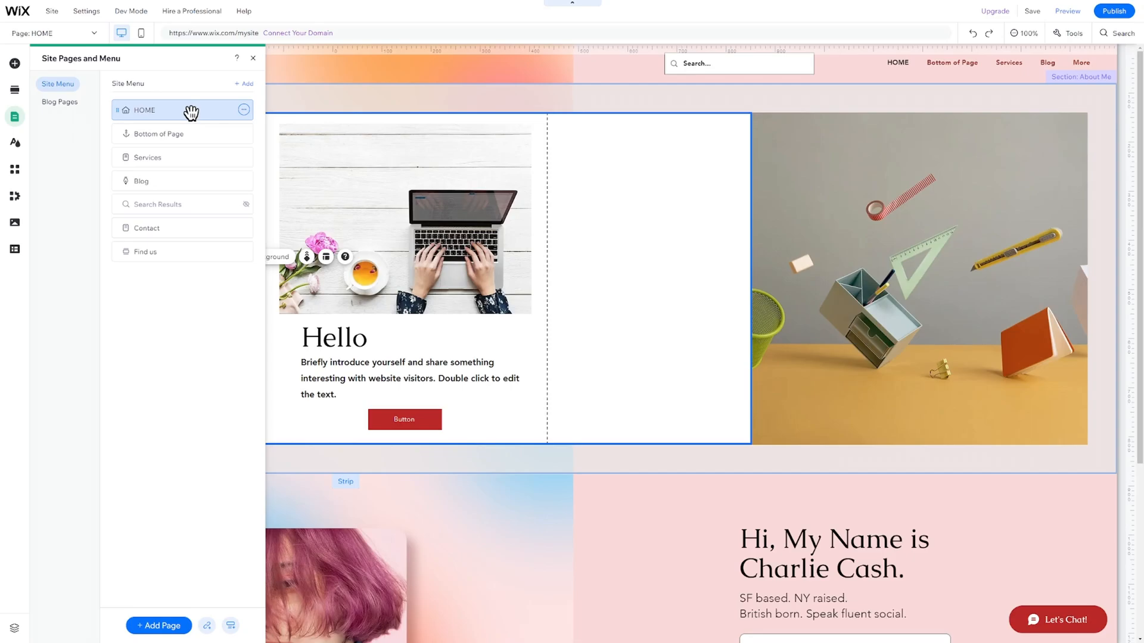
pyautogui.click(174, 180)
# Close the pages panel, return to the Blog page's top, and bring up the Wix App Market.
pyautogui.click(284, 212)
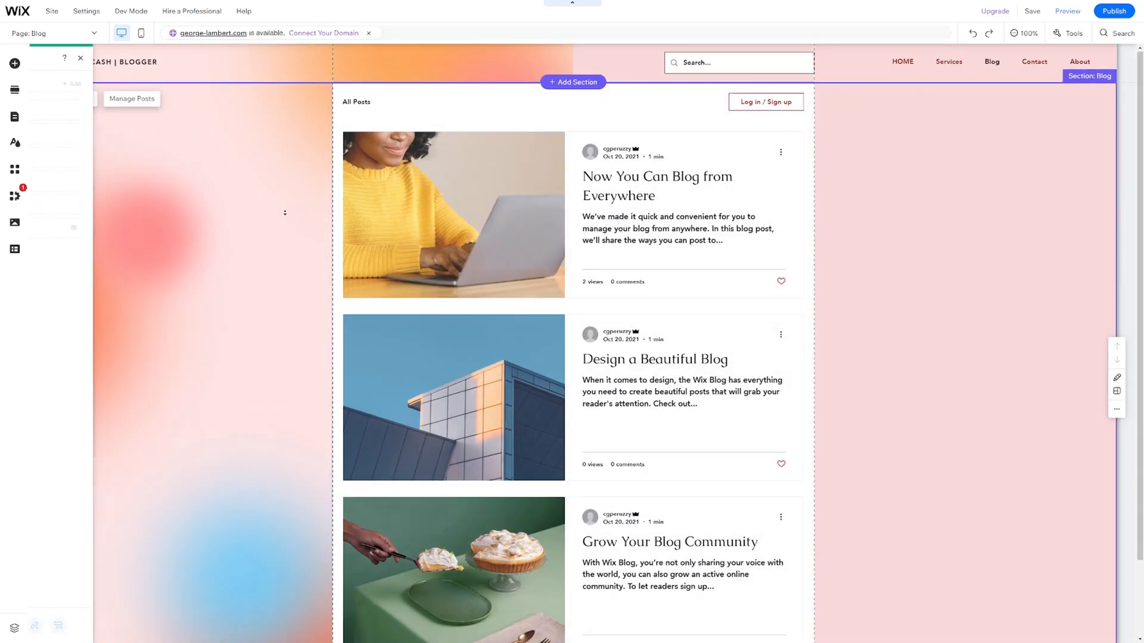
pyautogui.scroll(-2, 285, 213)
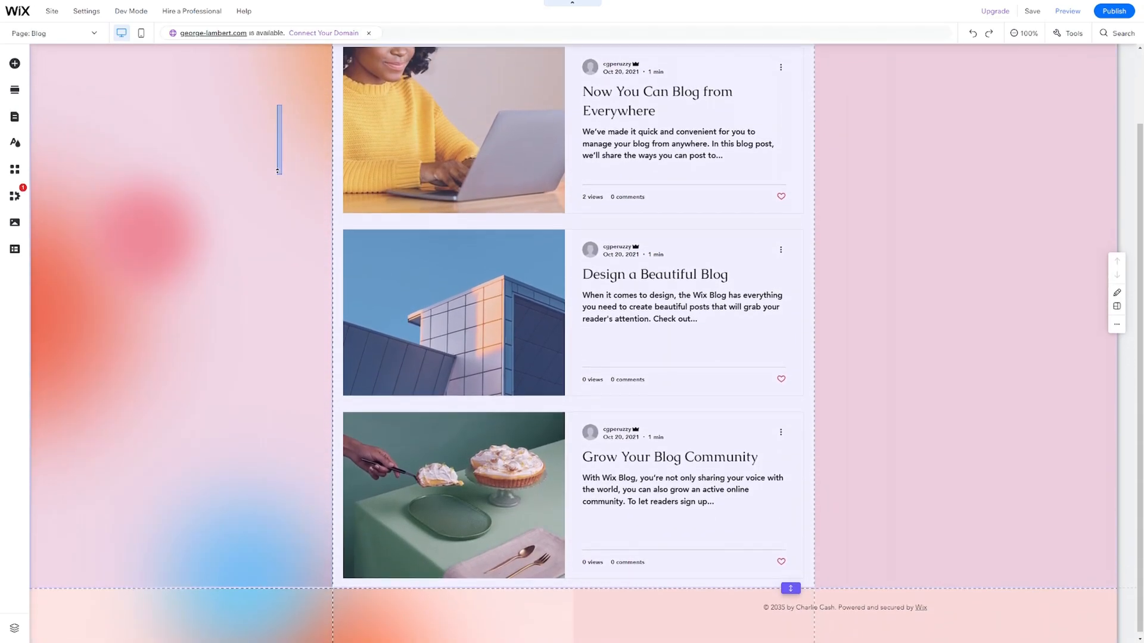
pyautogui.scroll(2, 277, 172)
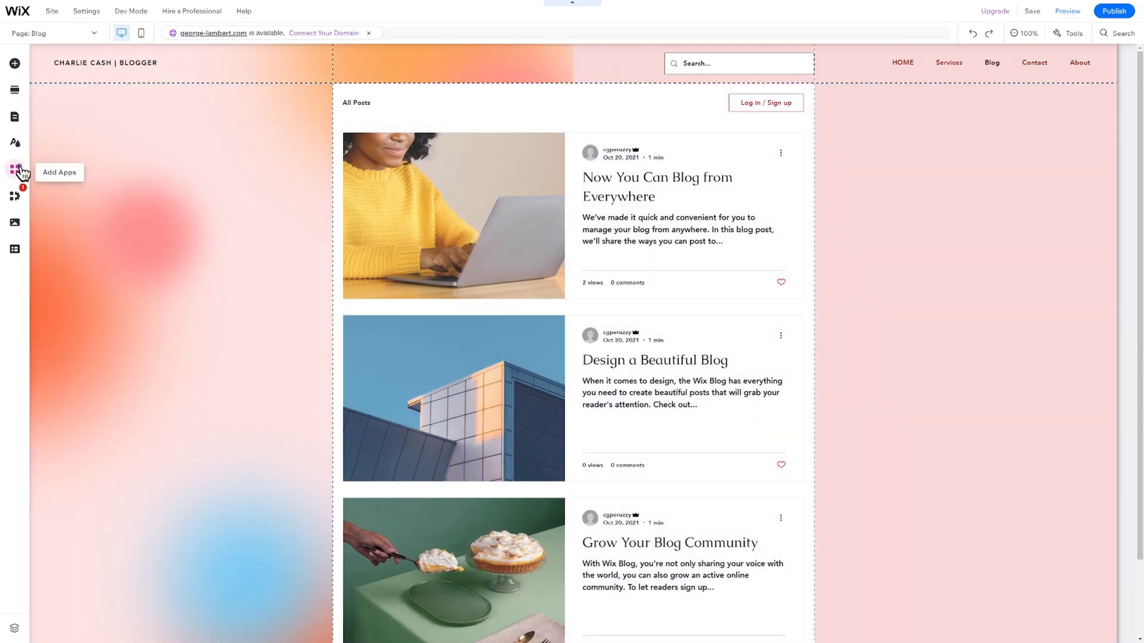
pyautogui.click(16, 171)
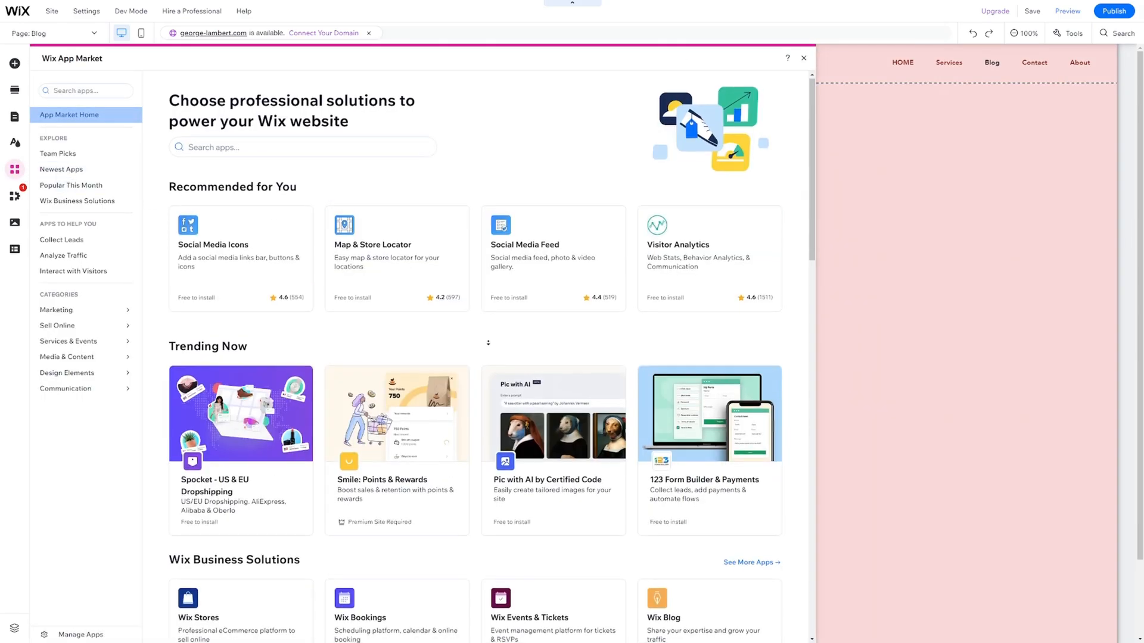
# Scroll down through the App Market's app listings.
pyautogui.scroll(-2, 486, 346)
pyautogui.scroll(-3, 488, 354)
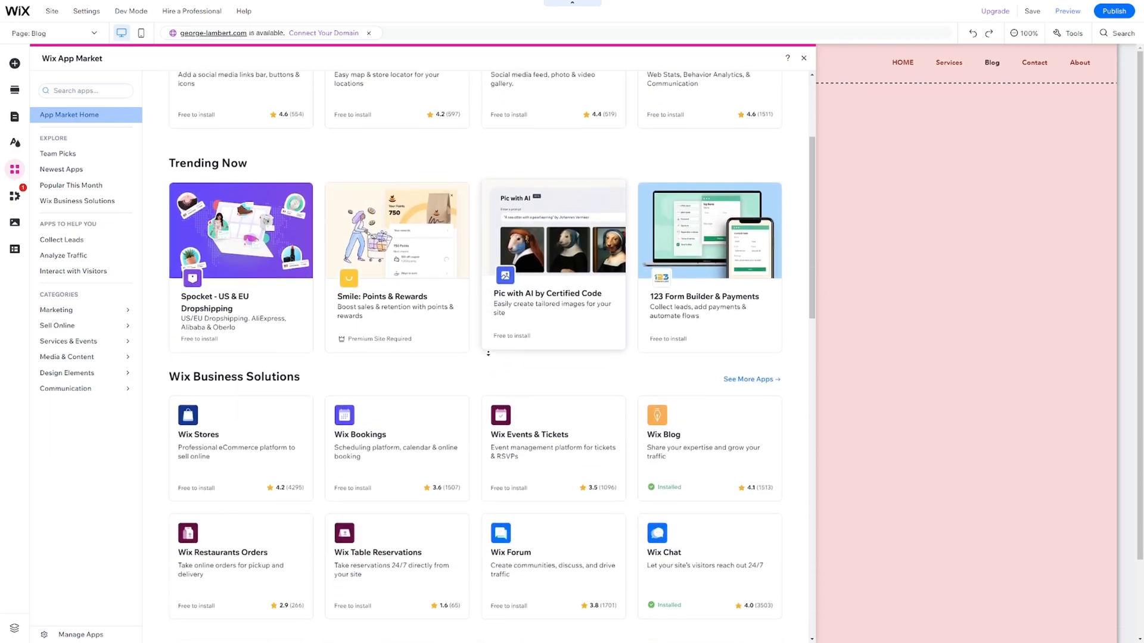
pyautogui.scroll(-3, 488, 354)
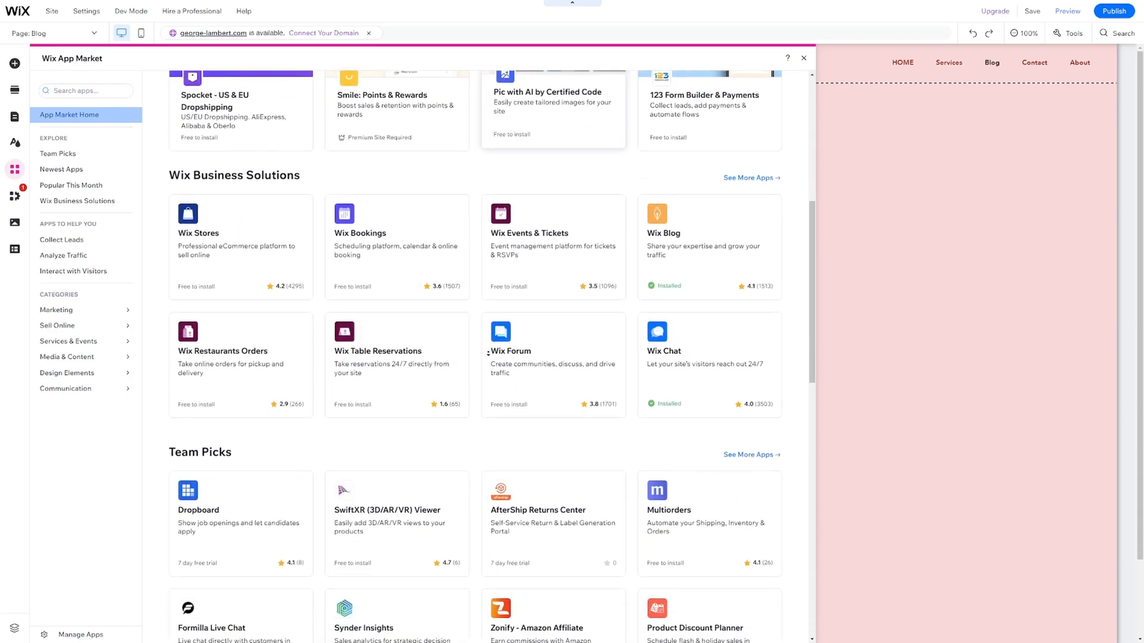
pyautogui.scroll(-3, 488, 354)
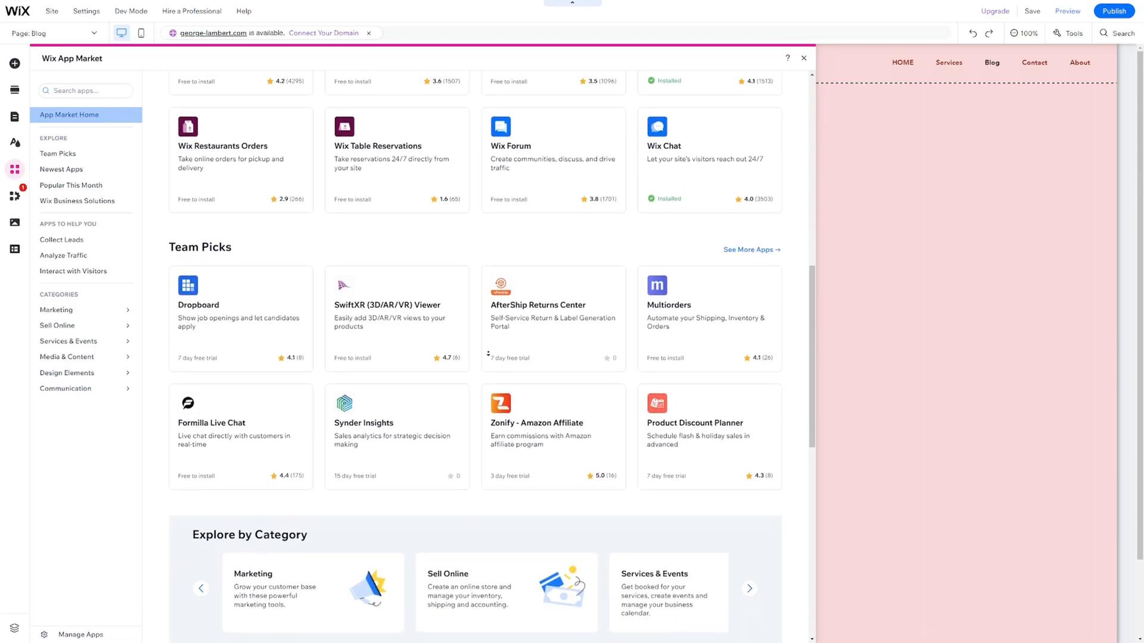
pyautogui.scroll(-1, 488, 354)
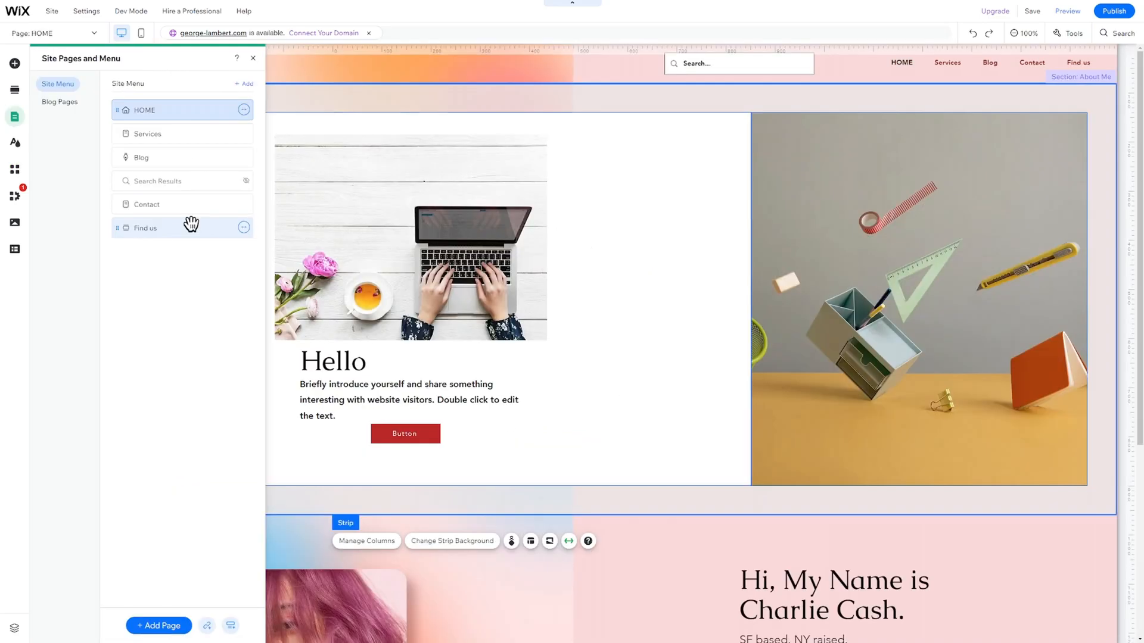
# Delete the Find us page and move Contact above Search Results in the menu.
pyautogui.click(244, 227)
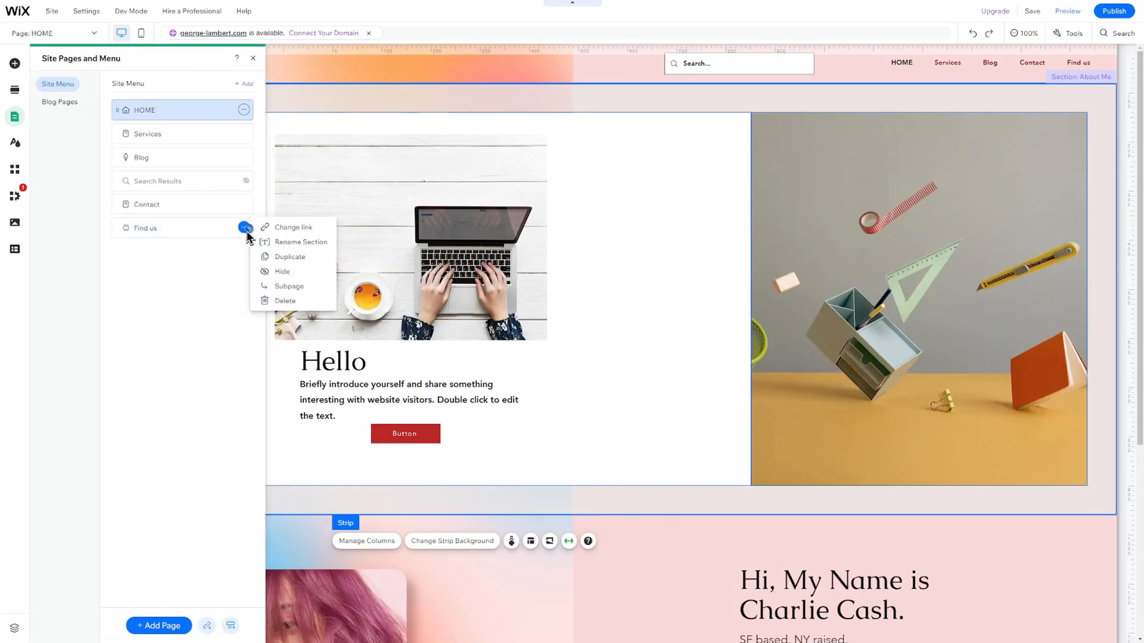
pyautogui.click(284, 303)
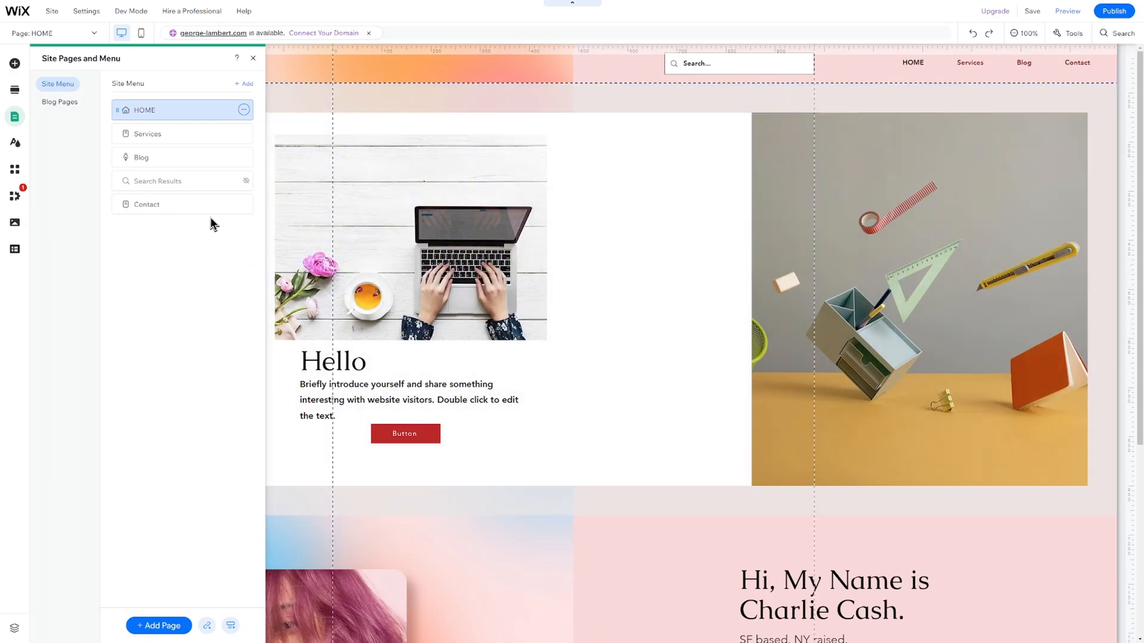
pyautogui.moveTo(210, 217); pyautogui.dragTo(201, 182)
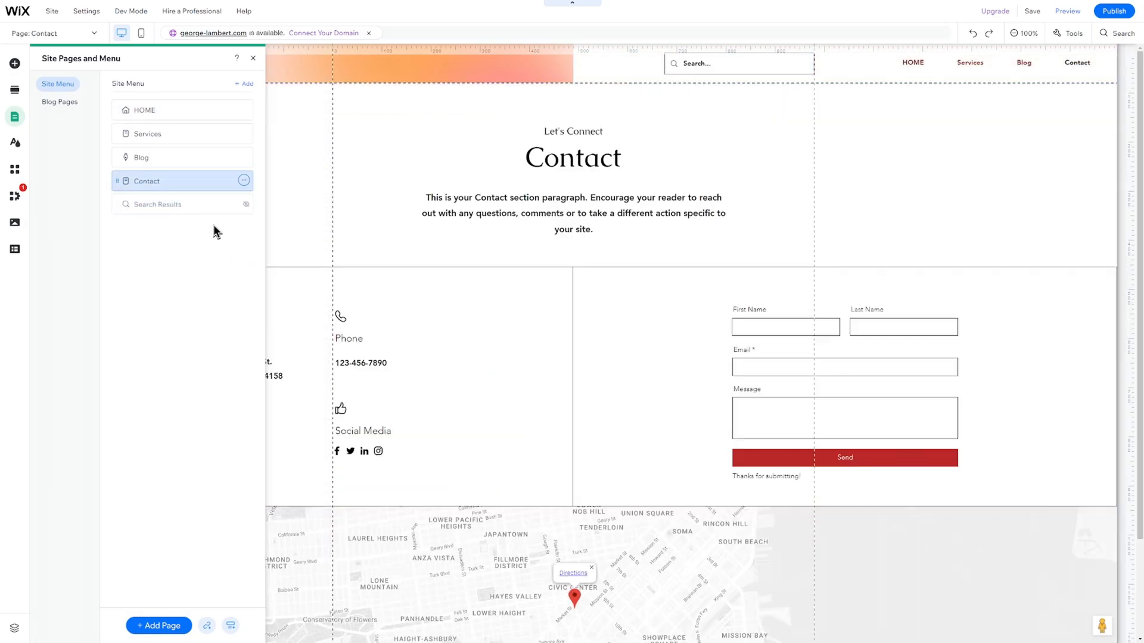
# Add an About page from the Professional template.
pyautogui.click(160, 626)
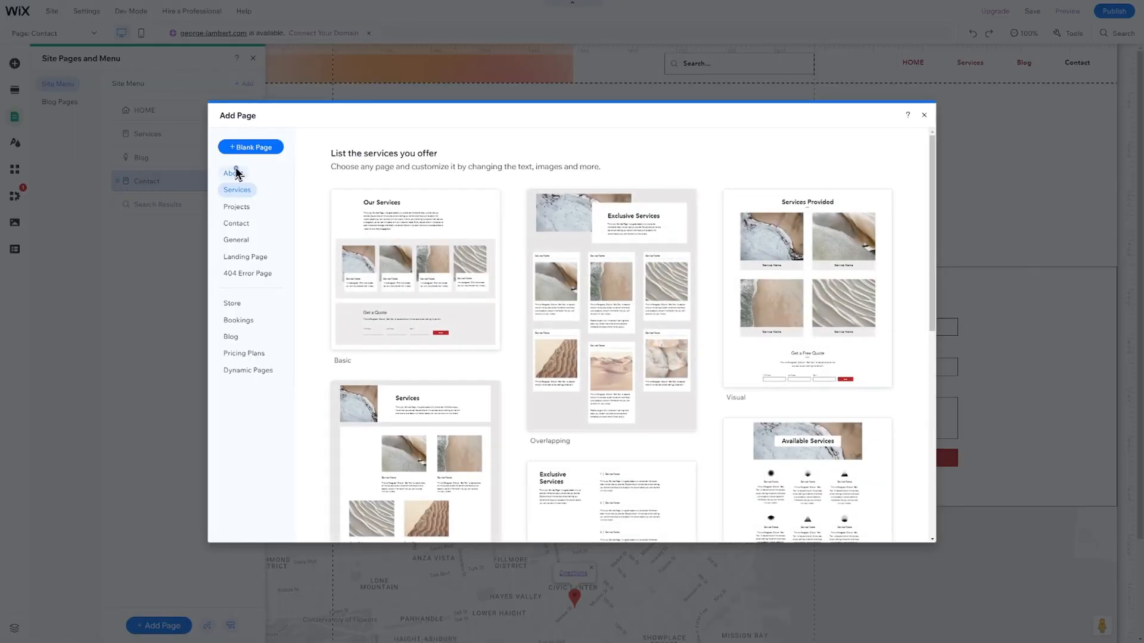
pyautogui.click(235, 174)
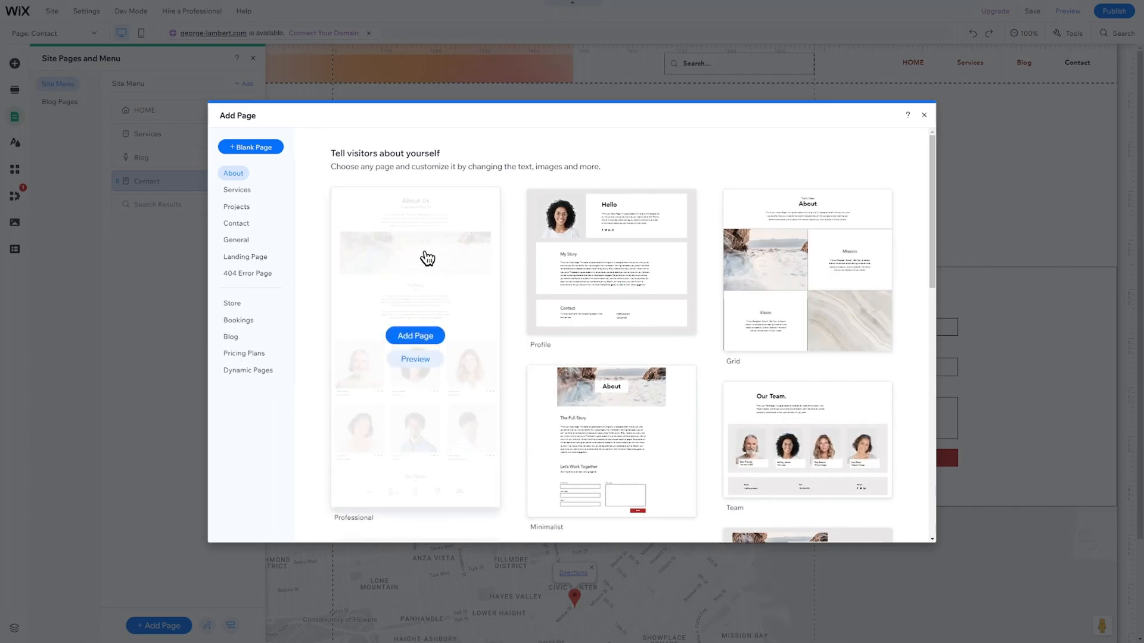
pyautogui.click(427, 257)
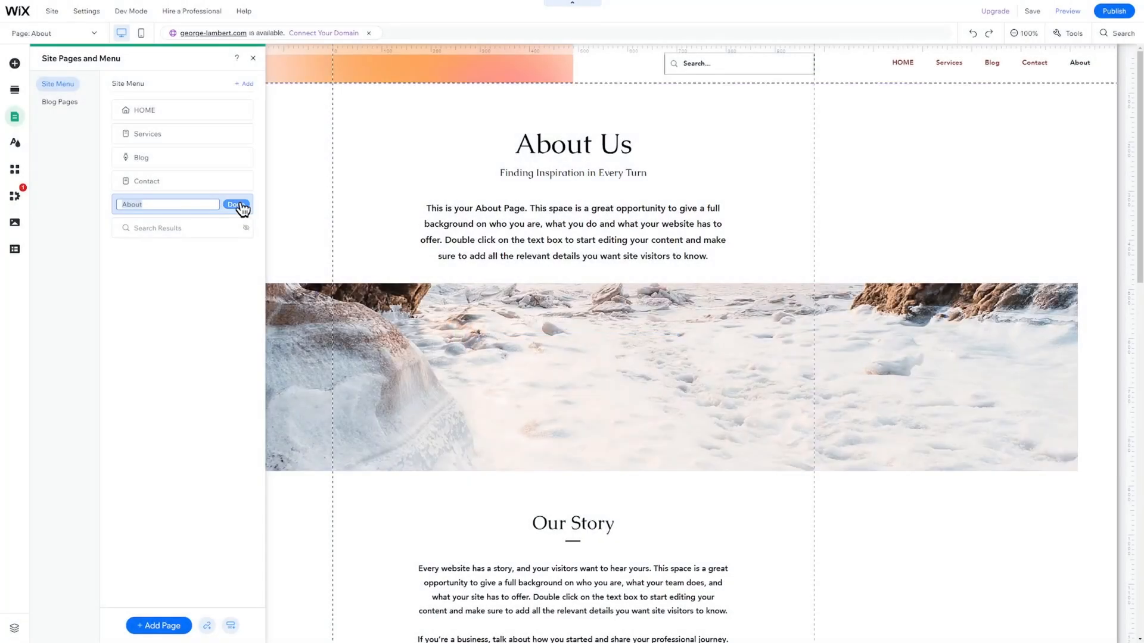
pyautogui.click(238, 205)
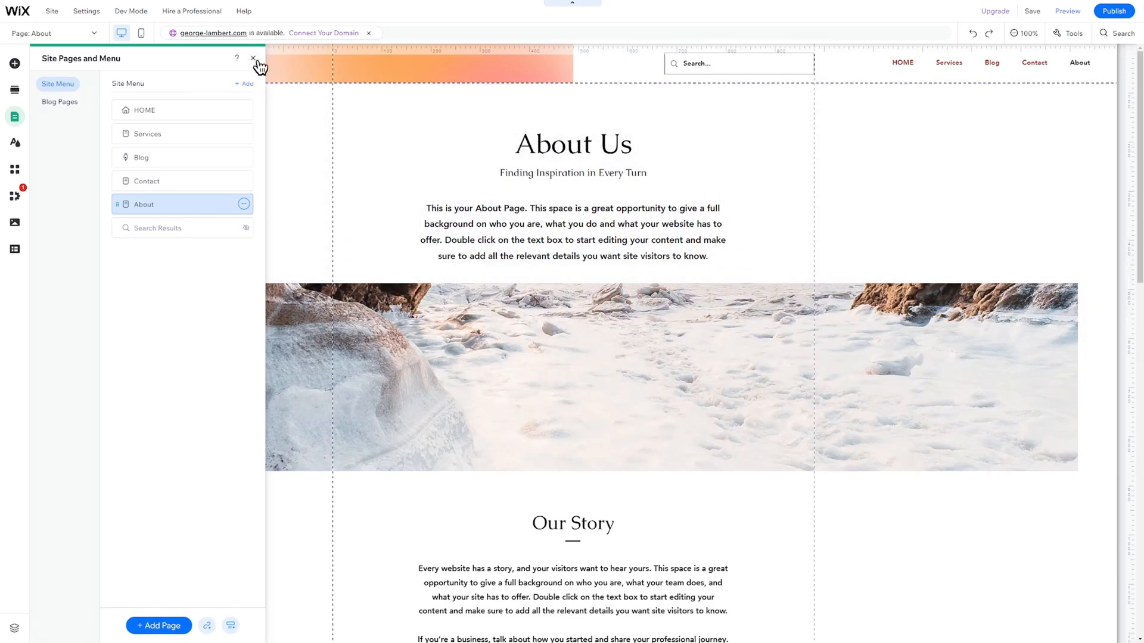
# Switch to the About page and delete the snowy landscape image strip.
pyautogui.click(254, 59)
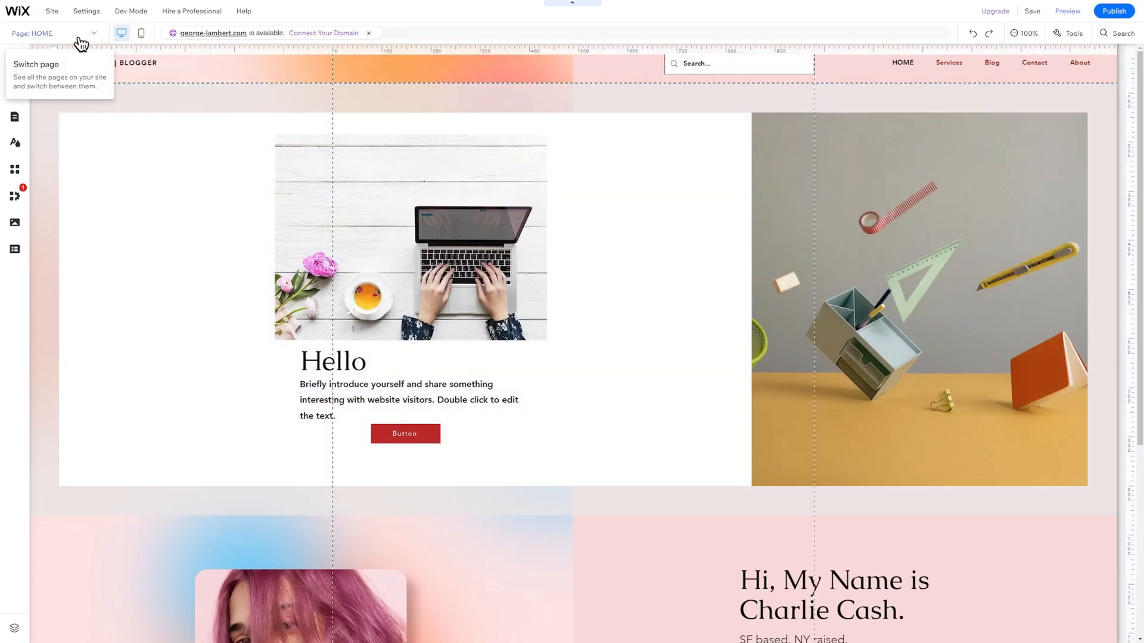
pyautogui.click(74, 34)
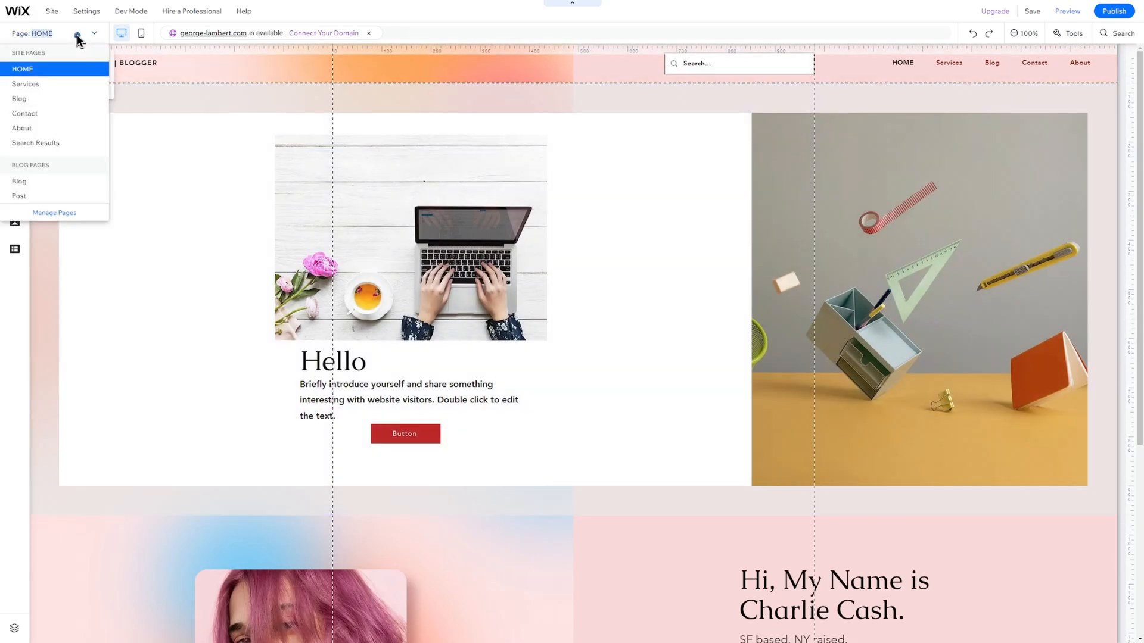
pyautogui.click(71, 128)
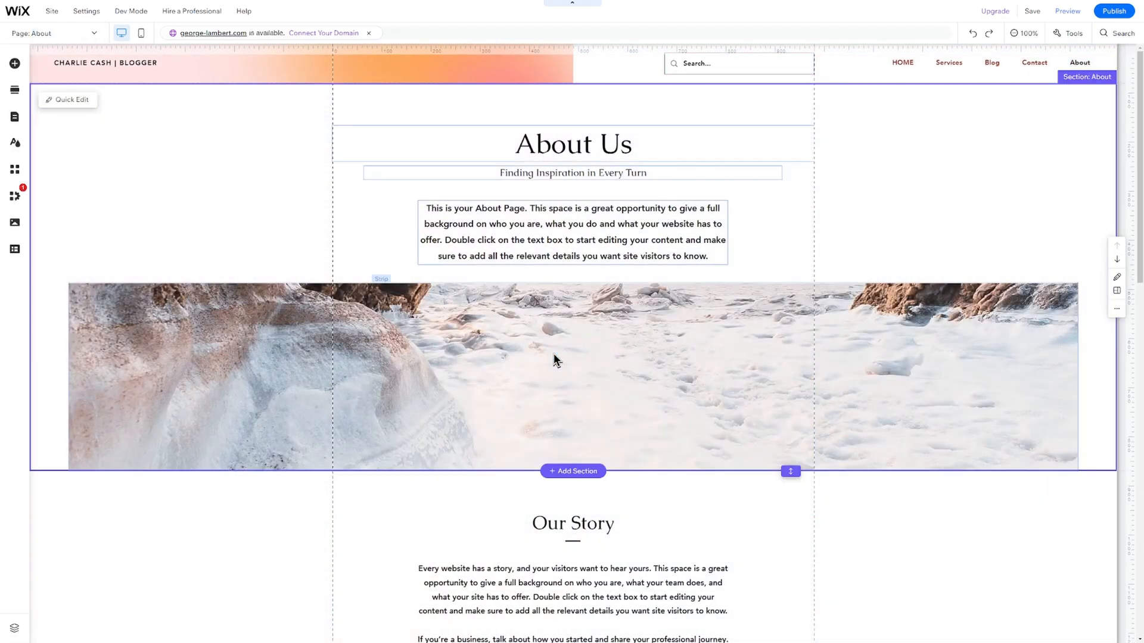
pyautogui.rightClick(554, 357)
pyautogui.moveTo(553, 356); pyautogui.dragTo(553, 356)
pyautogui.press('Delete')
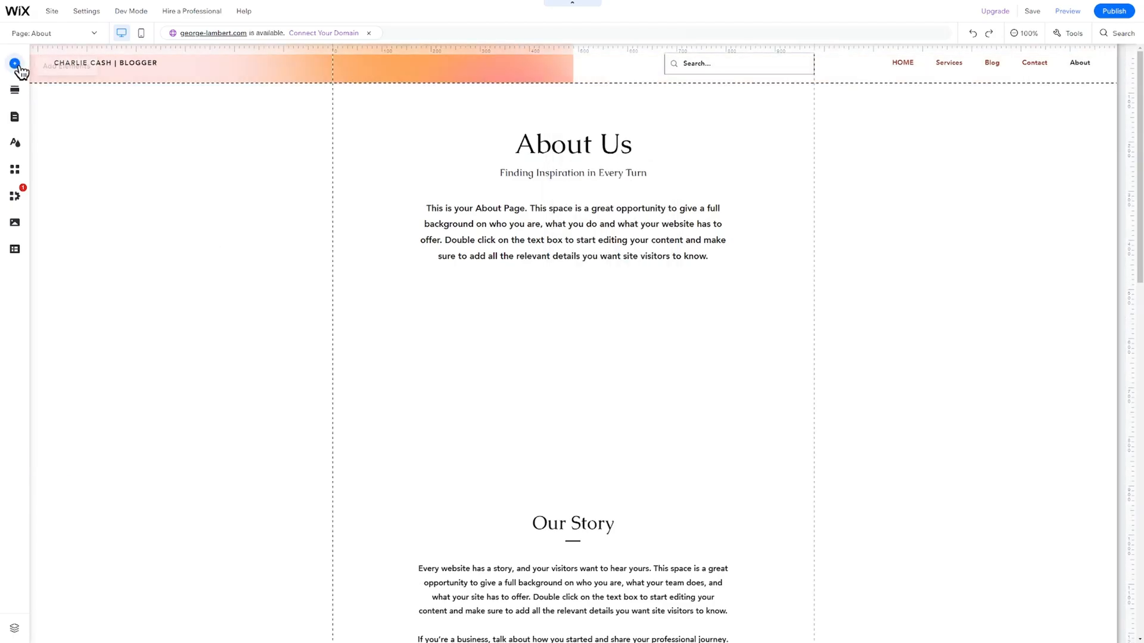
# Add a free Wix stock photo of a business man, found by searching 'man'.
pyautogui.click(14, 63)
pyautogui.click(67, 104)
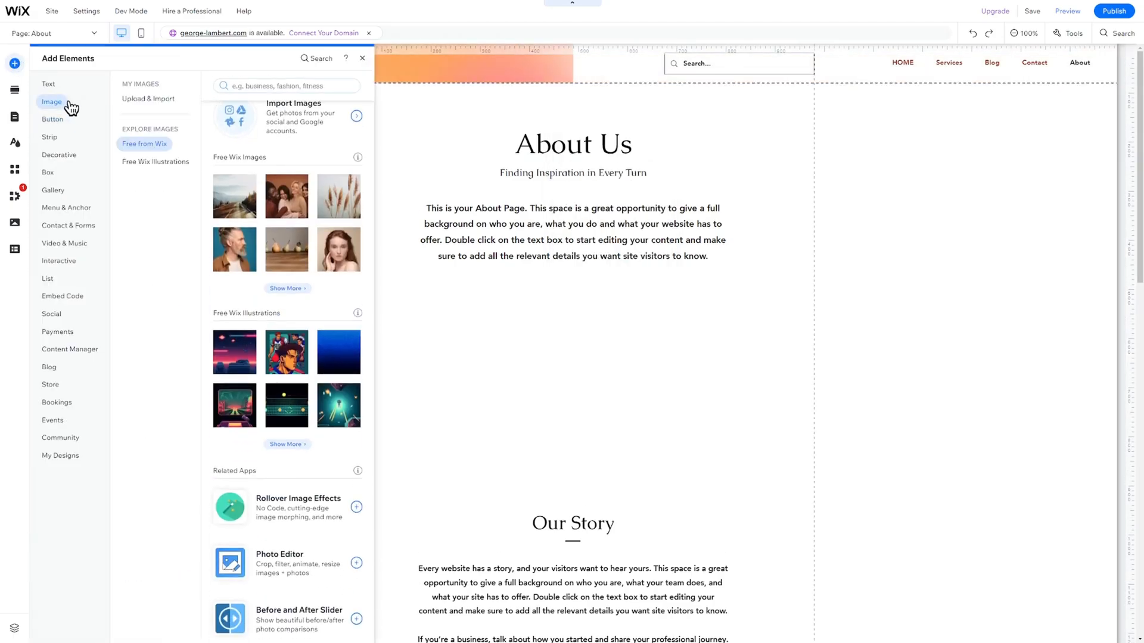
pyautogui.click(170, 143)
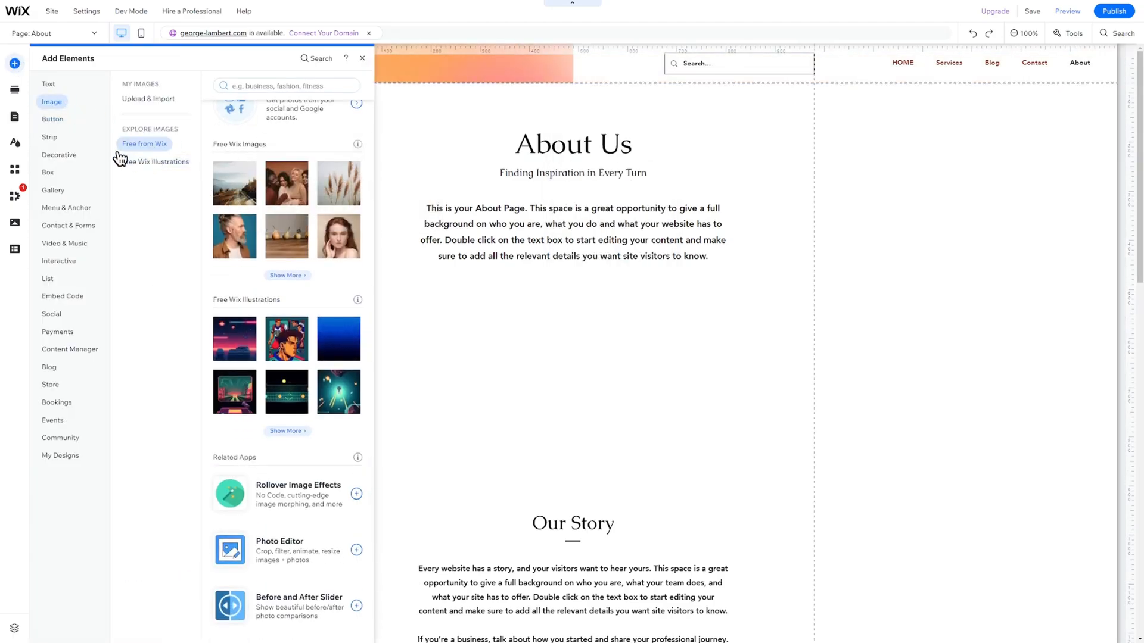
pyautogui.click(279, 86)
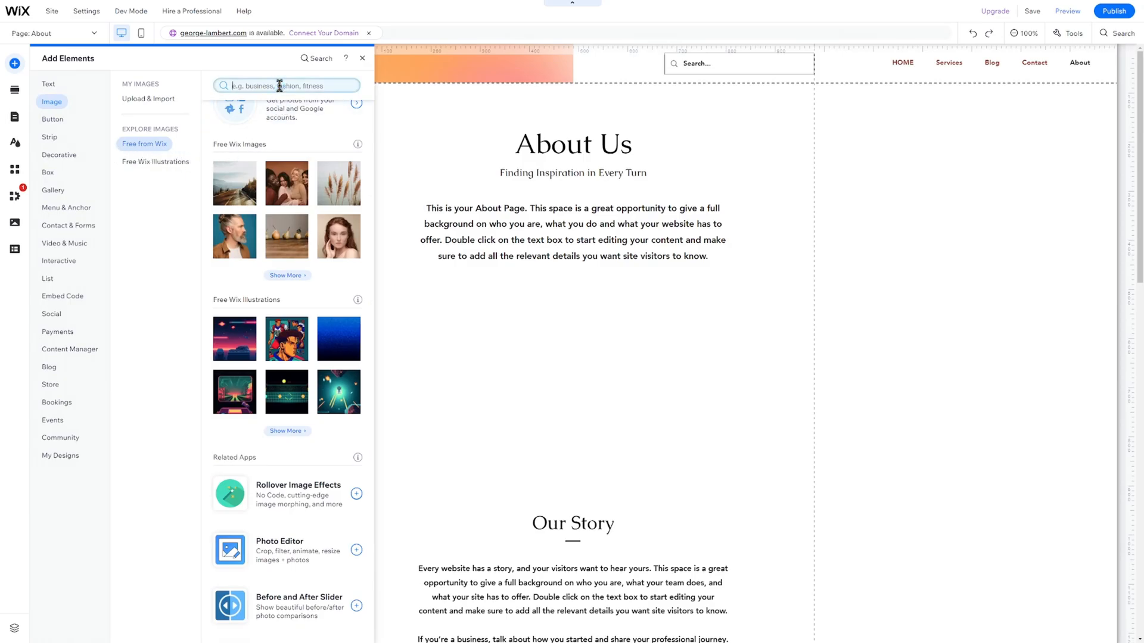
pyautogui.write('man')
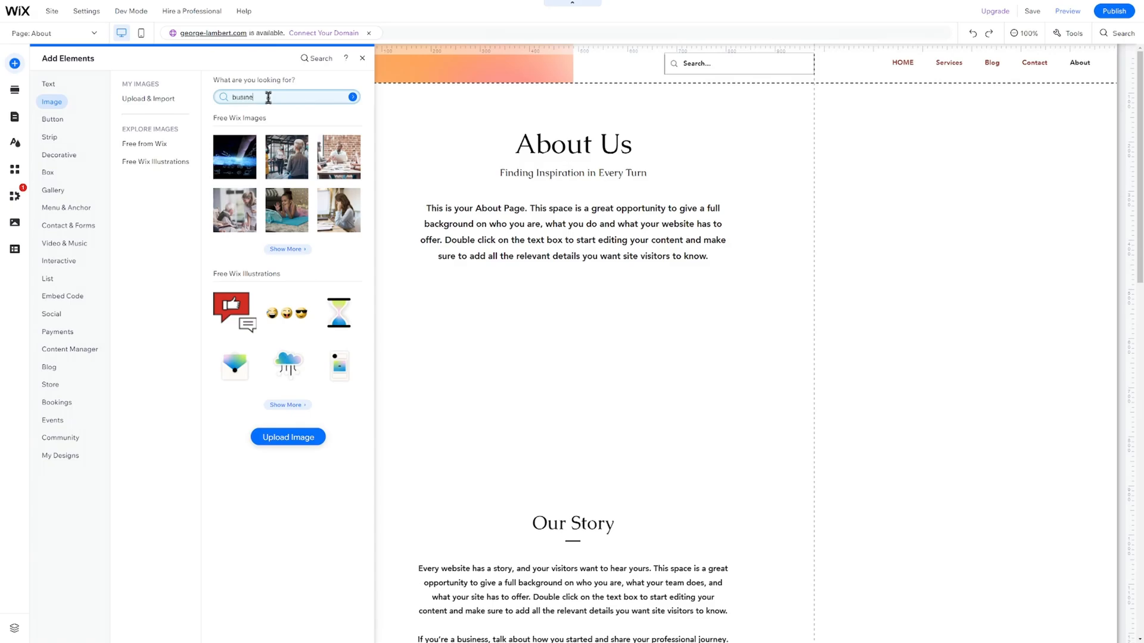
pyautogui.write('man')
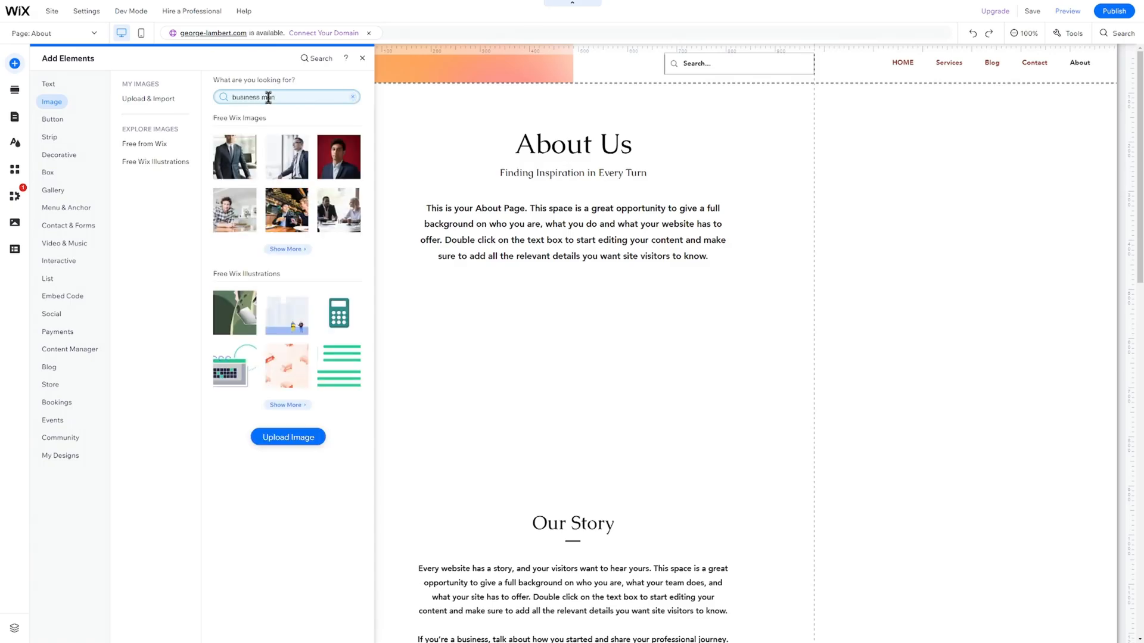
pyautogui.click(227, 149)
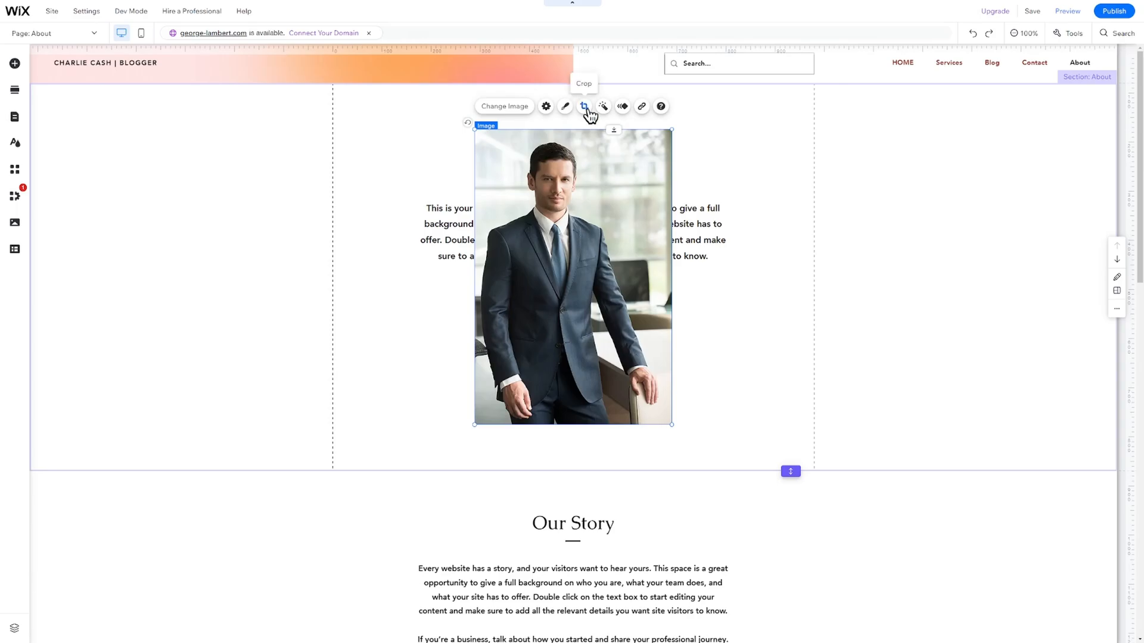
# Crop the bottom of the business-man photo to make it shorter.
pyautogui.click(587, 109)
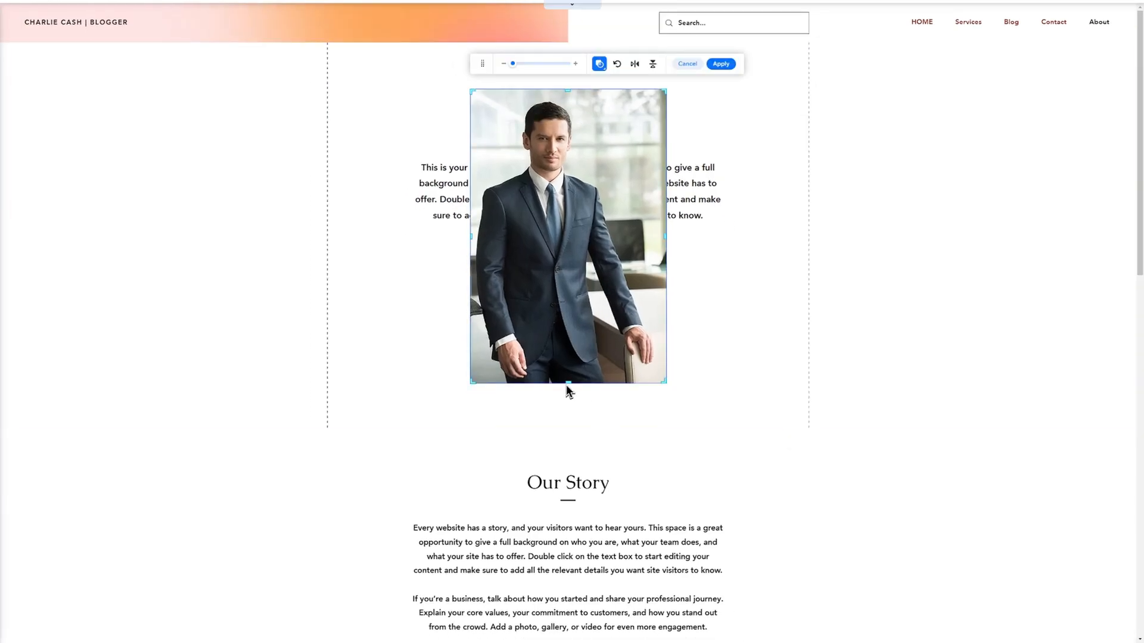
pyautogui.moveTo(567, 384); pyautogui.dragTo(589, 260)
pyautogui.click(721, 64)
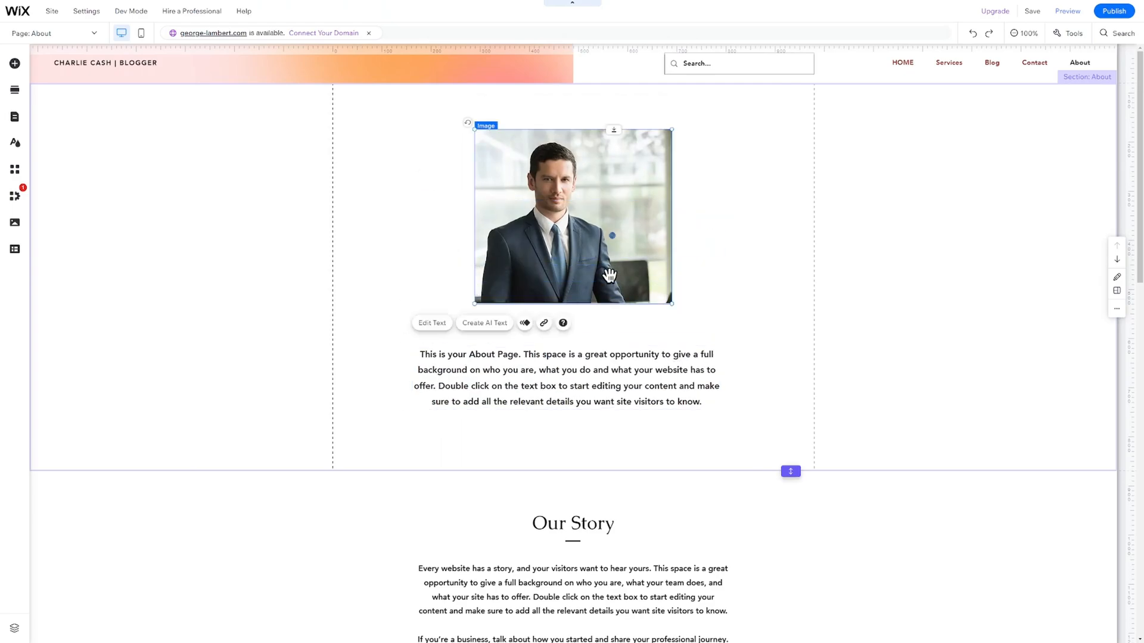
pyautogui.click(613, 143)
# In AI Text Creator, choose Social Media Consultant and describe the text as 'talented consultant'.
pyautogui.click(348, 391)
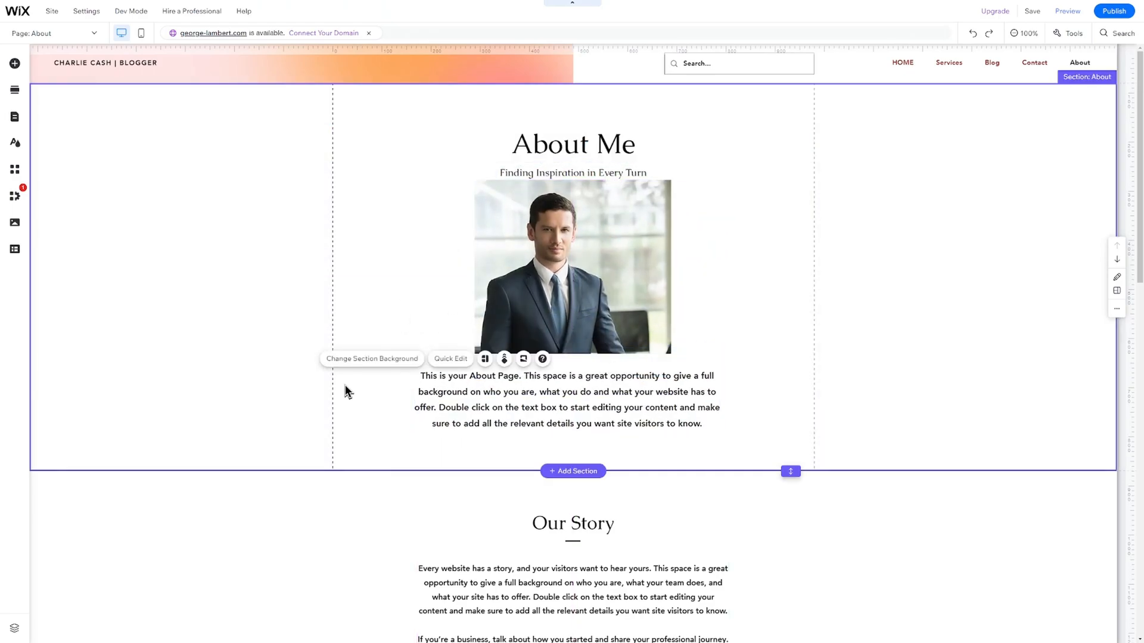
pyautogui.click(593, 400)
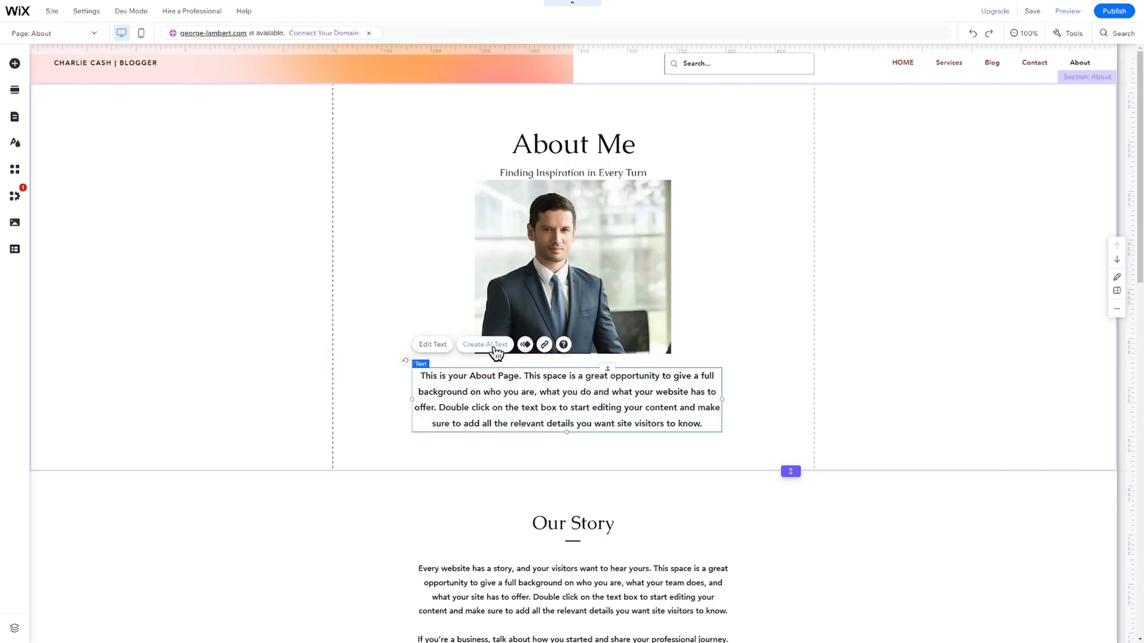
pyautogui.click(494, 347)
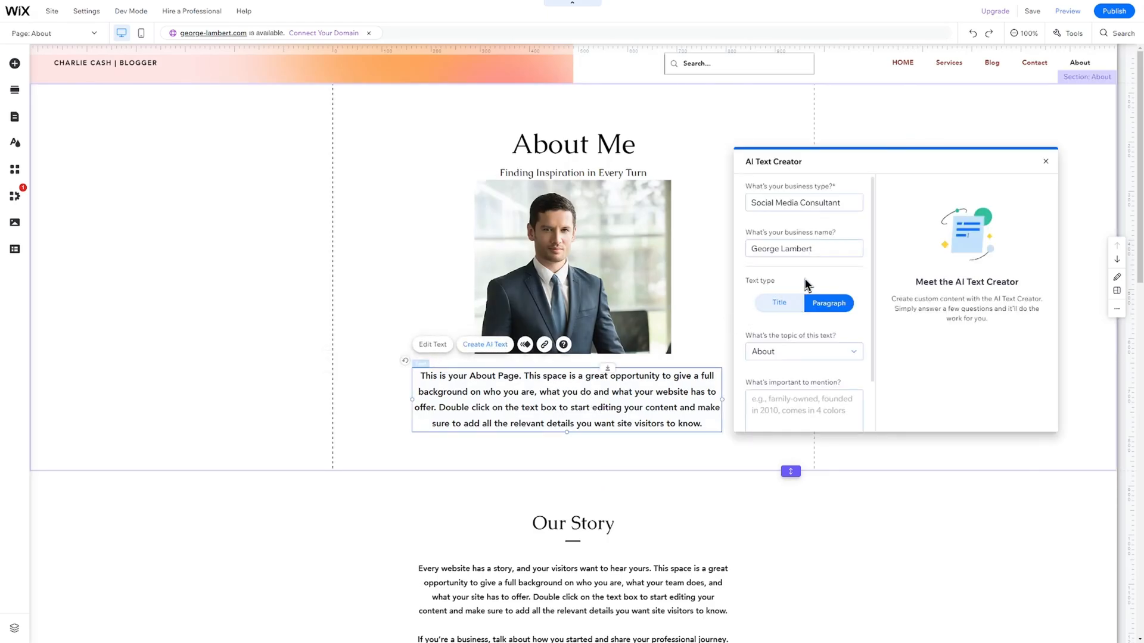
pyautogui.click(830, 203)
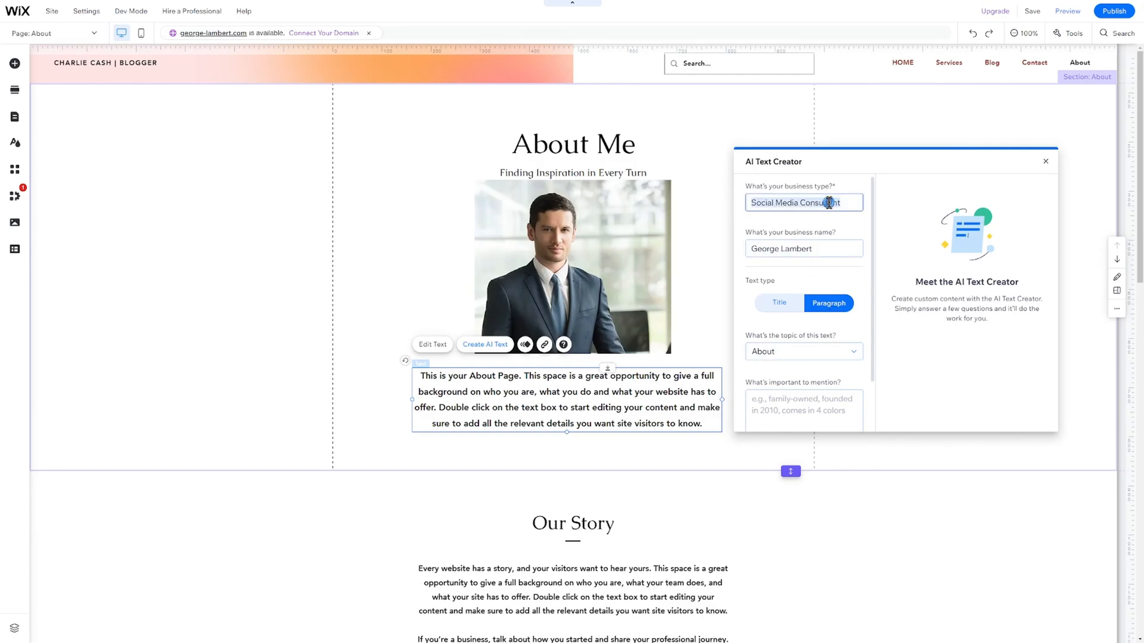
pyautogui.click(797, 412)
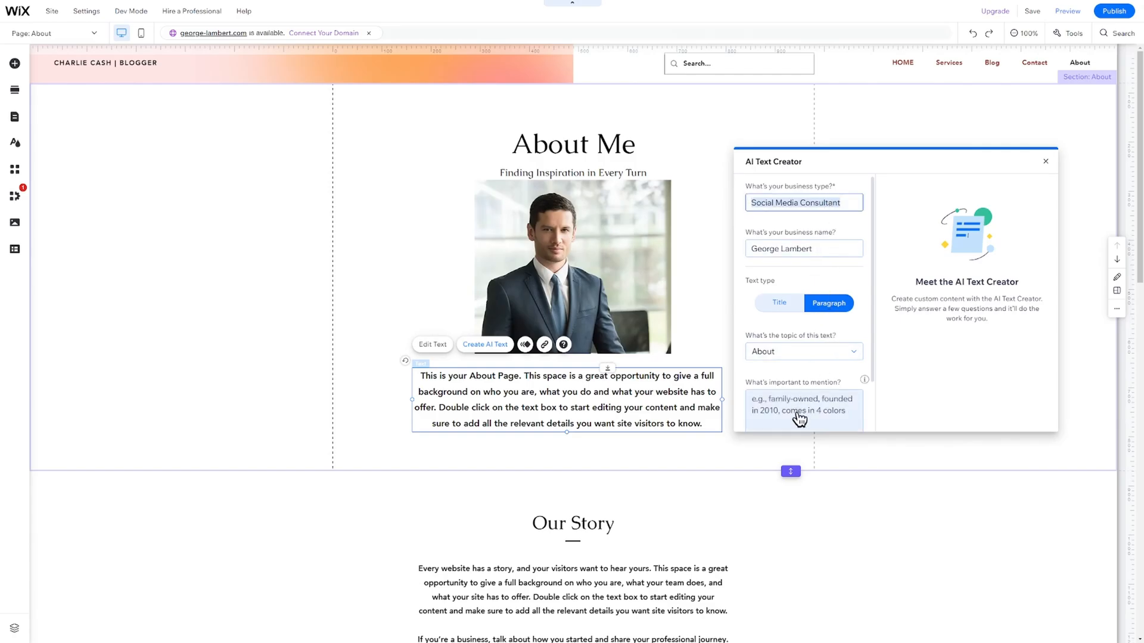
pyautogui.write('talented consultant')
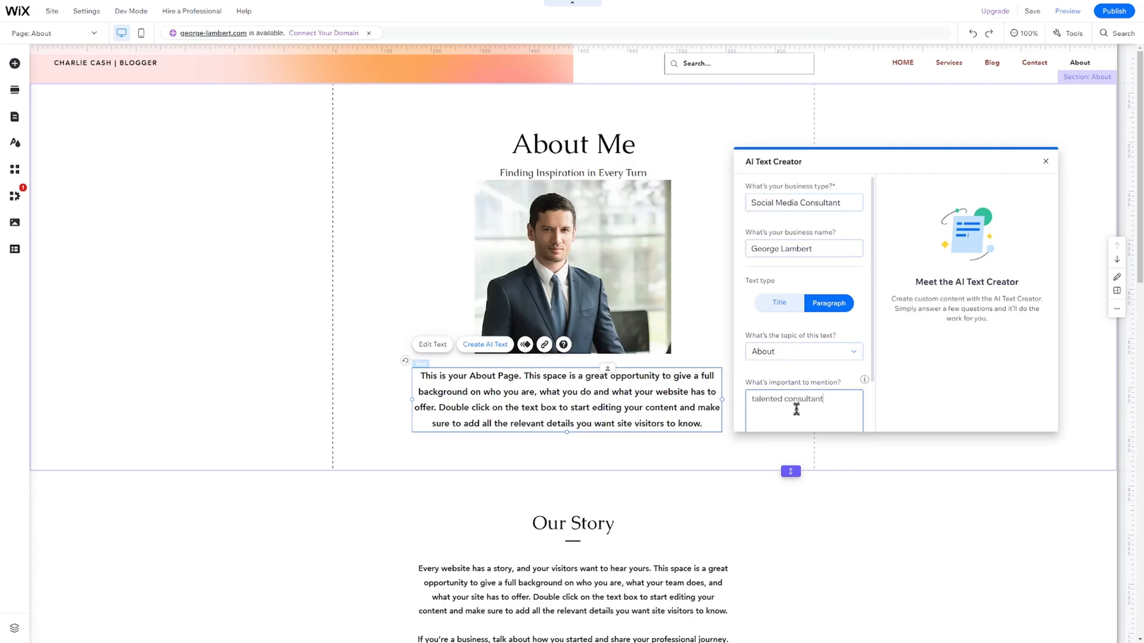
# Generate AI text and replace the About paragraph with Option 3, then edit it.
pyautogui.scroll(-1, 797, 411)
pyautogui.click(795, 413)
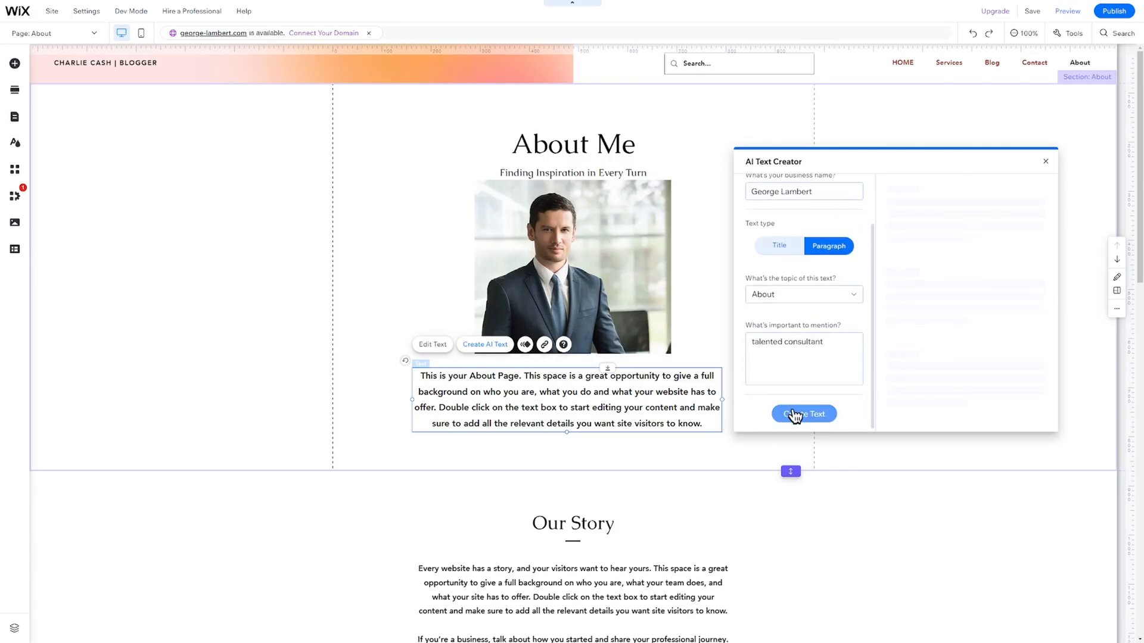
pyautogui.scroll(-8, 941, 345)
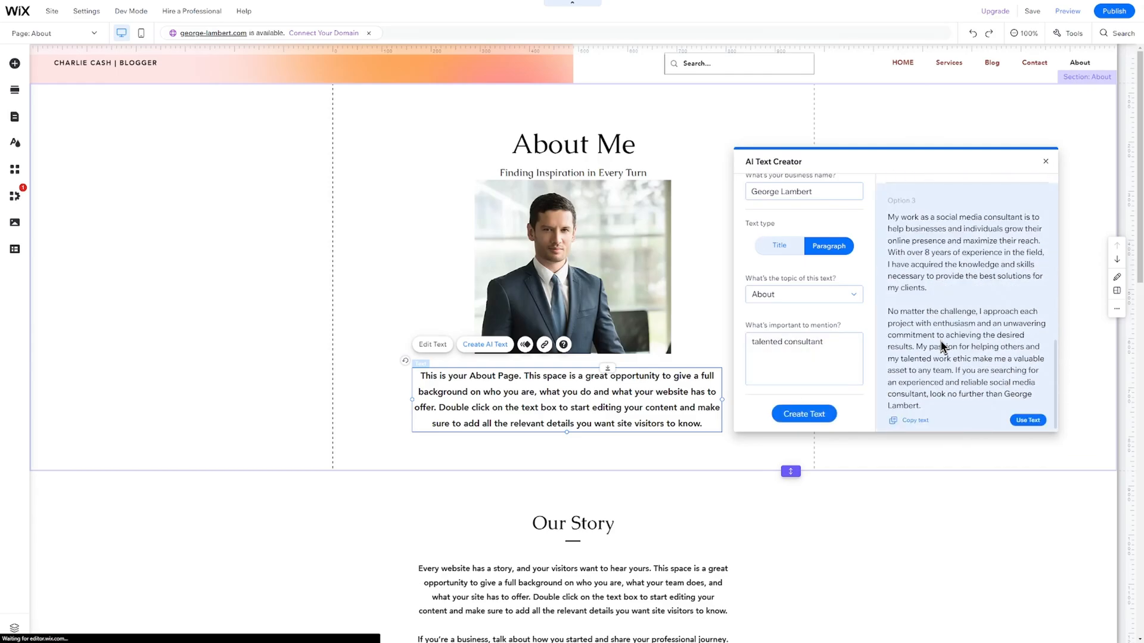
pyautogui.click(1029, 422)
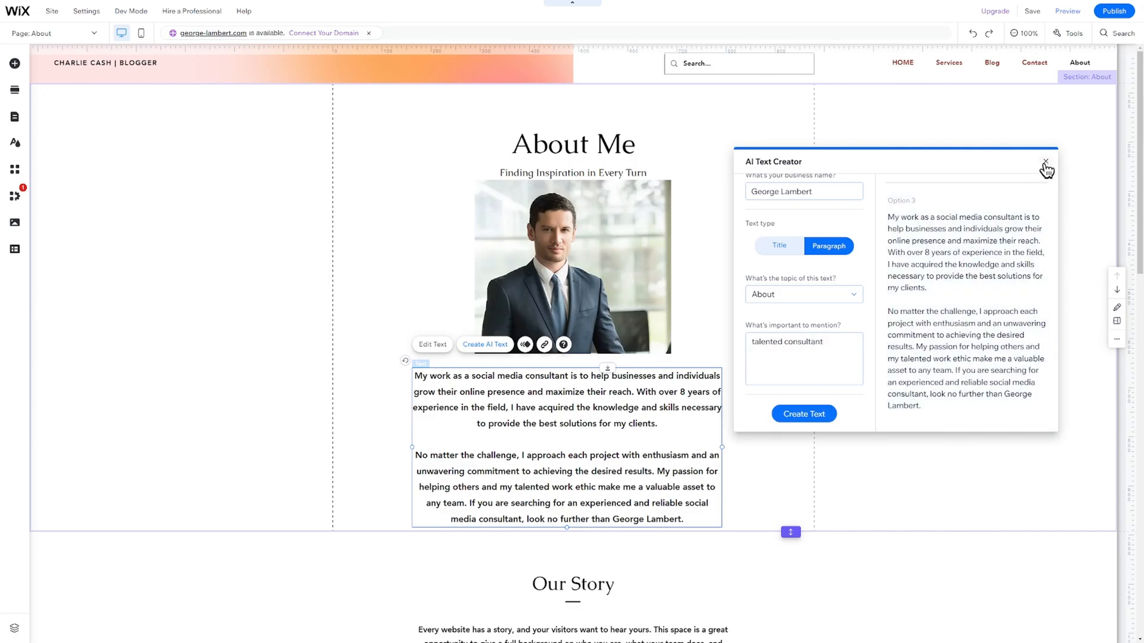
pyautogui.click(1046, 162)
pyautogui.doubleClick(643, 439)
# Remove the blank line between the paragraphs and switch to the Blog page.
pyautogui.press('BackSpace')
pyautogui.click(347, 449)
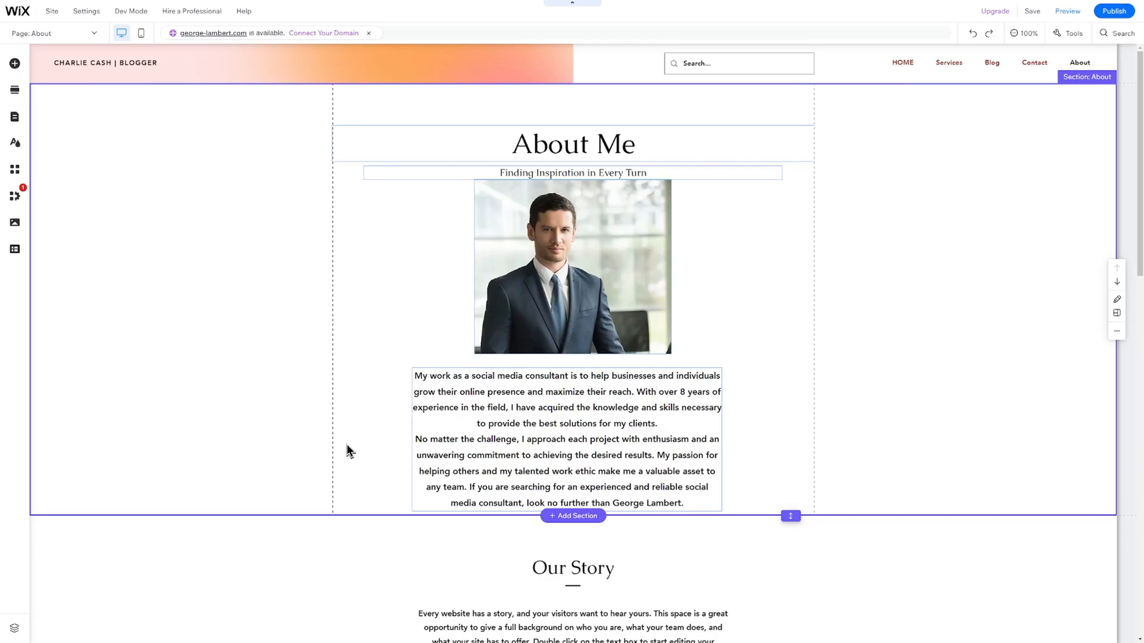
pyautogui.click(77, 38)
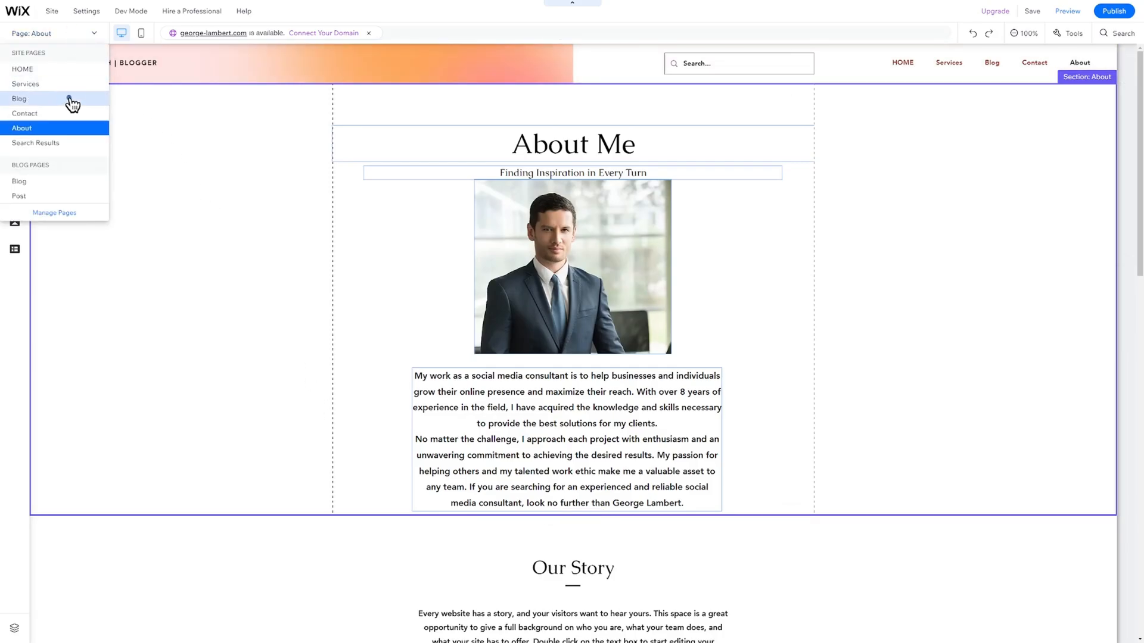
pyautogui.click(70, 98)
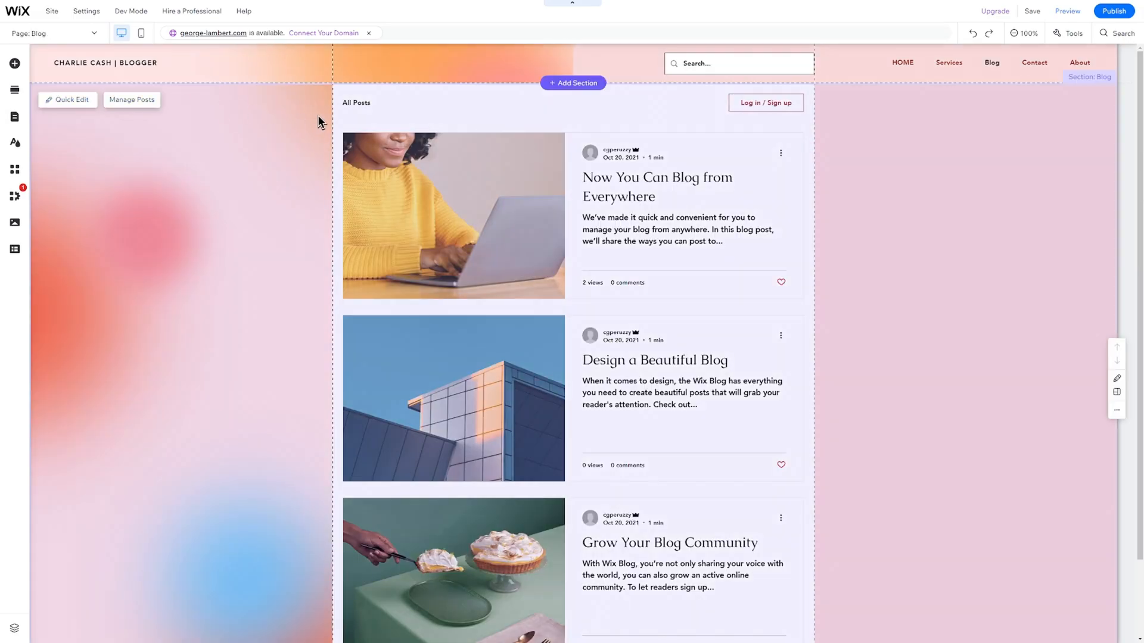
# Select the blog section and open Manage Posts in the Dashboard's Blog Overview.
pyautogui.click(188, 143)
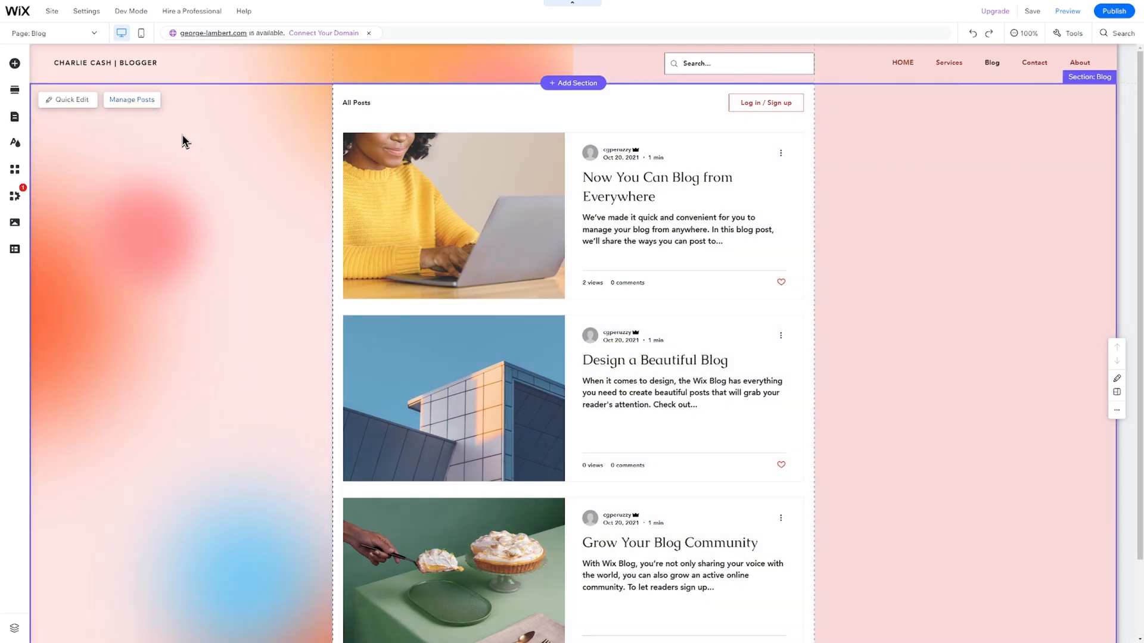
pyautogui.click(136, 100)
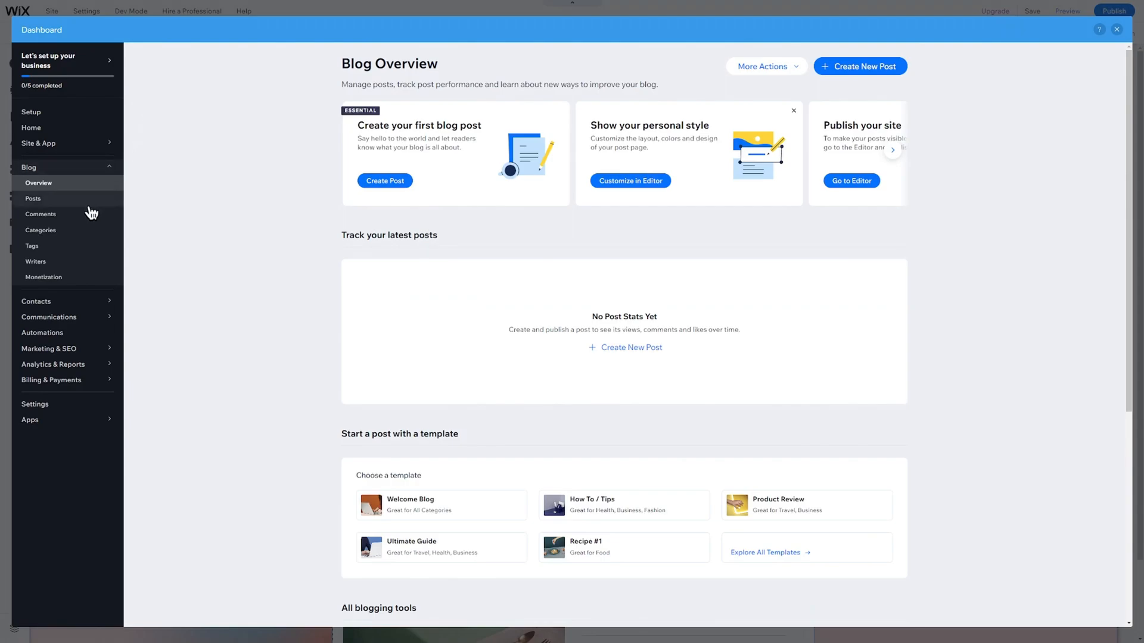
pyautogui.click(47, 170)
# Create a new blog post titled 'Your first blog' and add its body text.
pyautogui.click(45, 169)
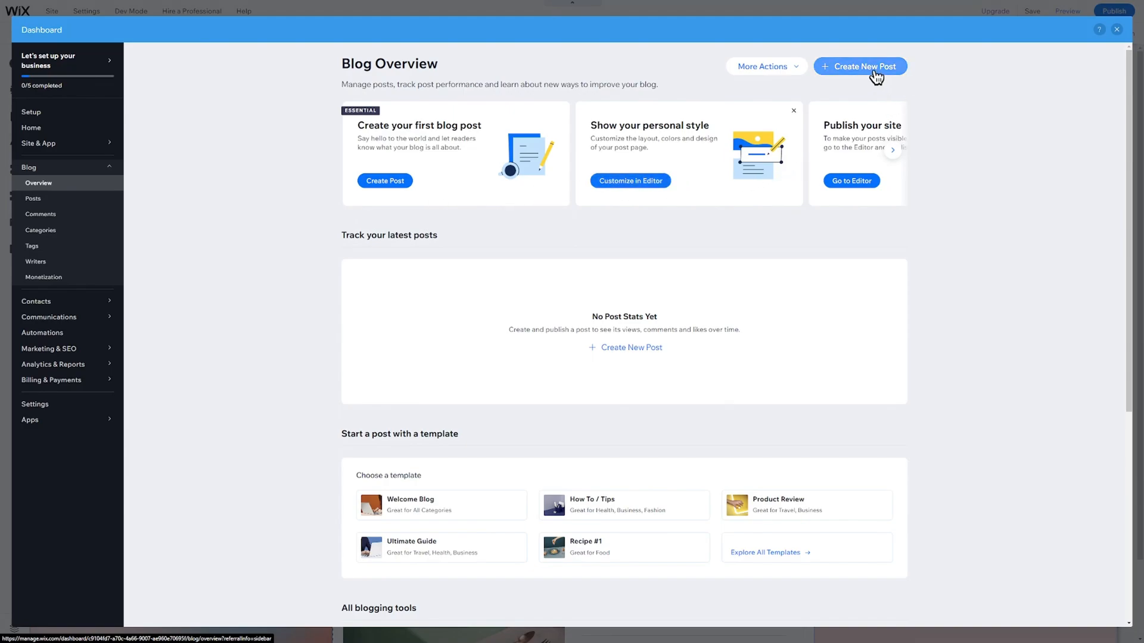
pyautogui.click(875, 68)
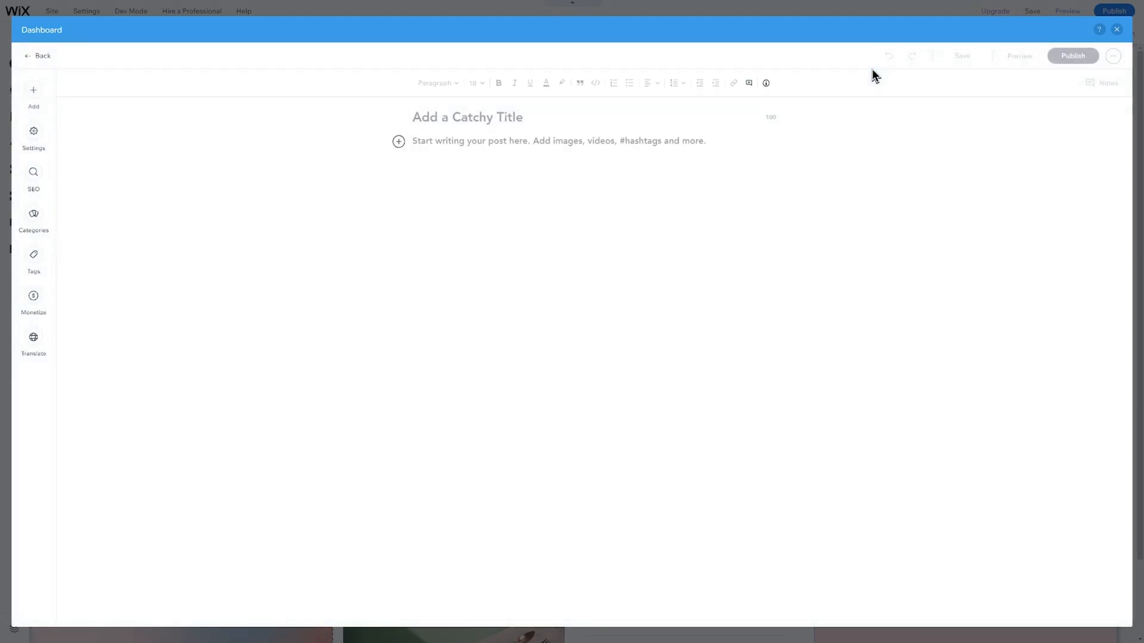
pyautogui.write('Your ')
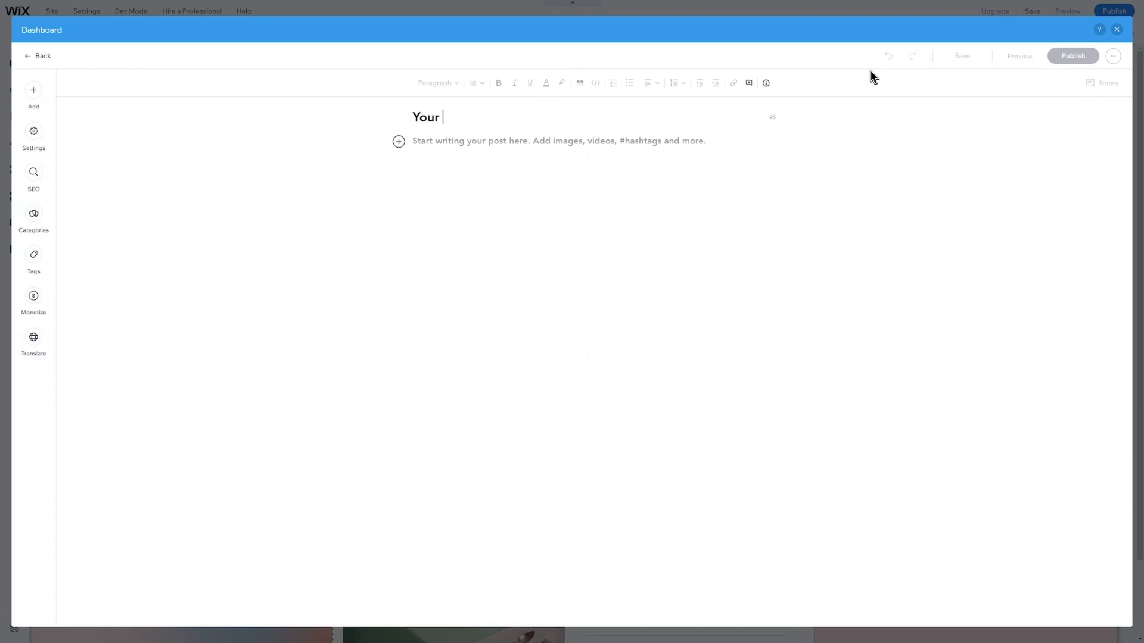
pyautogui.write('first blog')
pyautogui.press('Return')
pyautogui.write('Yo')
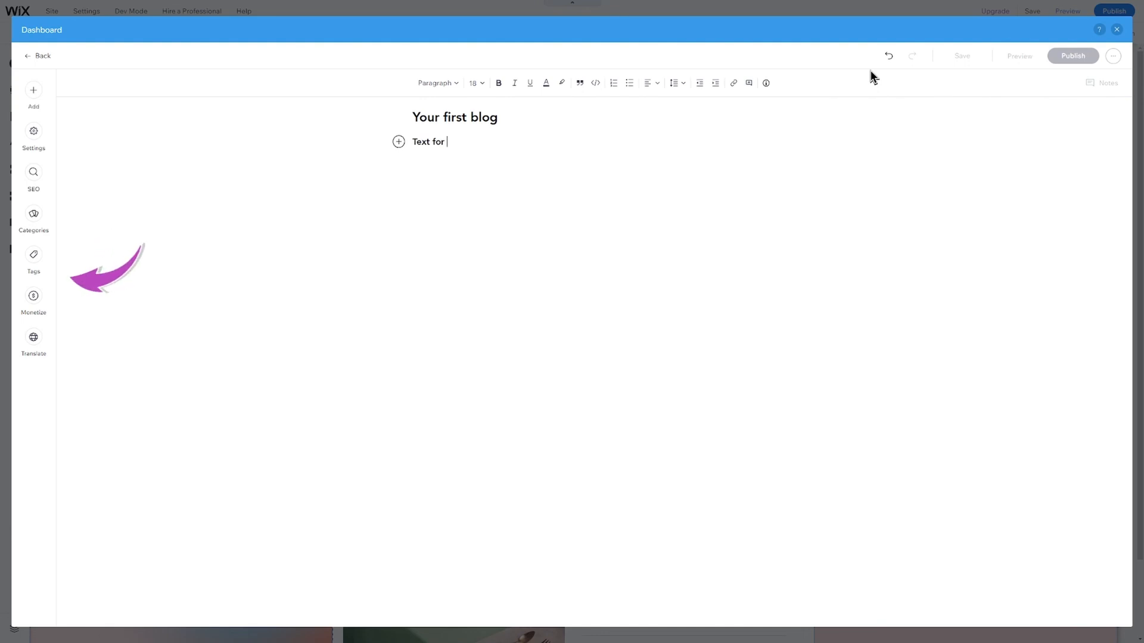
pyautogui.write('xt for your first blog')
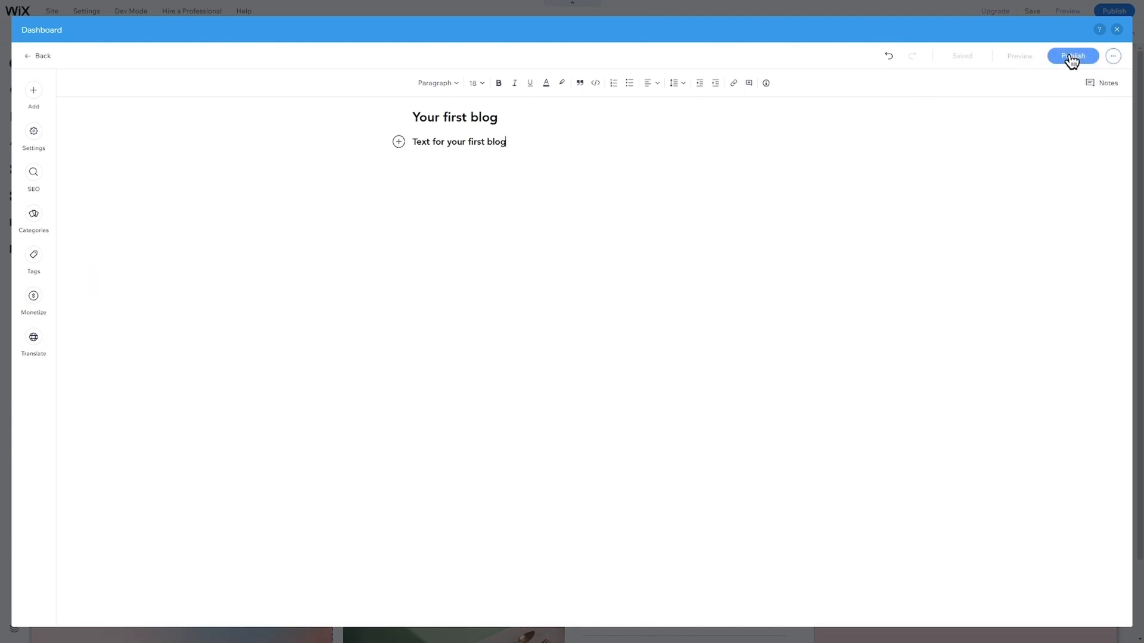
# Publish the post, dismiss the confirmation, and view the blog's Comments list.
pyautogui.click(1071, 59)
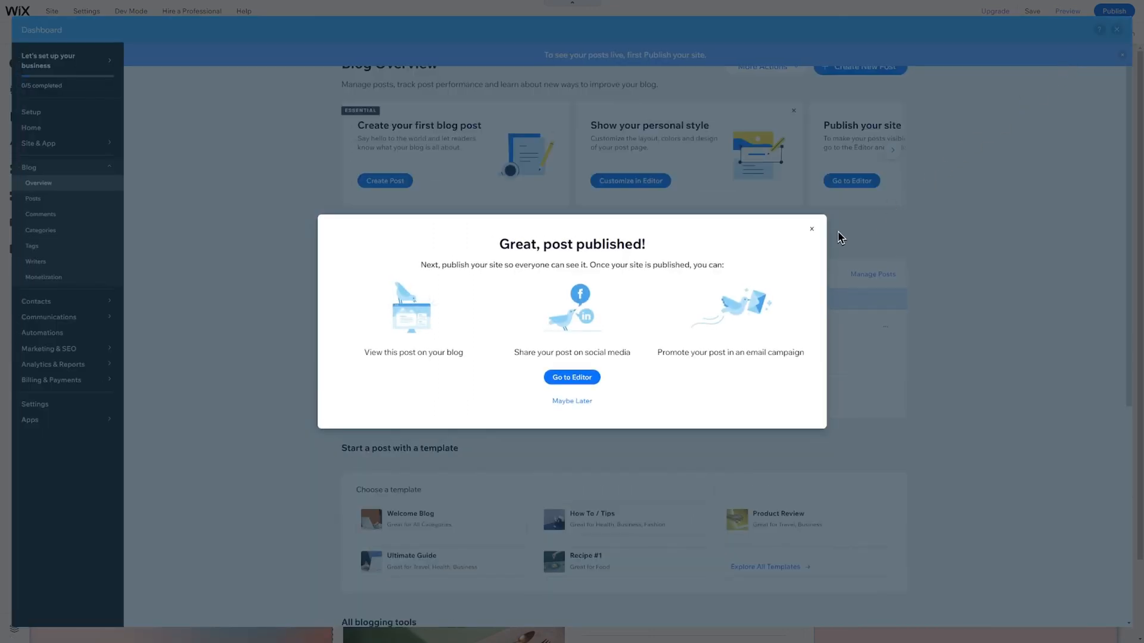
pyautogui.click(812, 229)
pyautogui.click(90, 217)
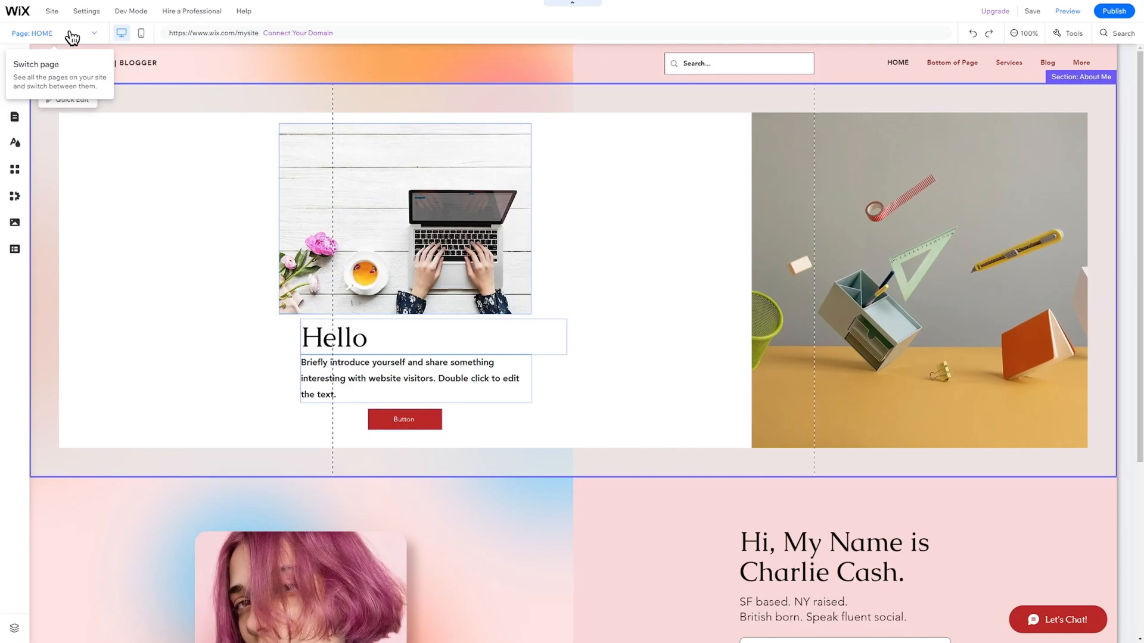
# Go to the Contact page and change its heading to 'Contact me'.
pyautogui.click(65, 34)
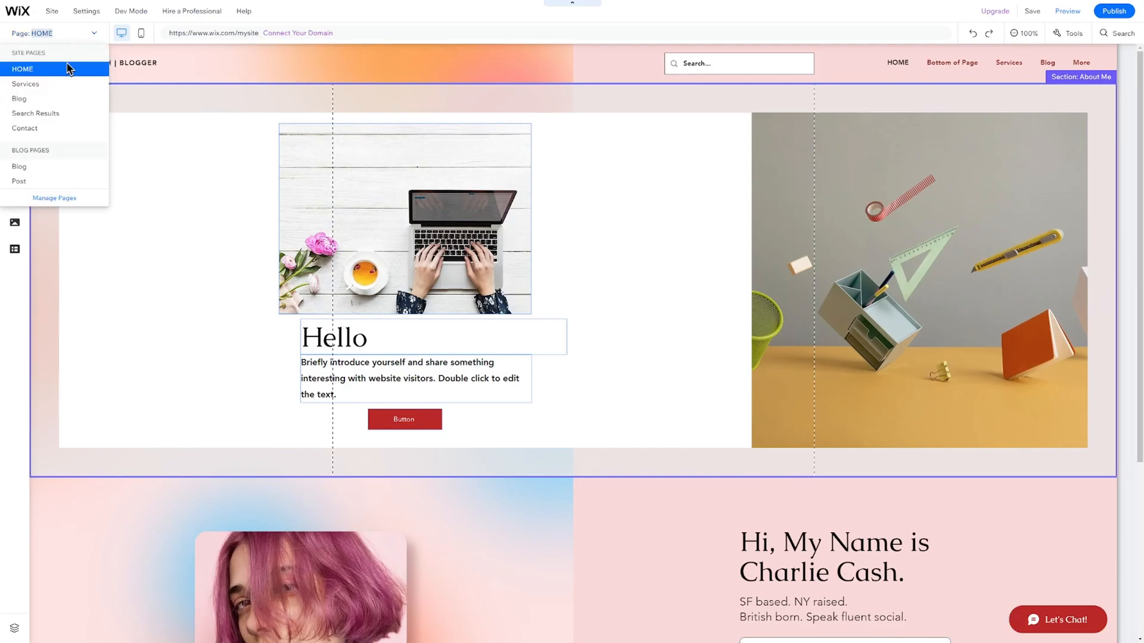
pyautogui.click(60, 132)
pyautogui.click(621, 156)
pyautogui.click(621, 156)
pyautogui.write('me')
pyautogui.click(416, 345)
# Change the contact address text to 'New York'.
pyautogui.click(238, 376)
pyautogui.click(239, 377)
pyautogui.write('New York')
pyautogui.click(242, 381)
# Inspect the contact form's First Name, Message, Send and thank-you elements, then bring up Add New Field.
pyautogui.click(756, 309)
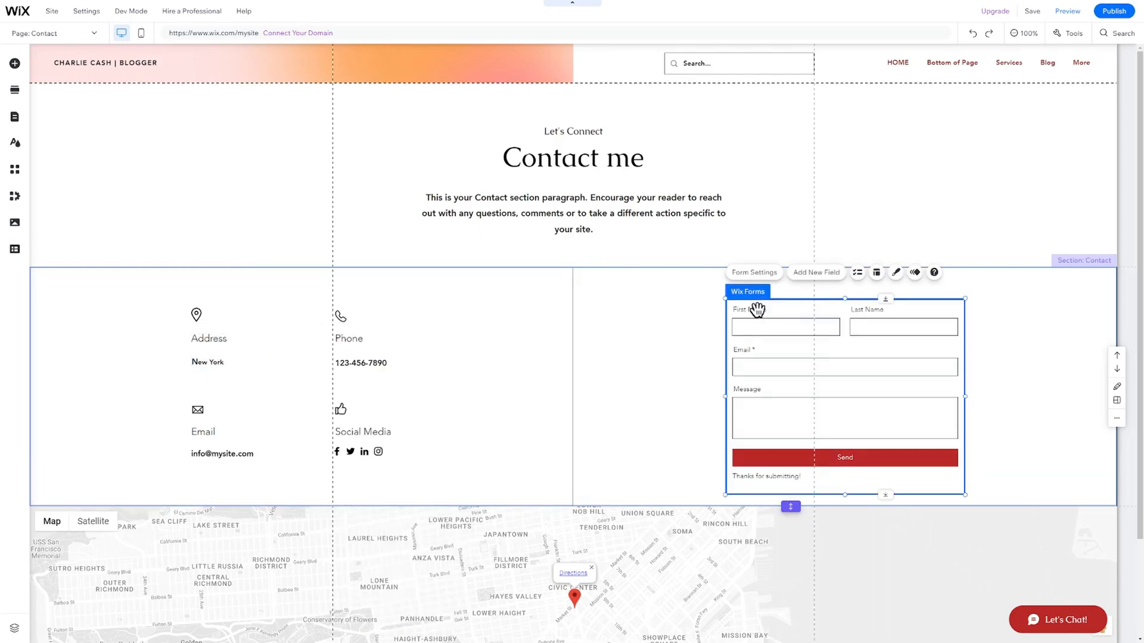
pyautogui.click(757, 309)
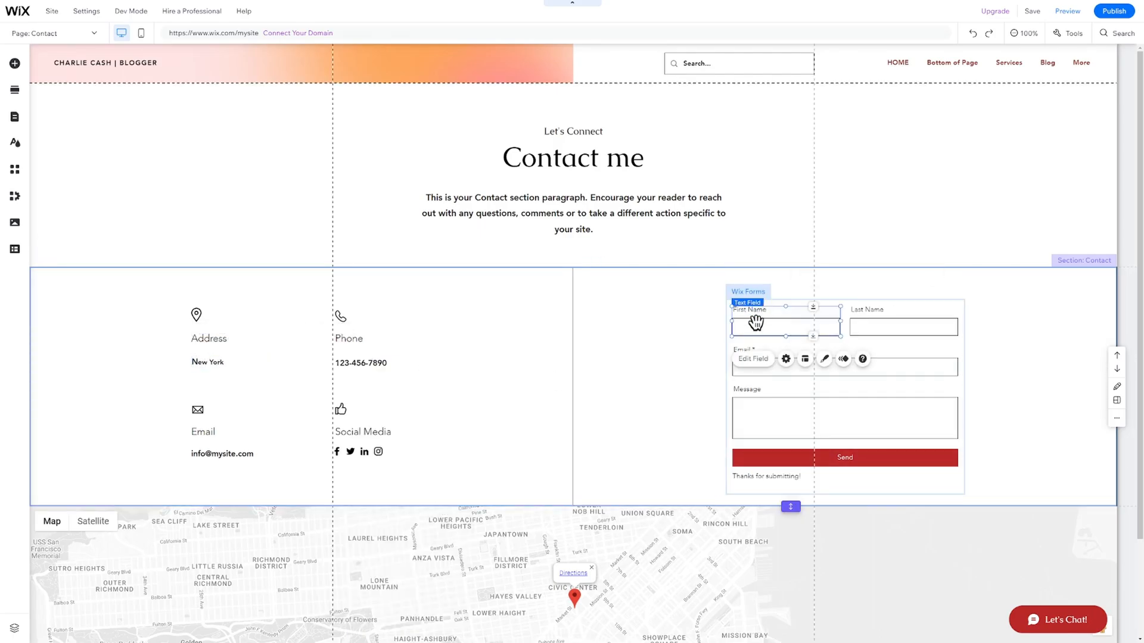
pyautogui.doubleClick(755, 324)
pyautogui.scroll(-3, 651, 432)
pyautogui.click(708, 321)
pyautogui.click(781, 423)
pyautogui.click(782, 455)
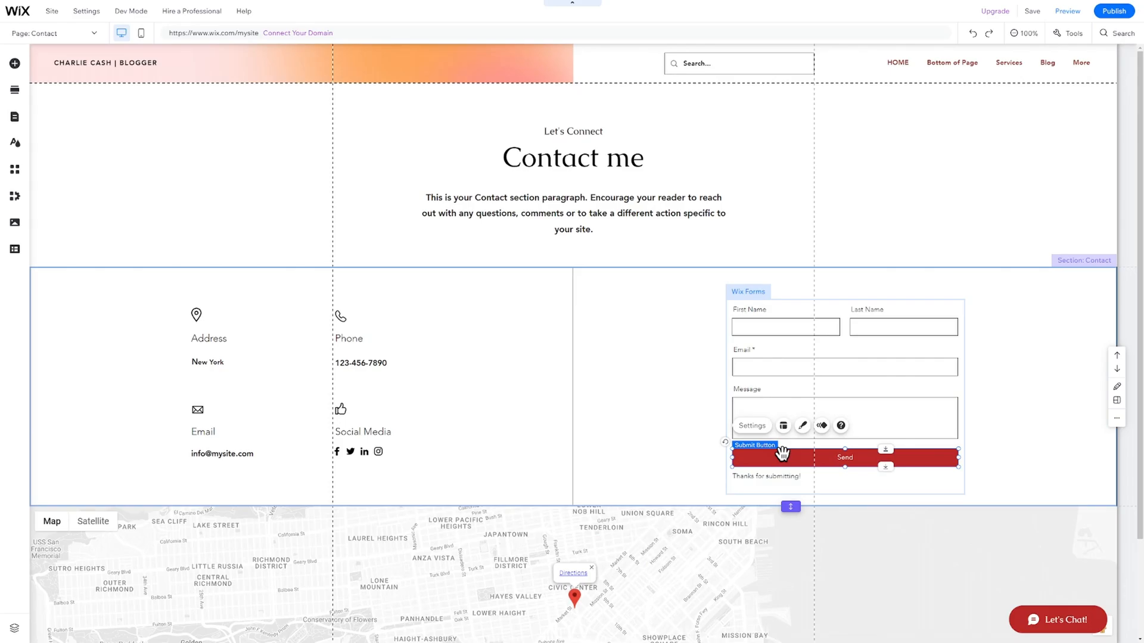
pyautogui.click(778, 477)
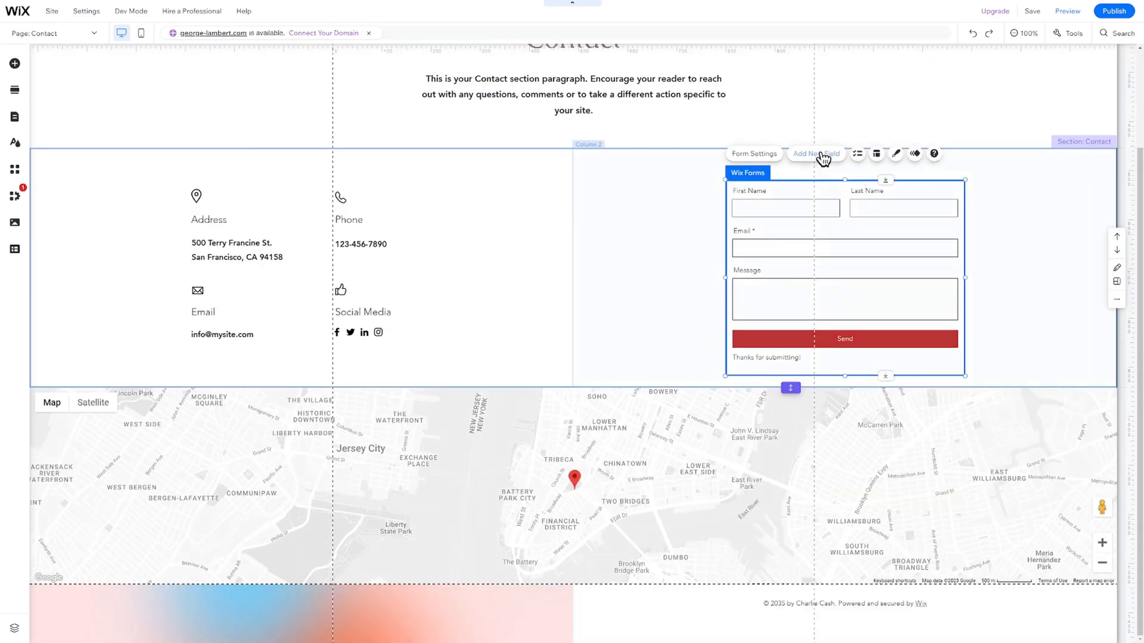
pyautogui.click(818, 155)
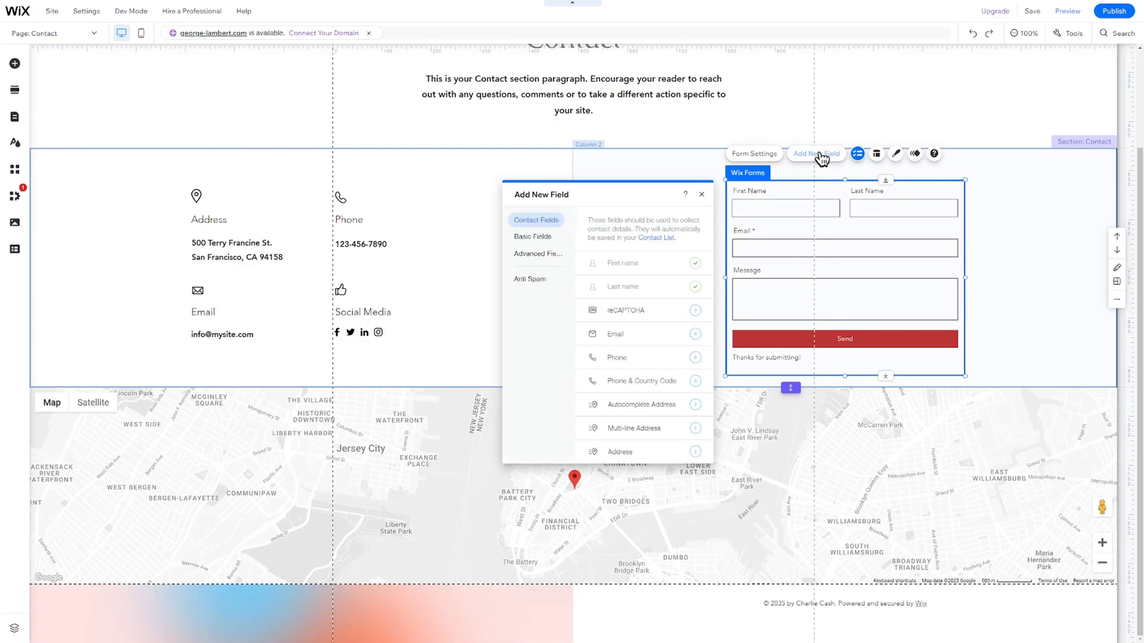
# Add a Phone field, create a submissions table in Form Settings, and start email notification setup.
pyautogui.click(695, 357)
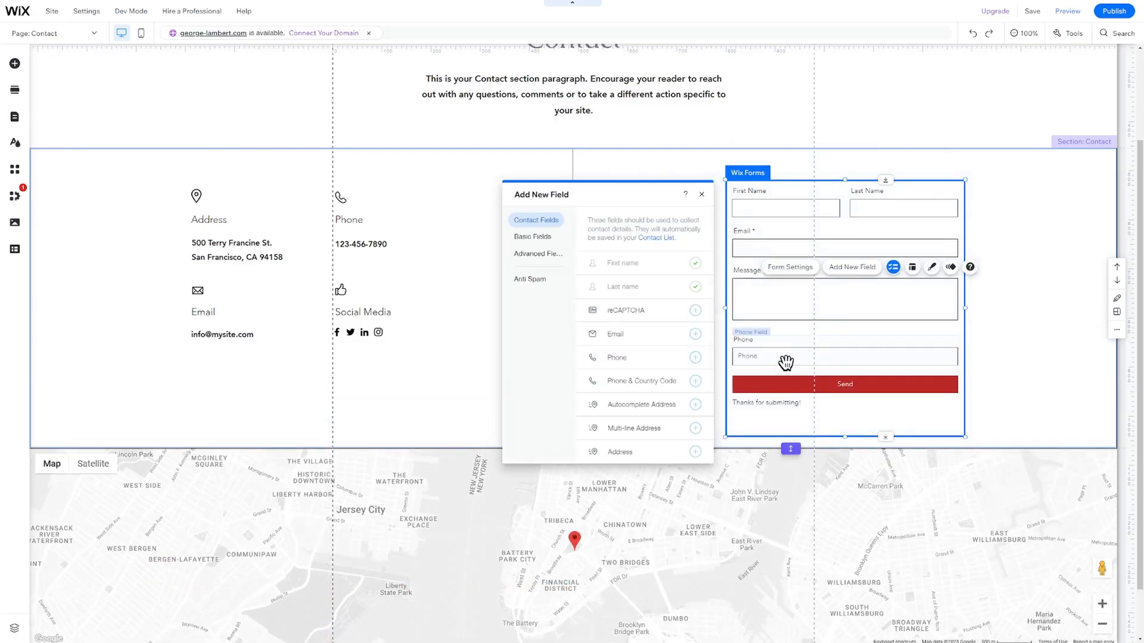
pyautogui.scroll(2, 759, 410)
pyautogui.click(875, 458)
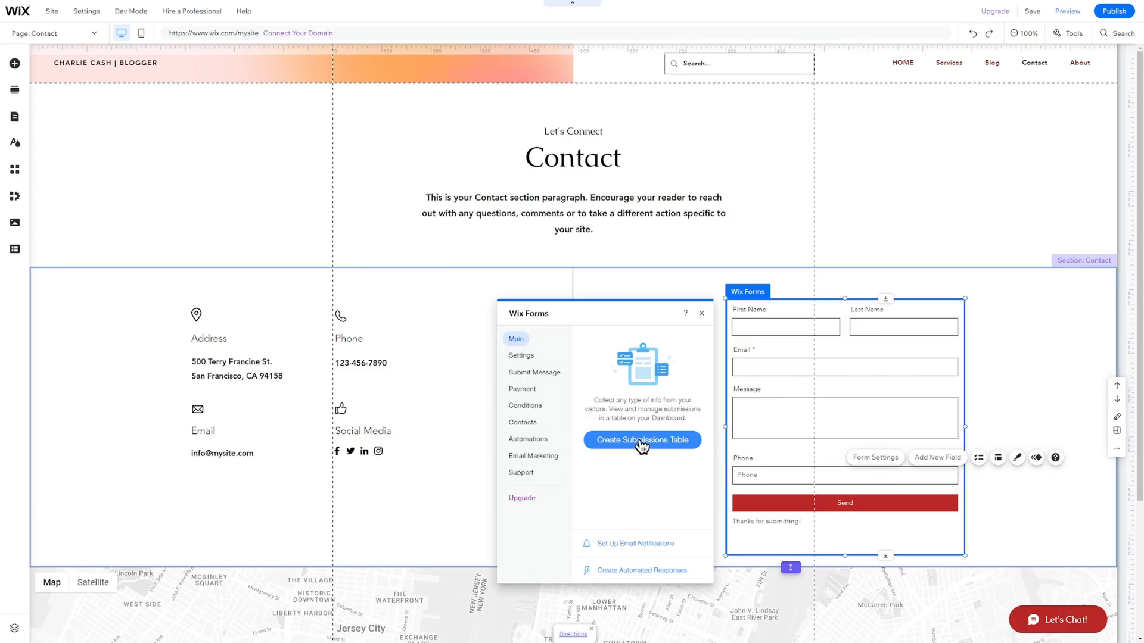
pyautogui.click(641, 442)
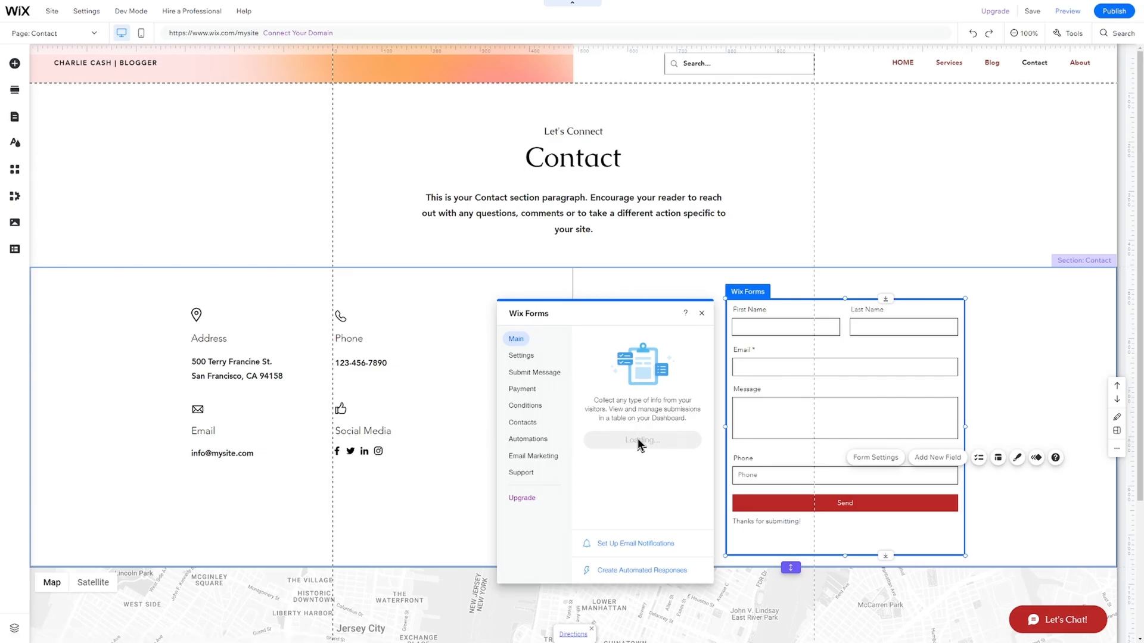
pyautogui.click(658, 544)
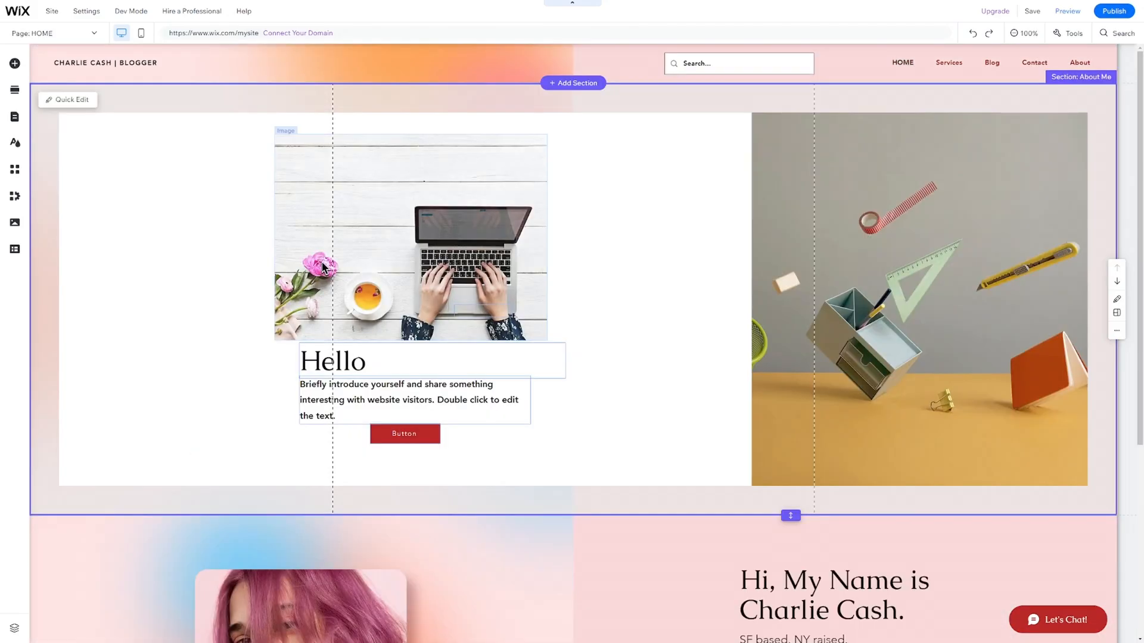
# Switch to the Services page and select the repeater of service cards.
pyautogui.click(82, 34)
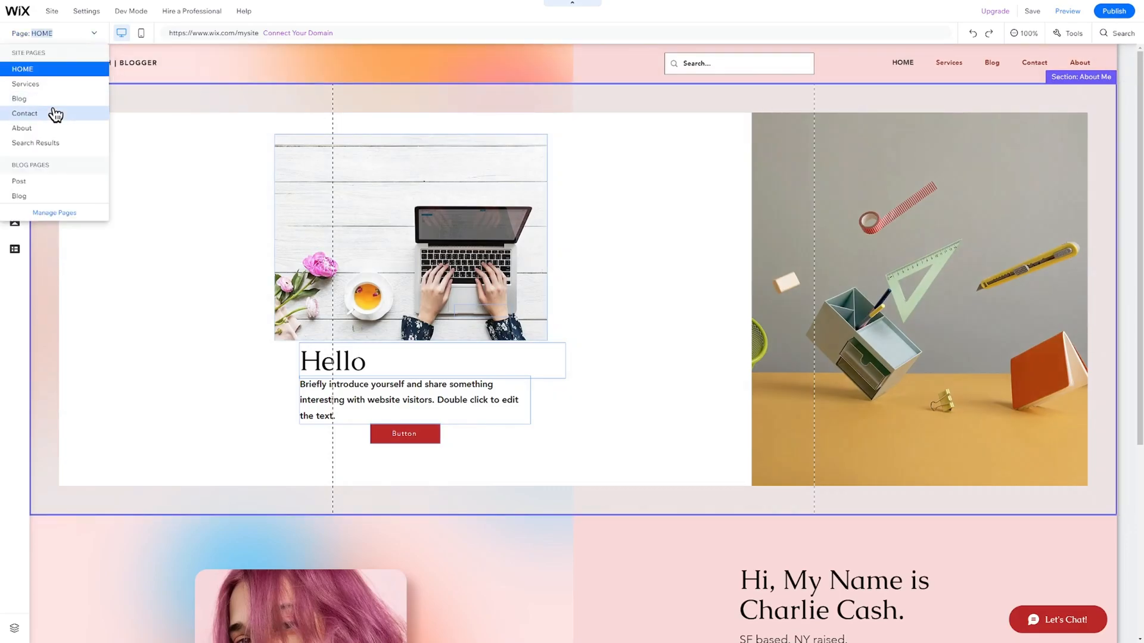
pyautogui.click(36, 84)
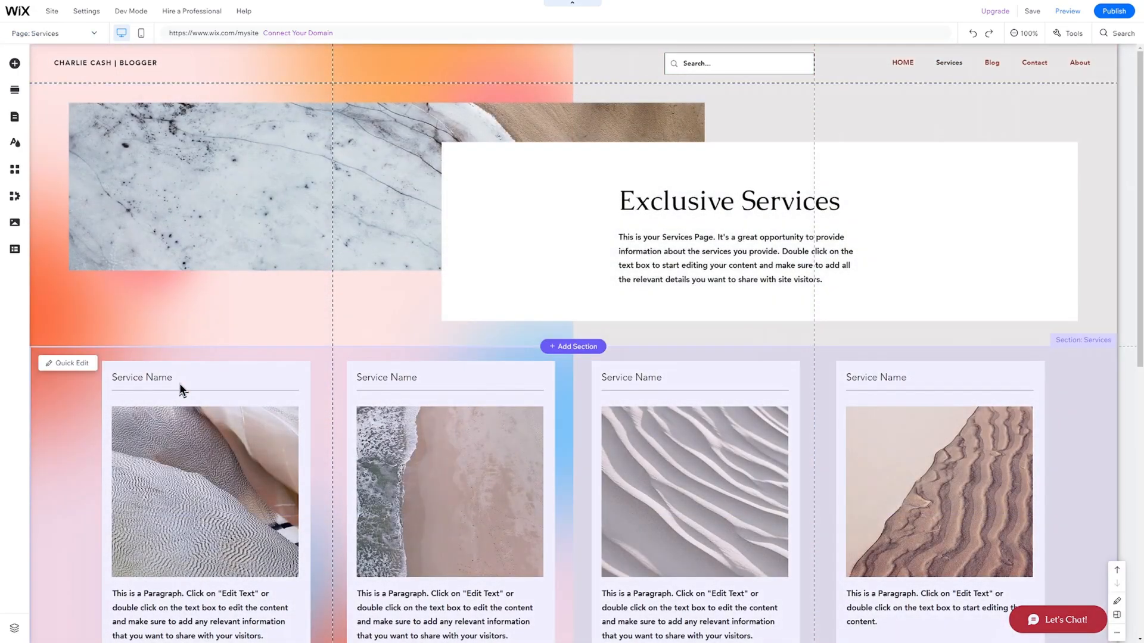
pyautogui.click(180, 381)
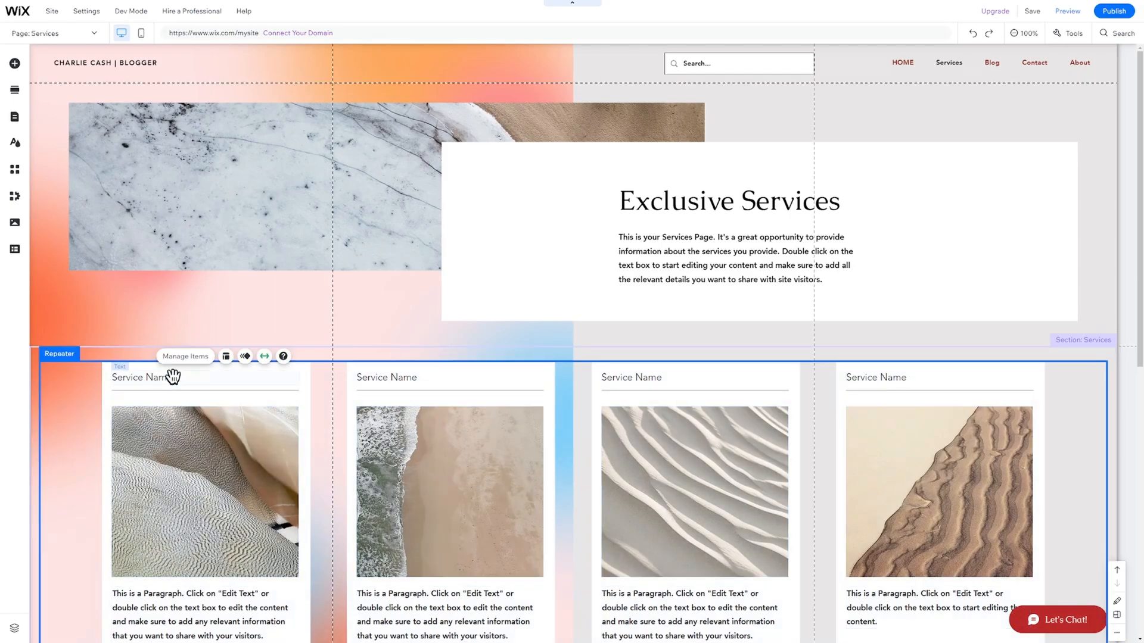
# Rename the first three cards Twitter, Facebook and Instagram promotions, then begin editing the fourth title.
pyautogui.doubleClick(173, 376)
pyautogui.write('Twitter promotions')
pyautogui.doubleClick(462, 378)
pyautogui.write('Facebook promotions')
pyautogui.doubleClick(737, 378)
pyautogui.write('Instagram promotions')
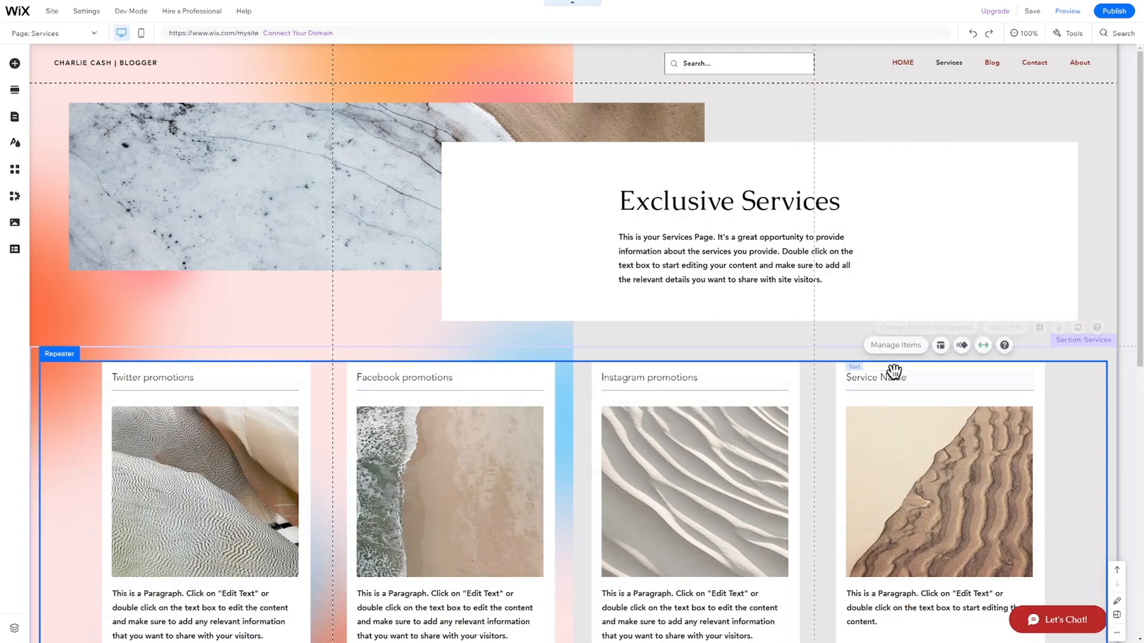
pyautogui.doubleClick(894, 378)
# Title the fourth card 'Reddit promotions' and give the header column the blue building background.
pyautogui.write('Re')
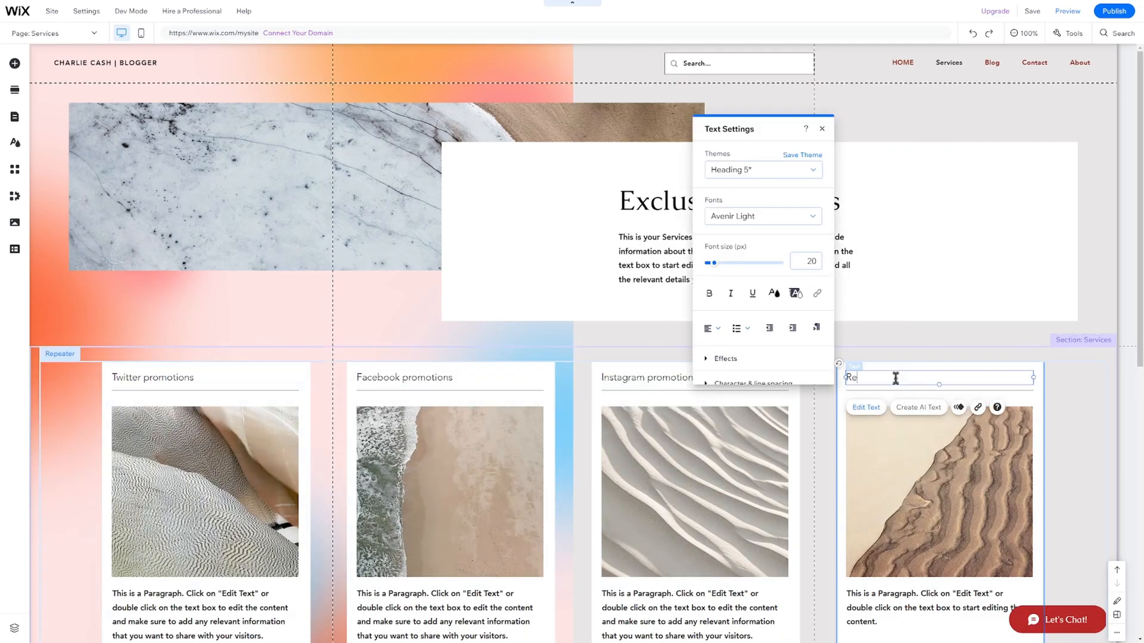
pyautogui.write('ddit promotions')
pyautogui.click(393, 242)
pyautogui.click(189, 116)
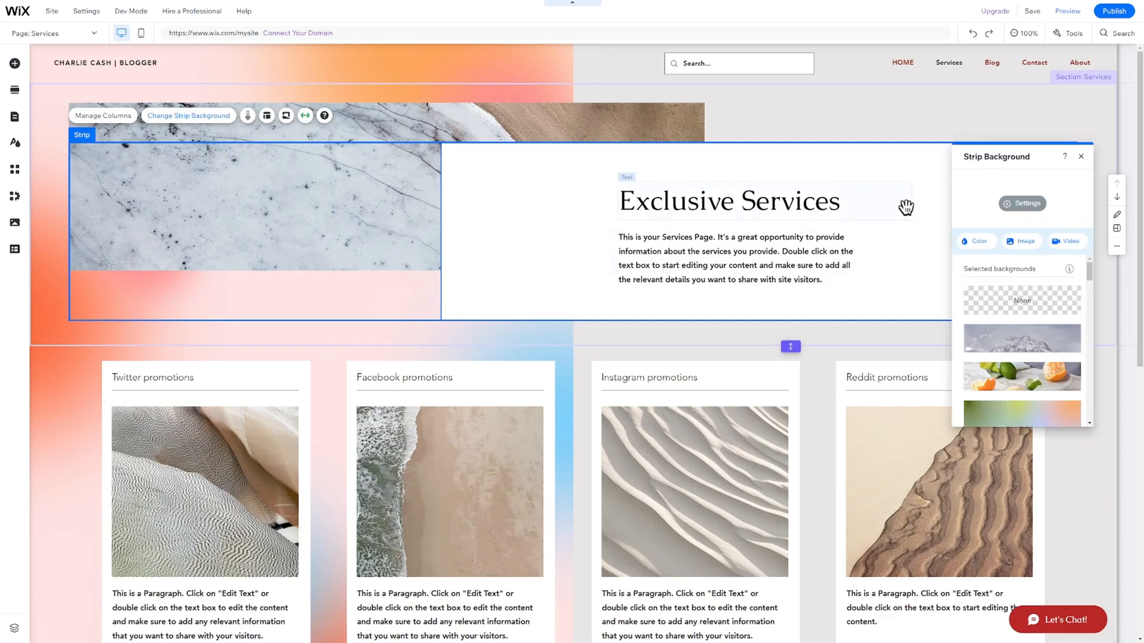
pyautogui.scroll(-5, 1008, 292)
pyautogui.click(1008, 288)
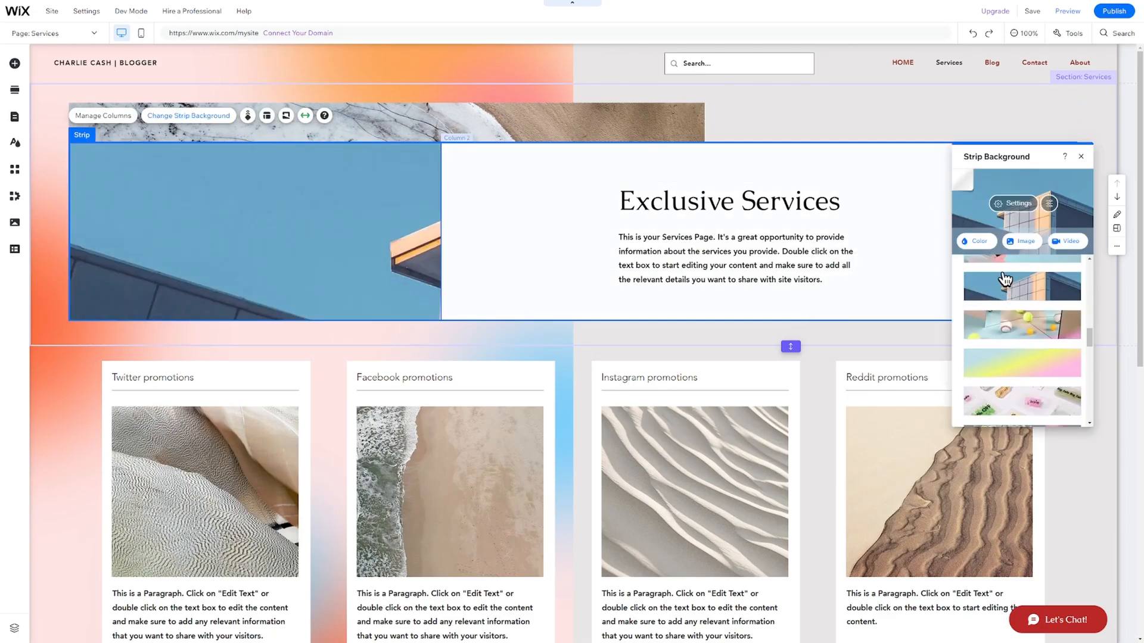
# Apply the same blue building image as the outer header strip's background.
pyautogui.click(498, 134)
pyautogui.click(188, 76)
pyautogui.scroll(-3, 1013, 314)
pyautogui.click(1016, 298)
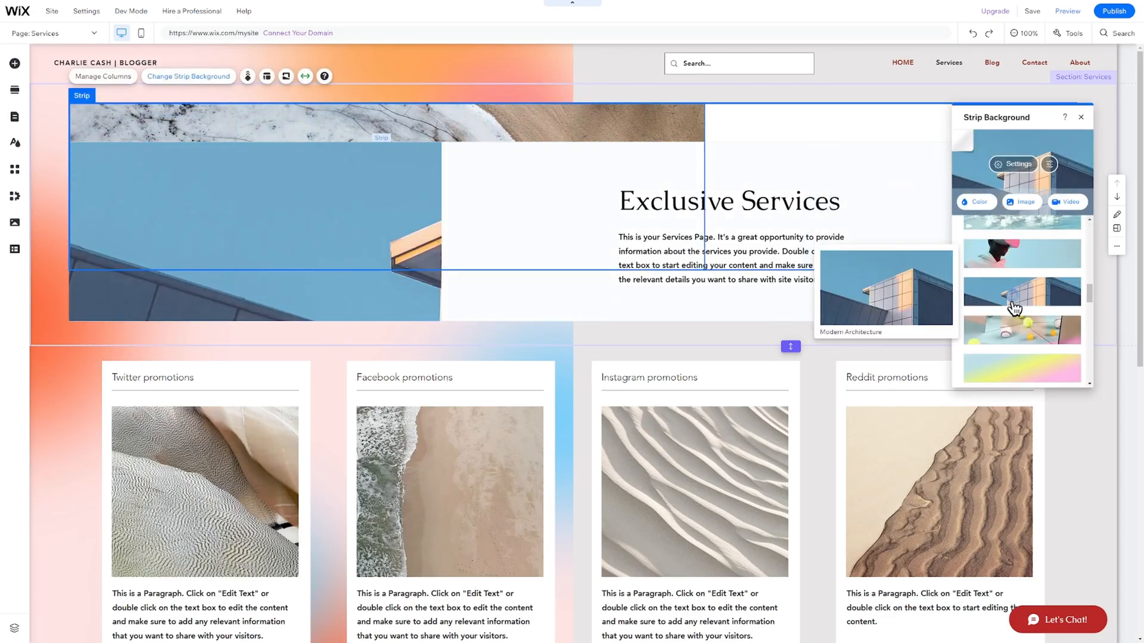
pyautogui.click(316, 291)
# Delete the header's image column, leaving Exclusive Services on white, and select the service cards section.
pyautogui.click(311, 292)
pyautogui.press('Delete')
pyautogui.click(311, 291)
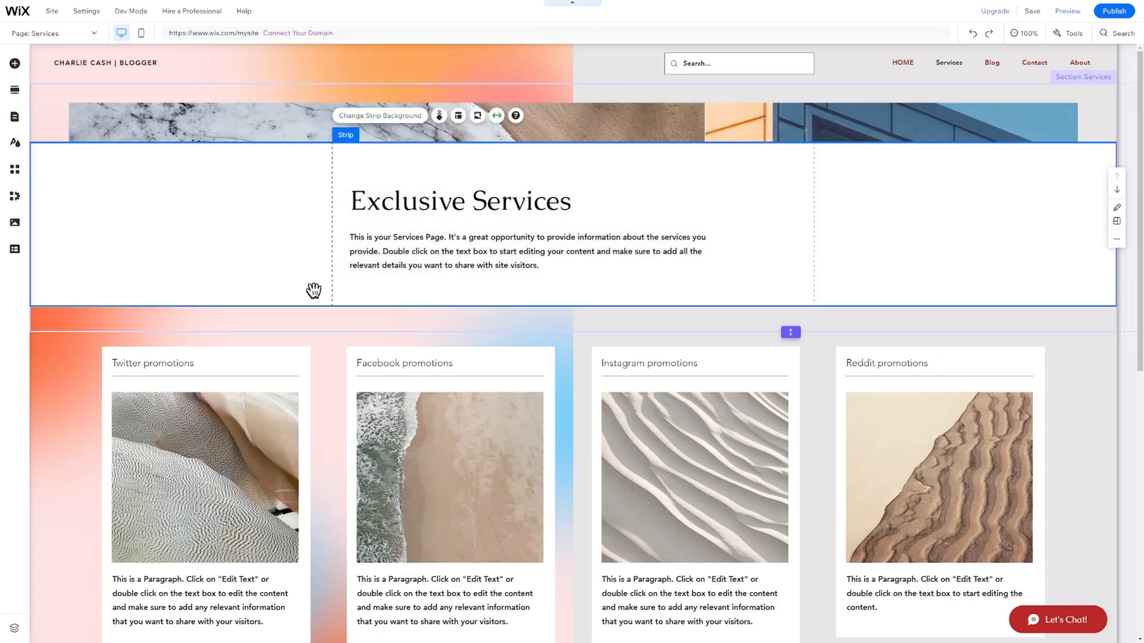
pyautogui.press('Delete')
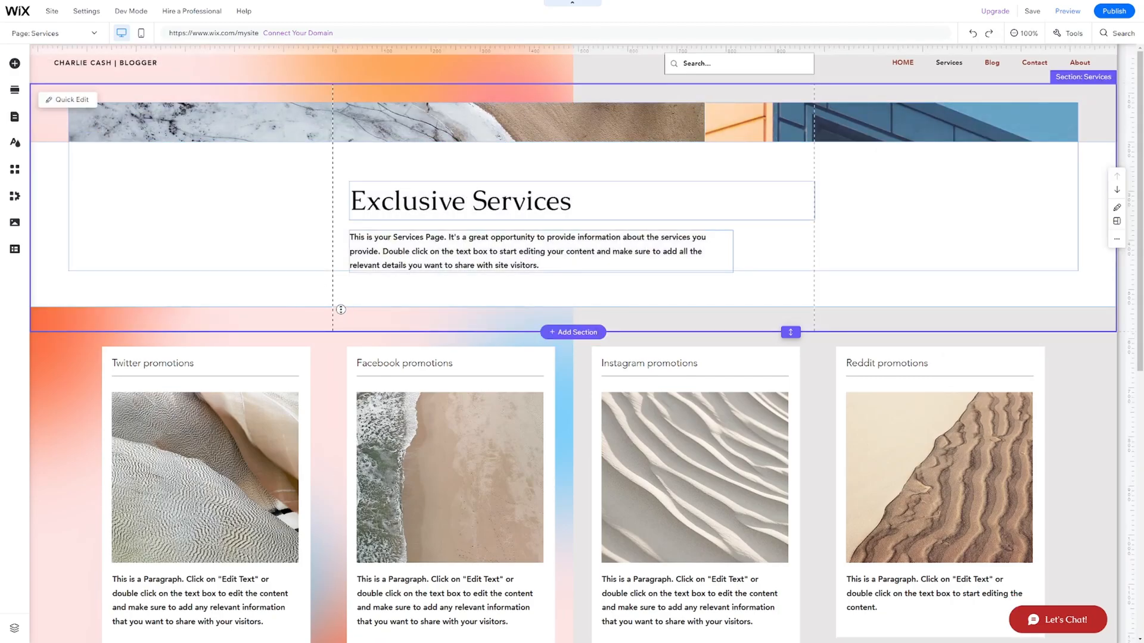
pyautogui.scroll(-3, 339, 301)
pyautogui.scroll(-7, 343, 328)
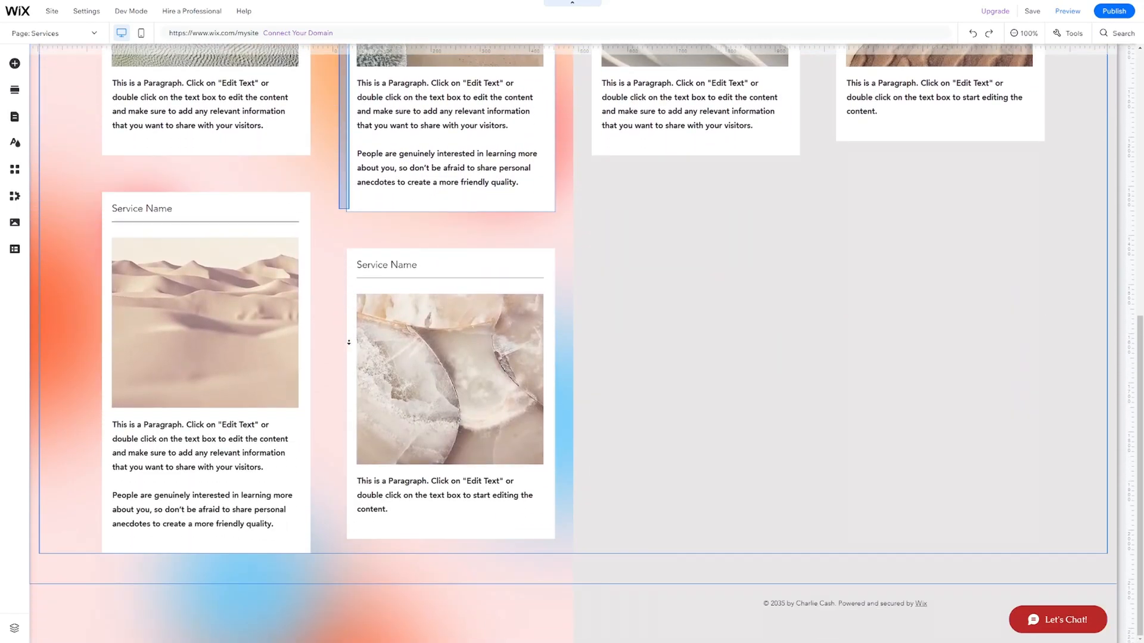
pyautogui.middleClick(349, 341)
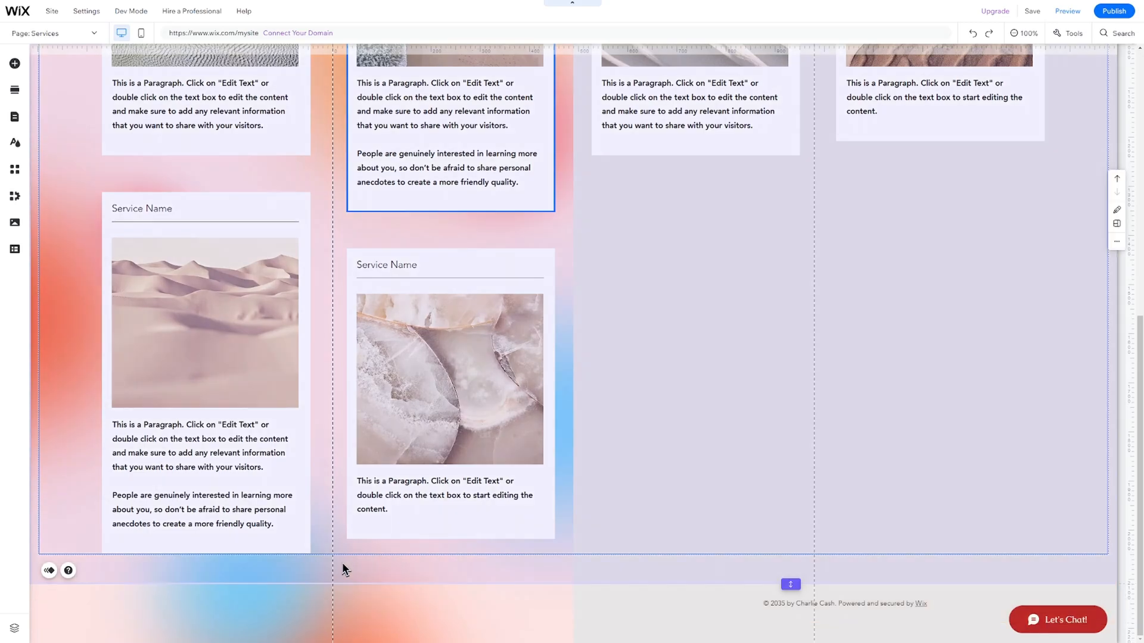
pyautogui.click(342, 562)
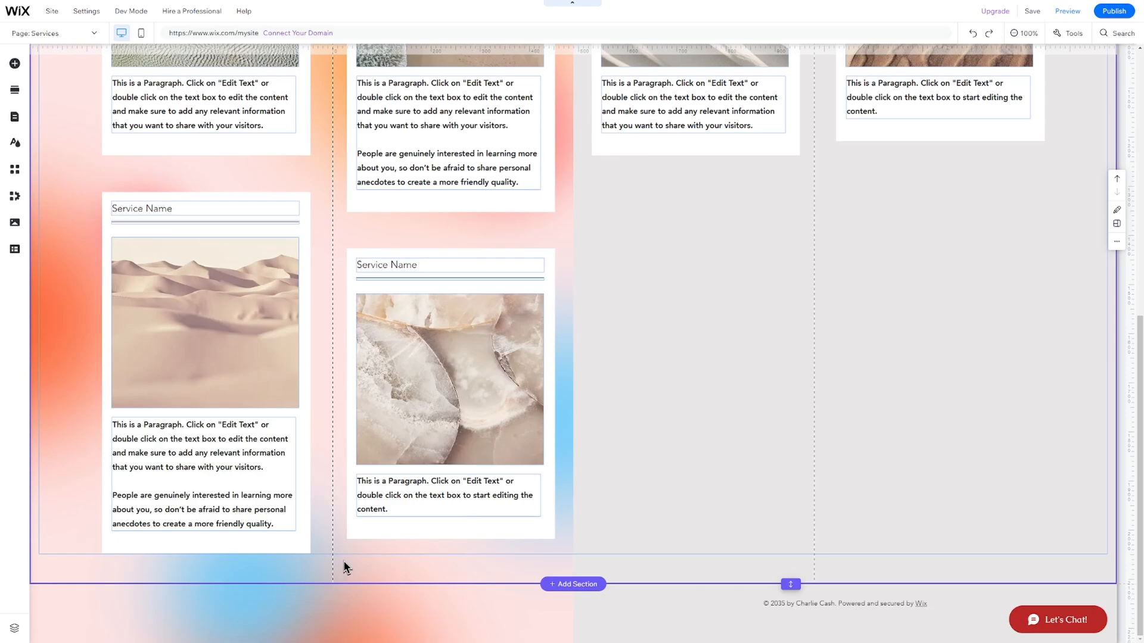
# Drag the three-quote Testimonials section design below the service cards and enter Preview.
pyautogui.click(573, 584)
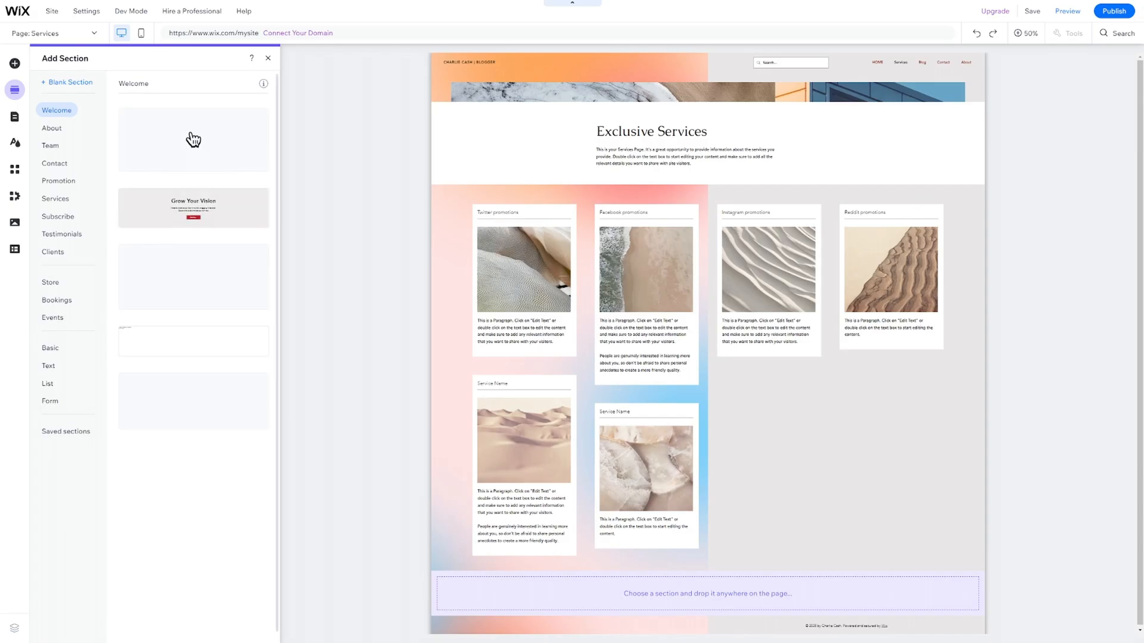
pyautogui.click(64, 234)
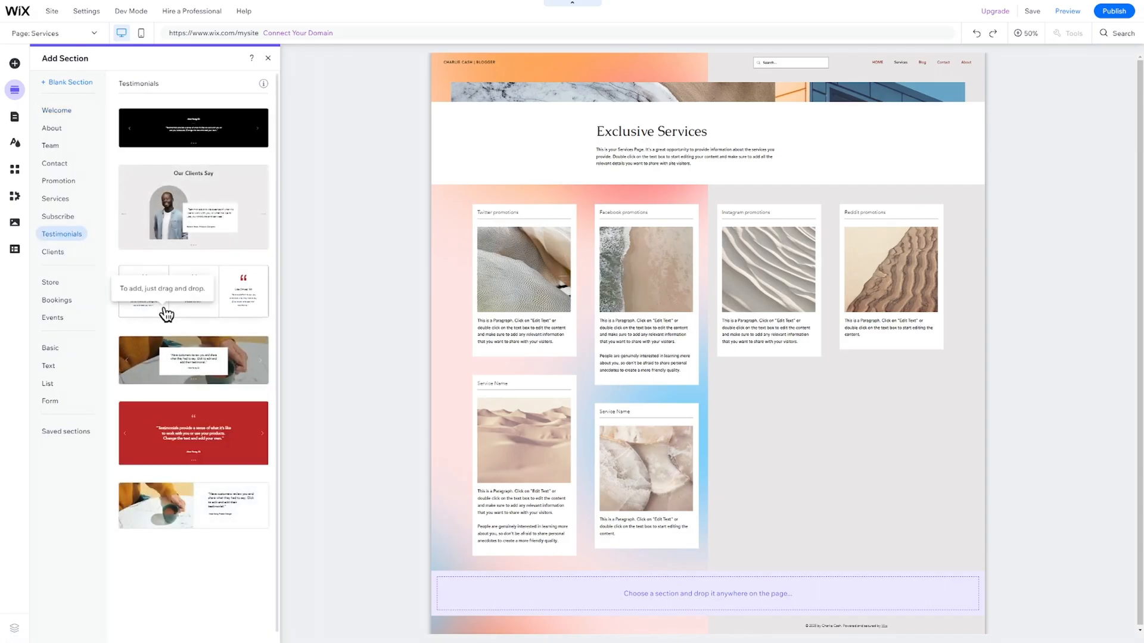
pyautogui.moveTo(165, 313); pyautogui.dragTo(672, 593)
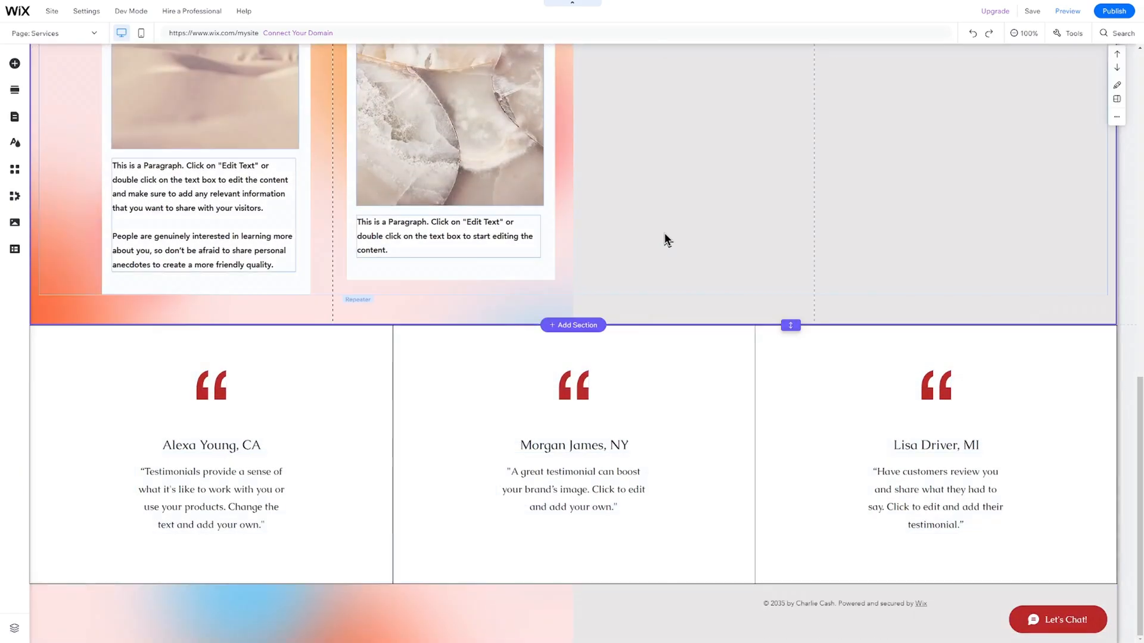
pyautogui.click(1064, 12)
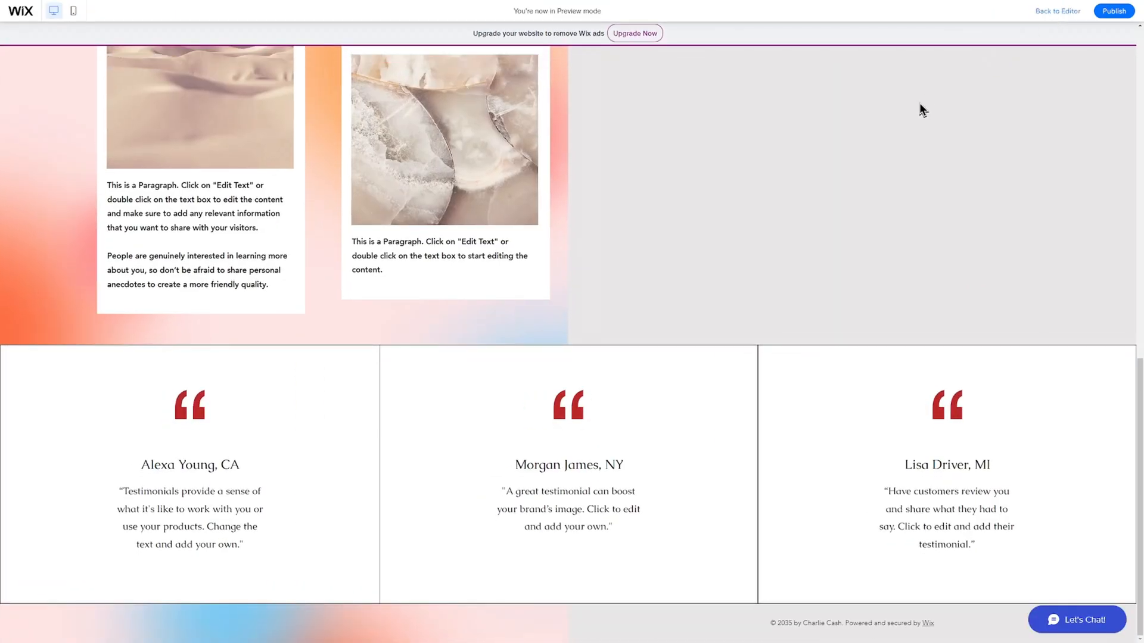
# Browse the Home, Services and Blog pages in Preview, ending on Home.
pyautogui.scroll(15, 758, 150)
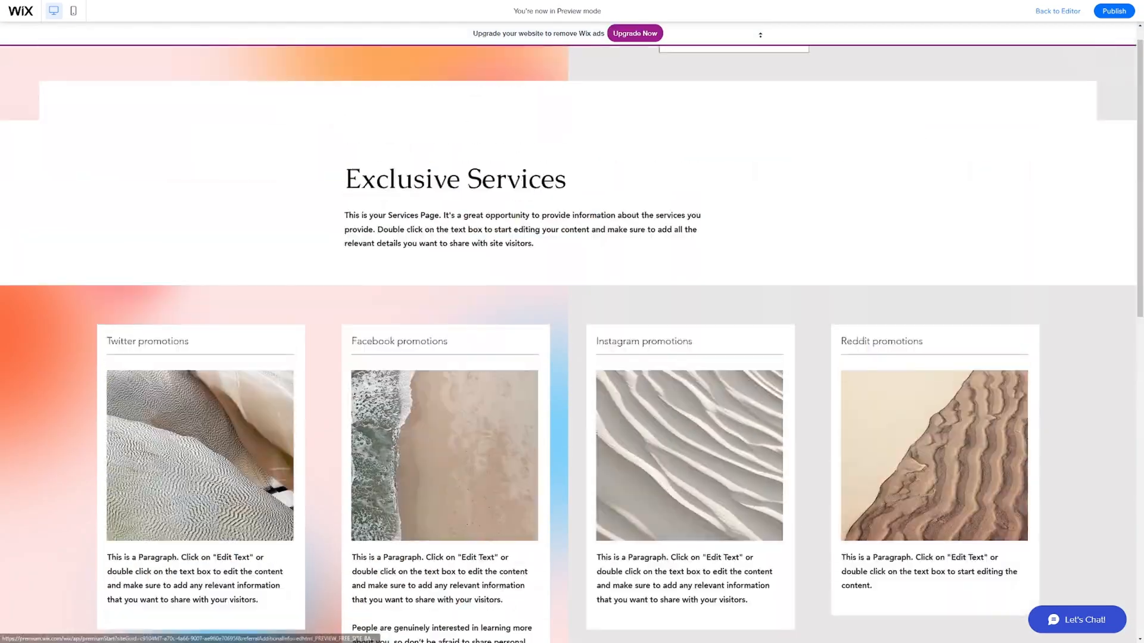
pyautogui.click(920, 68)
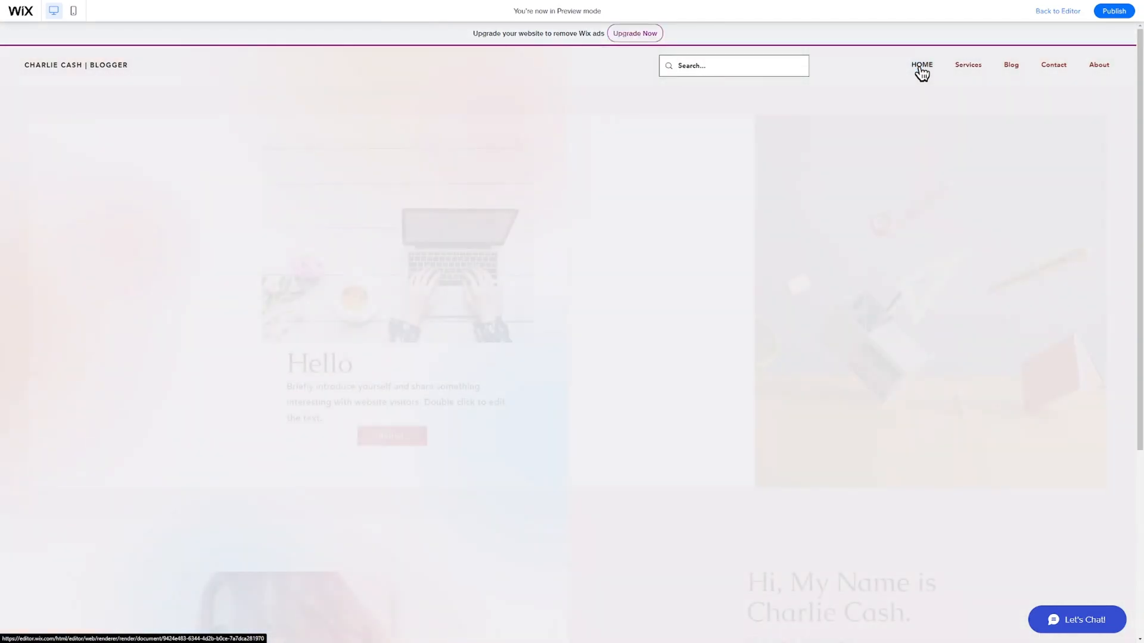
pyautogui.click(965, 72)
pyautogui.click(1010, 69)
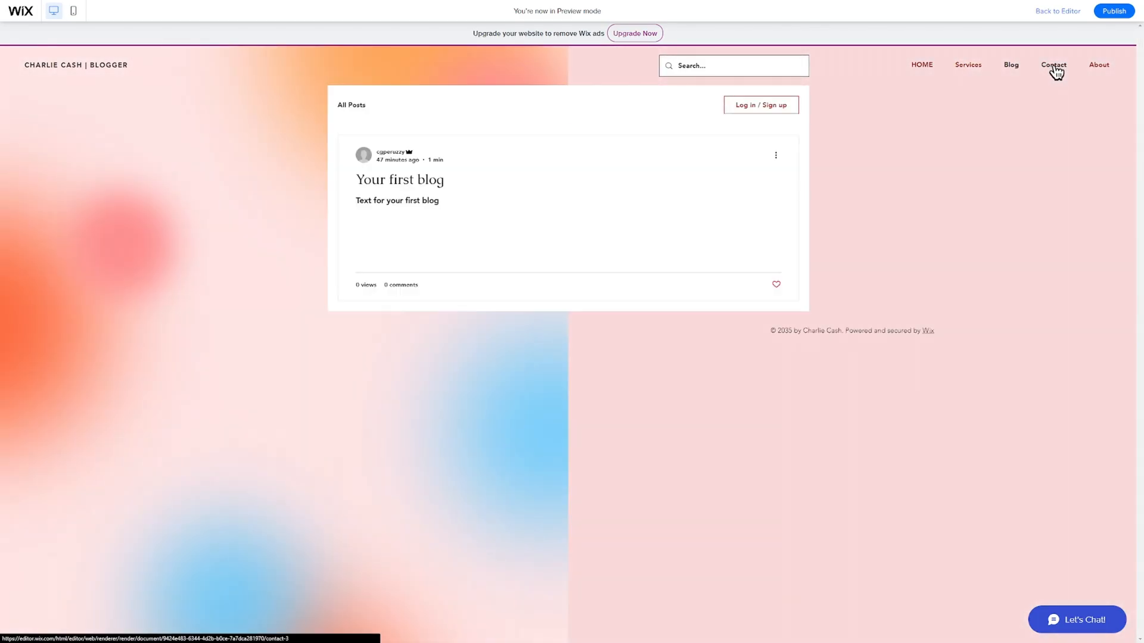
pyautogui.click(925, 67)
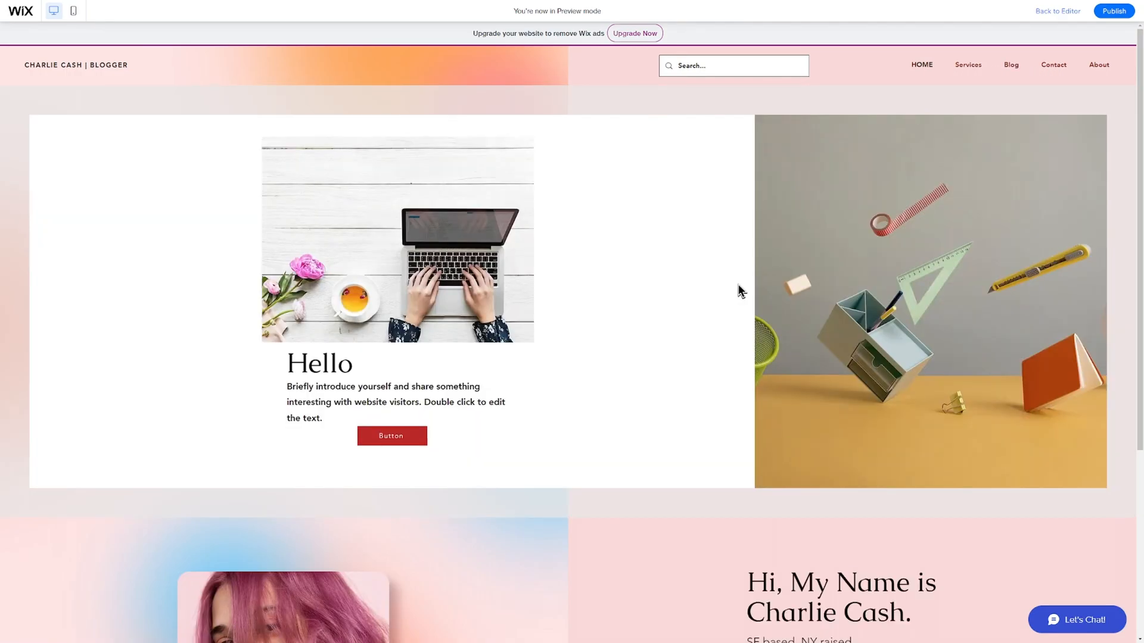
# Switch the preview to mobile and scroll the Home page to the footer.
pyautogui.click(73, 16)
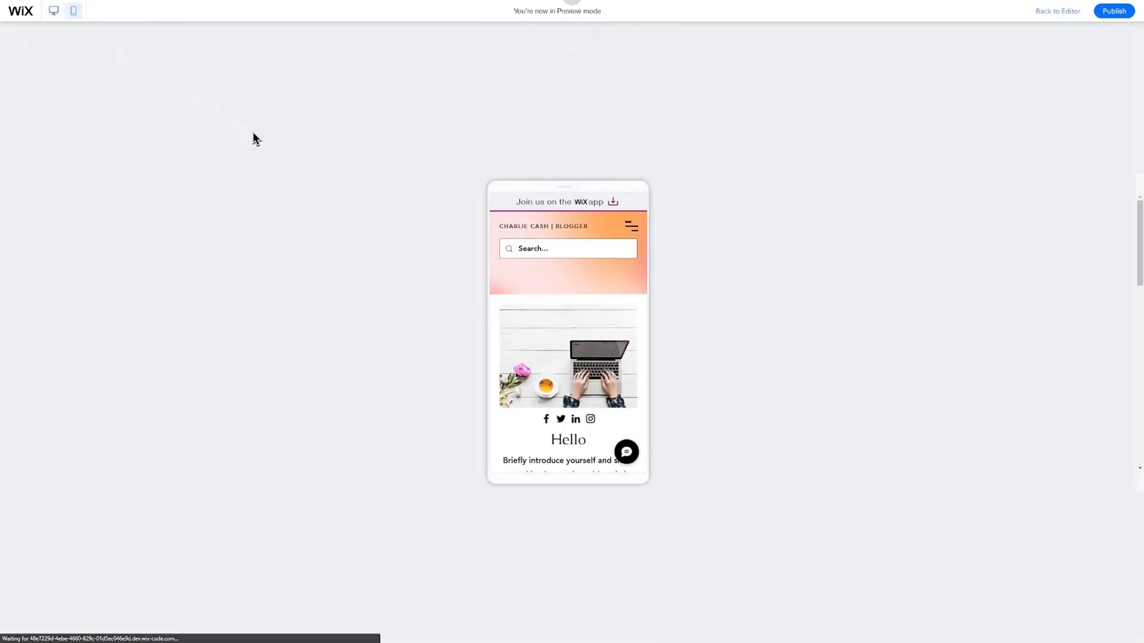
pyautogui.scroll(-5, 557, 295)
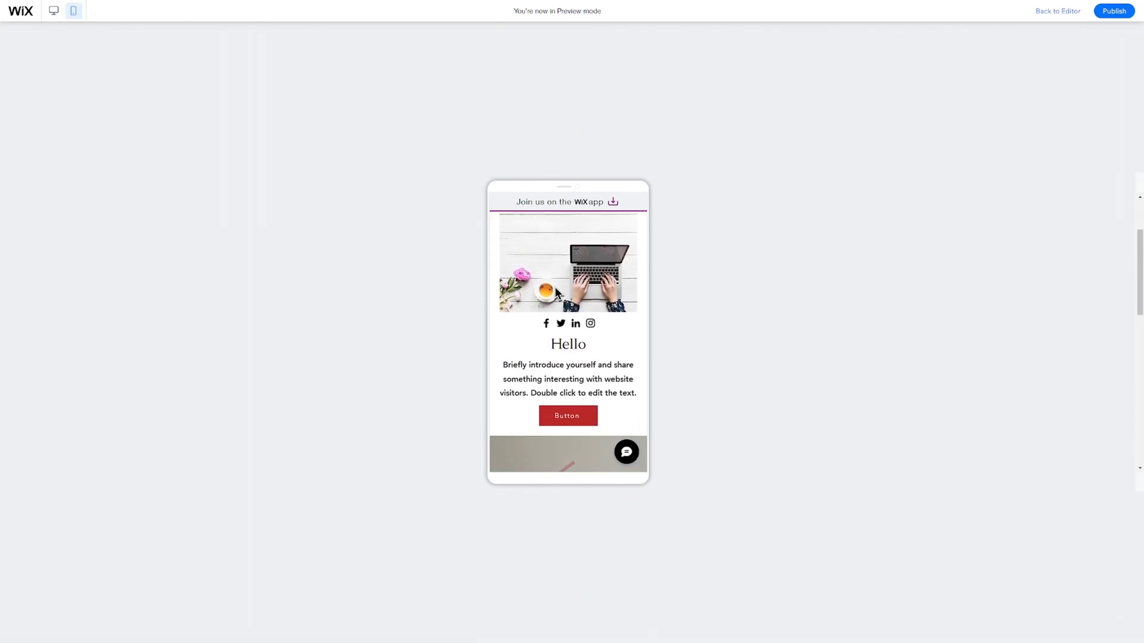
pyautogui.scroll(-8, 633, 281)
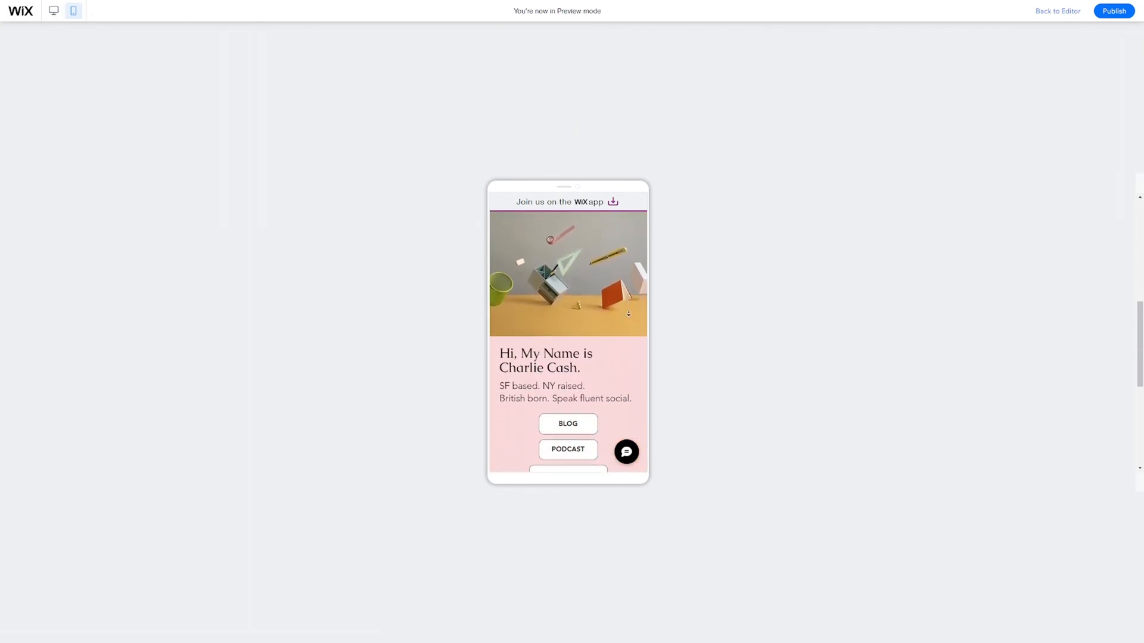
pyautogui.scroll(-3, 629, 311)
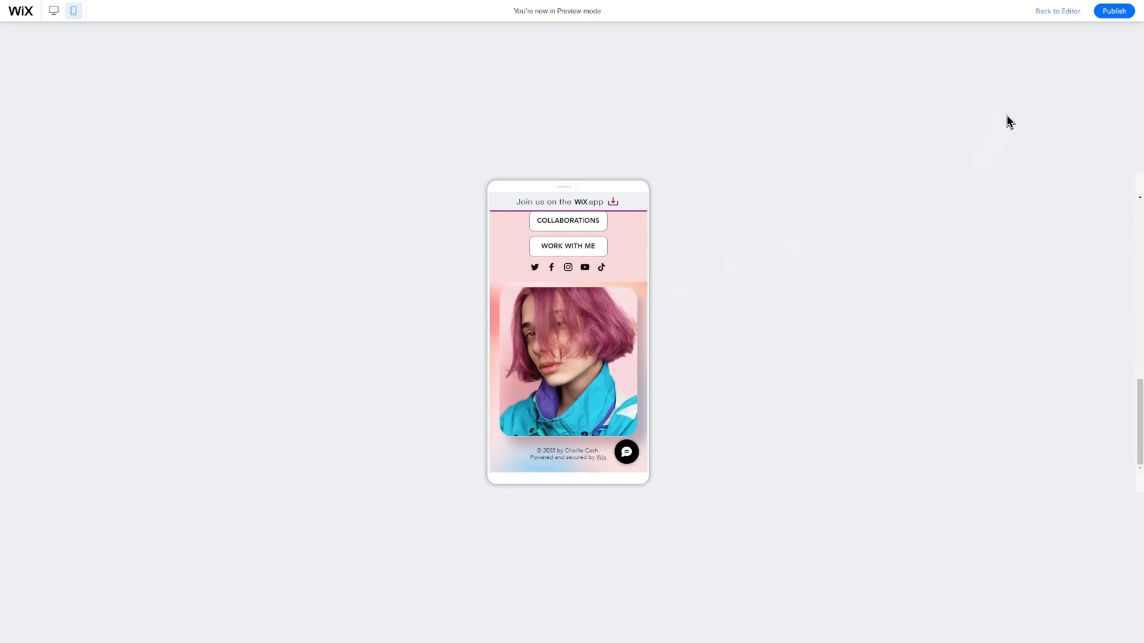
# Back in the editor, hide the portrait photo on the mobile Home layout.
pyautogui.click(1058, 11)
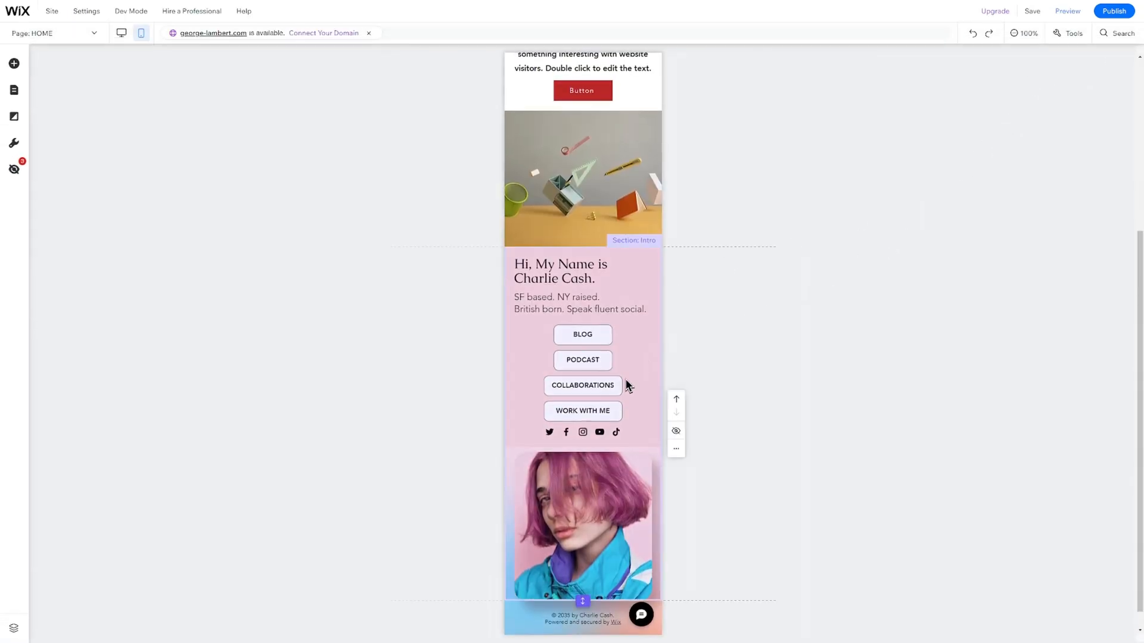
pyautogui.click(587, 496)
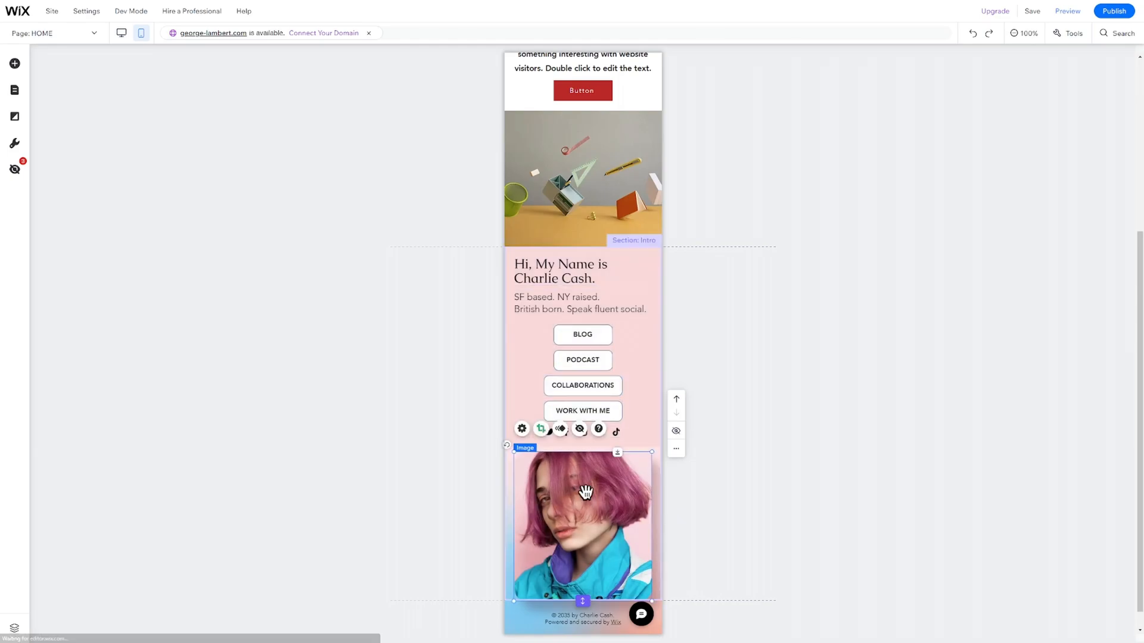
pyautogui.rightClick(596, 527)
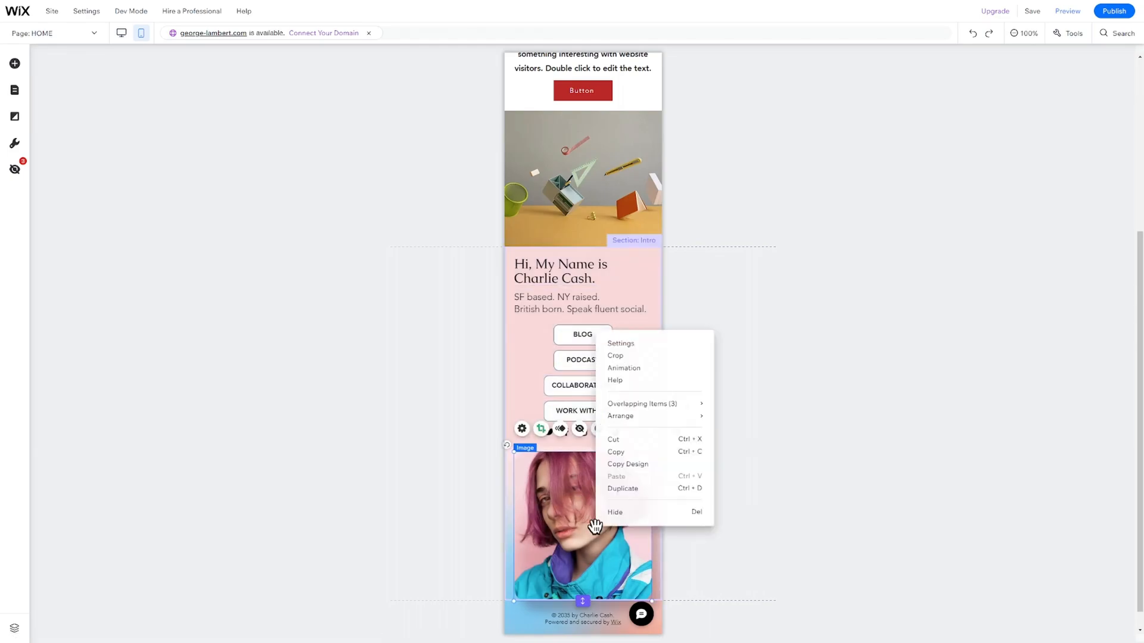
pyautogui.click(625, 512)
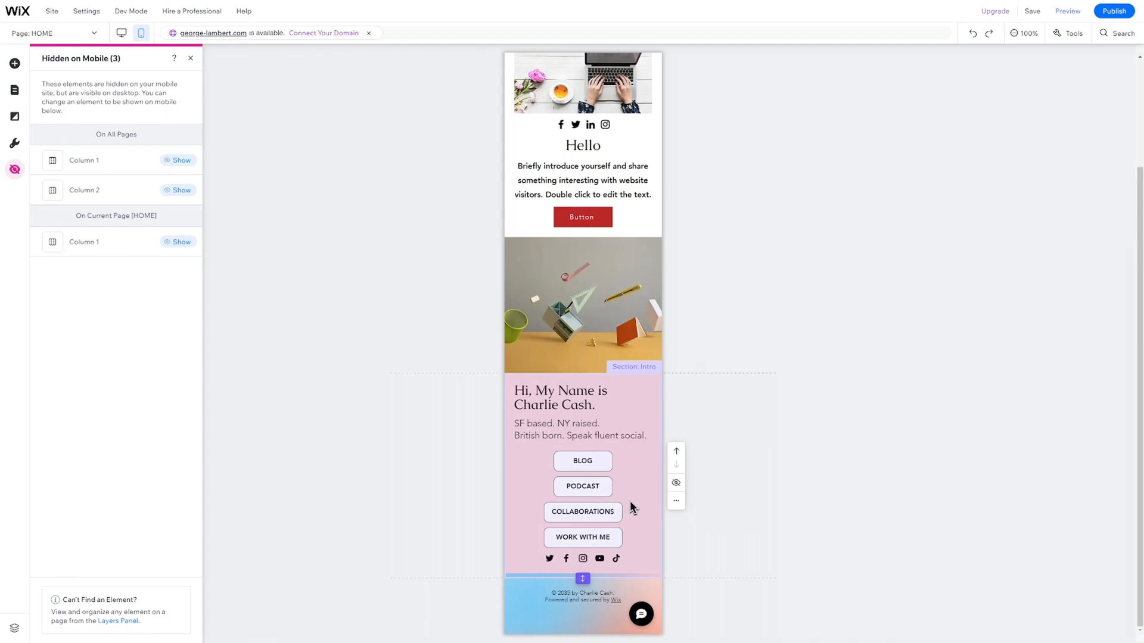
pyautogui.click(354, 315)
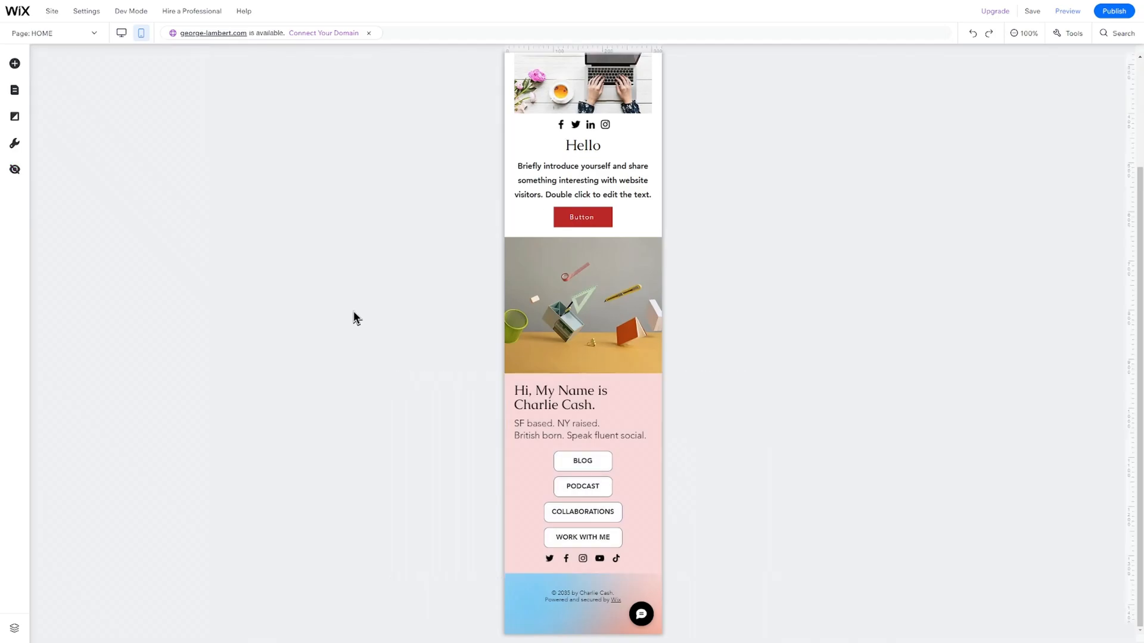
# Confirm the portrait still shows on desktop, then return to the mobile layout.
pyautogui.click(122, 32)
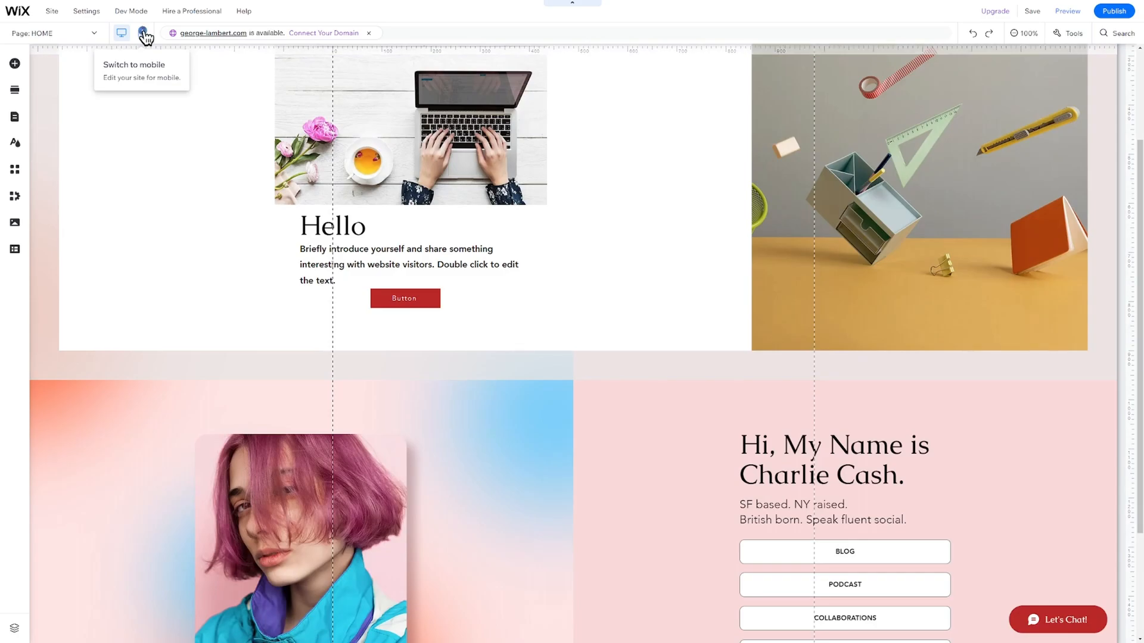
pyautogui.click(141, 32)
pyautogui.click(671, 263)
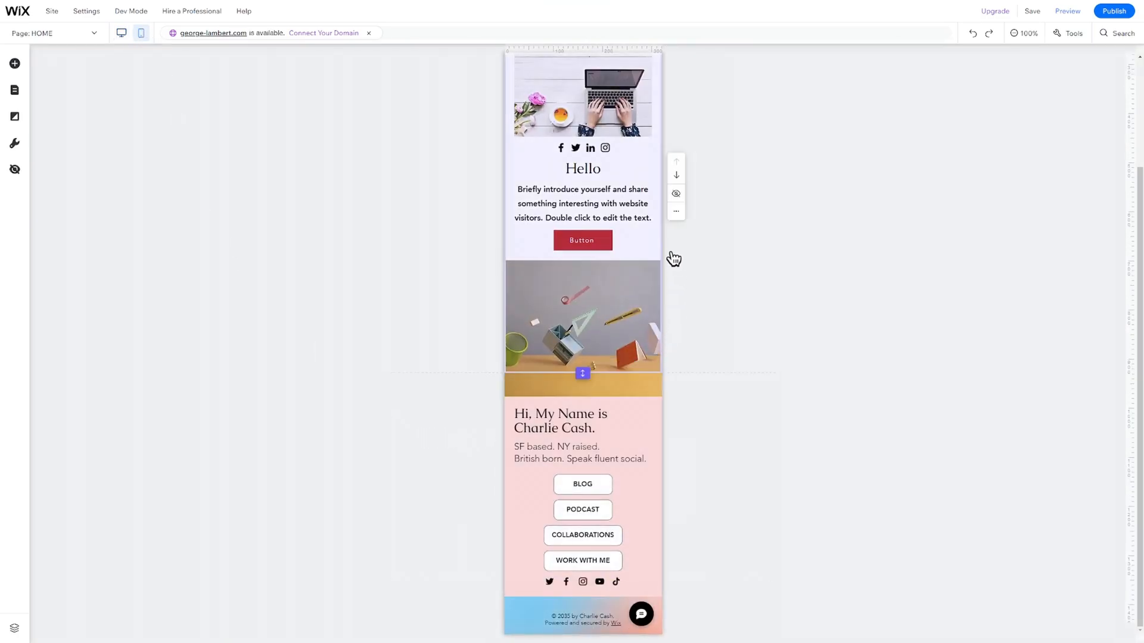
pyautogui.scroll(2, 670, 257)
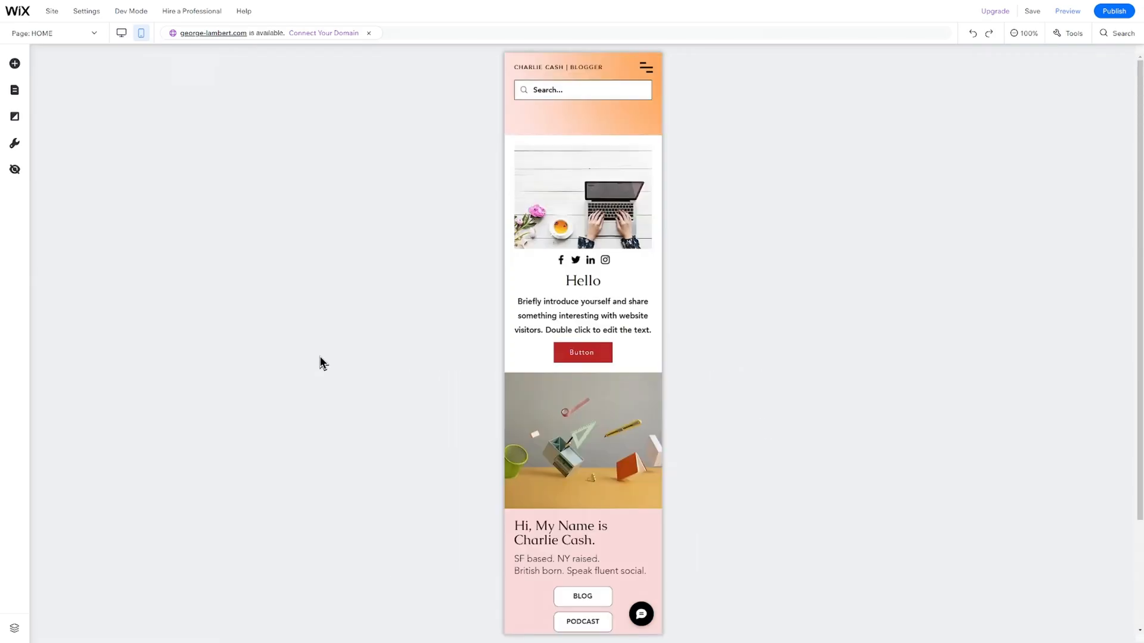
# Publish the site live and reach the Connect Your Domain options.
pyautogui.click(1117, 17)
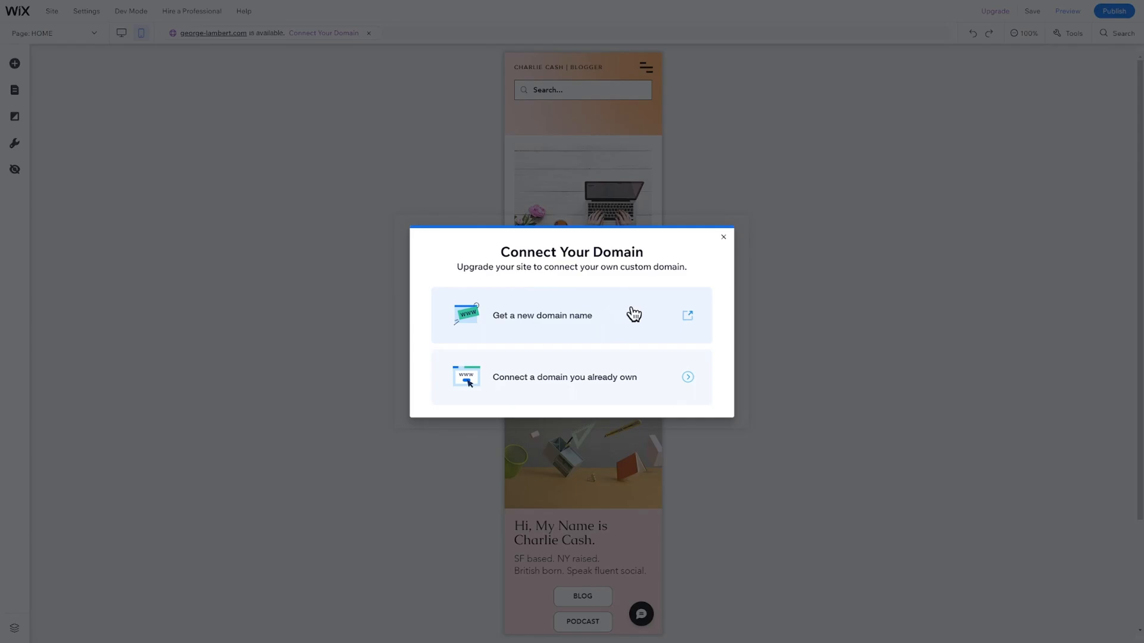
# Choose 'Get a new domain name' in the Connect Your Domain dialog.
pyautogui.click(638, 375)
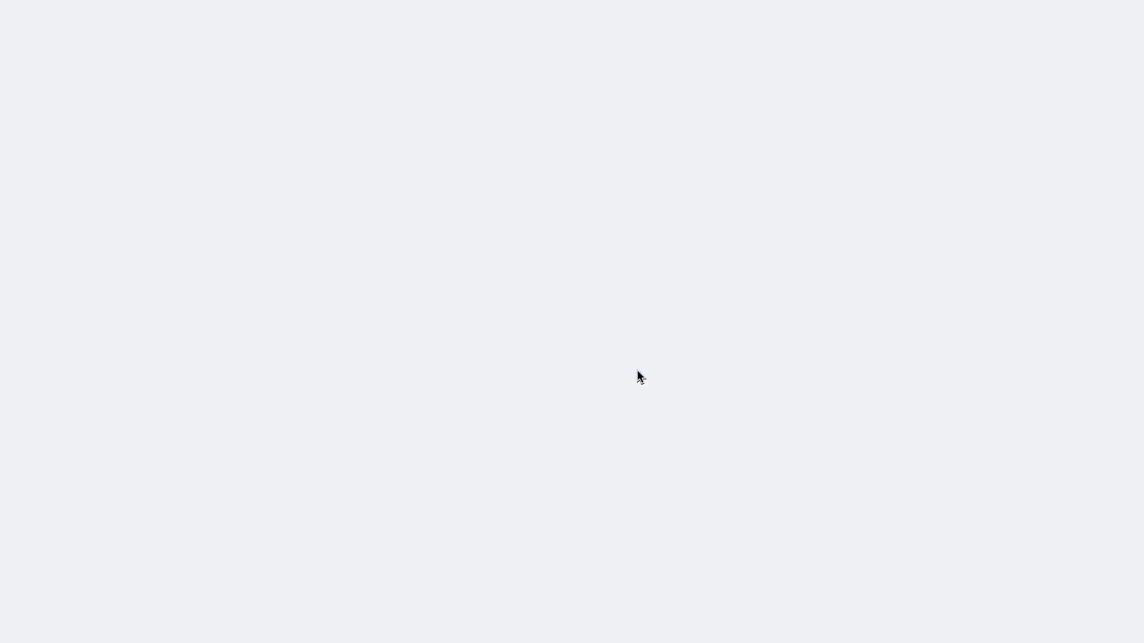